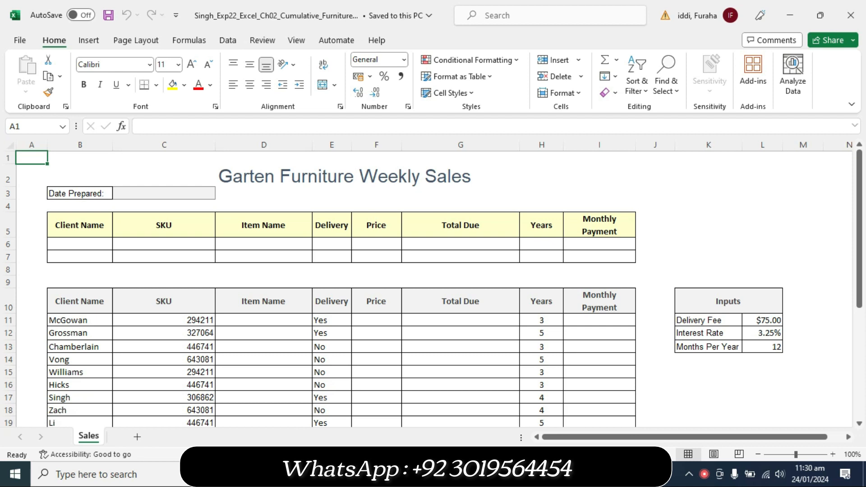
Step: Switch to the Word instructions and highlight the selected document title in yellow
drag(860, 179, 860, 149)
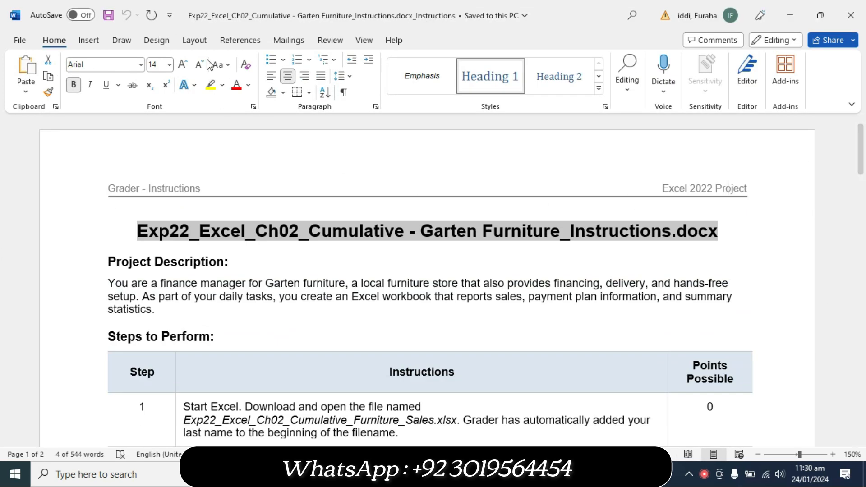
click(210, 84)
click(154, 232)
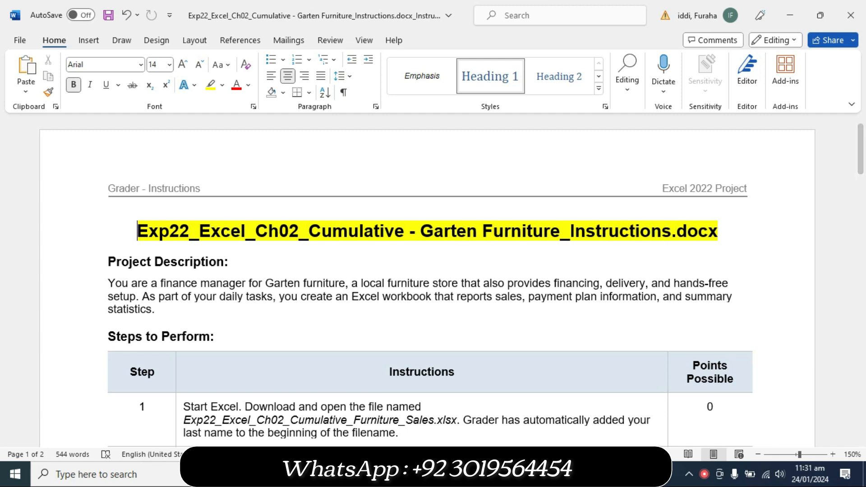
Step: Glance at the Excel workbook, return to Word, and highlight the Project Description heading and paragraph in yellow
click(479, 474)
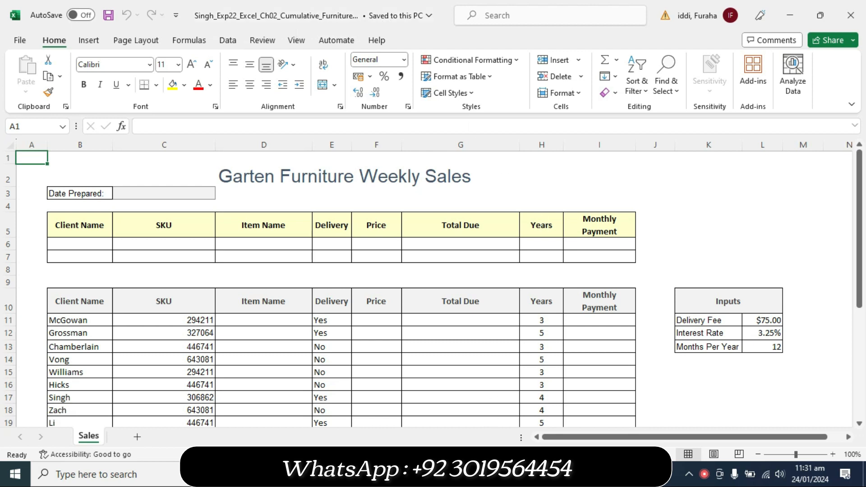
click(487, 474)
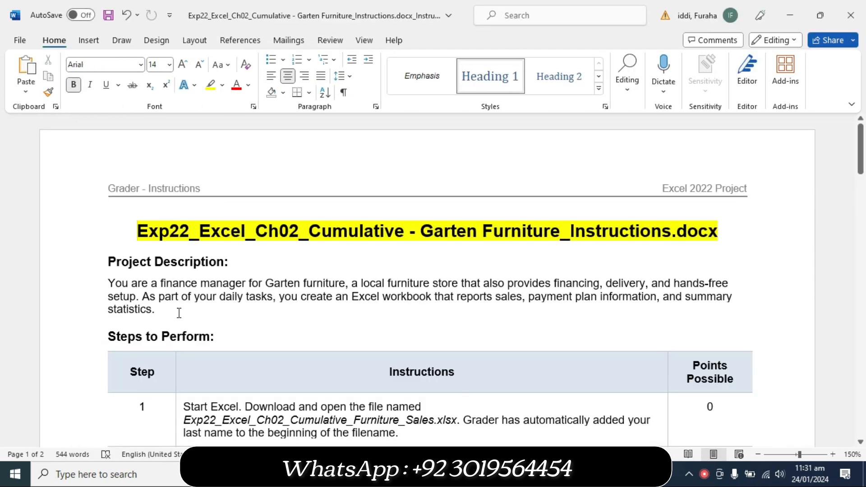
drag(172, 314, 108, 260)
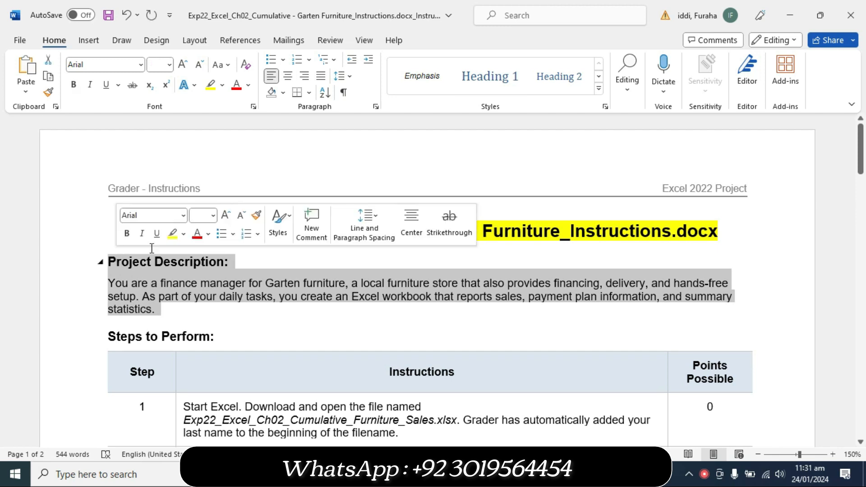
click(172, 234)
click(180, 283)
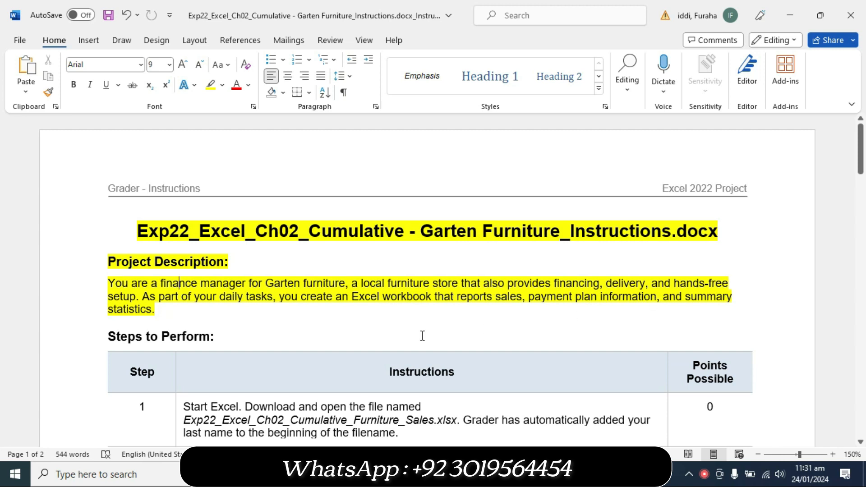
Step: Remove the highlighting from the document title and the Project Description section
drag(180, 311, 146, 240)
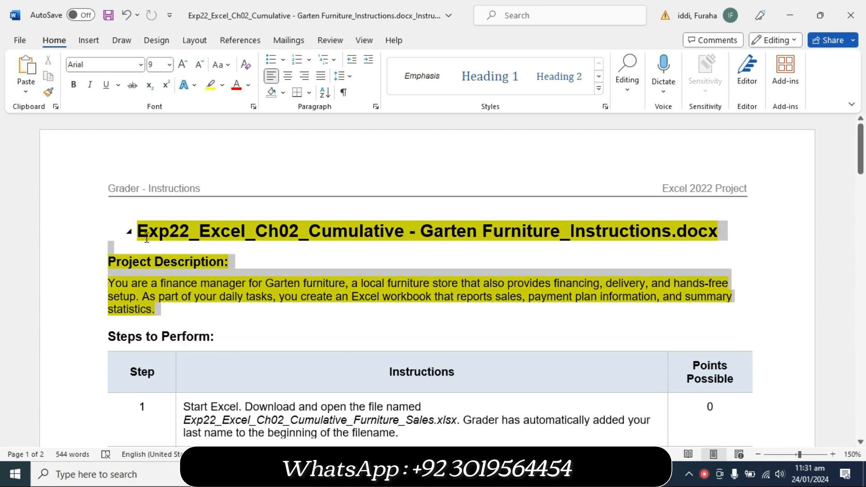
click(208, 206)
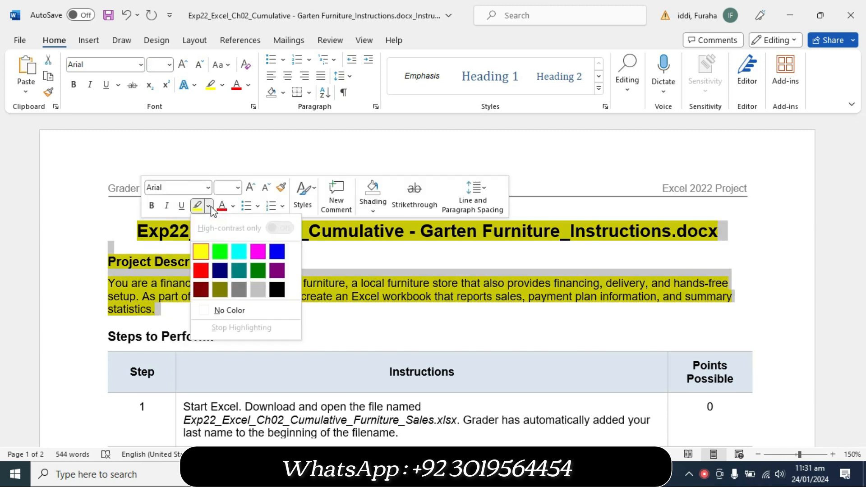
click(229, 310)
key(Left)
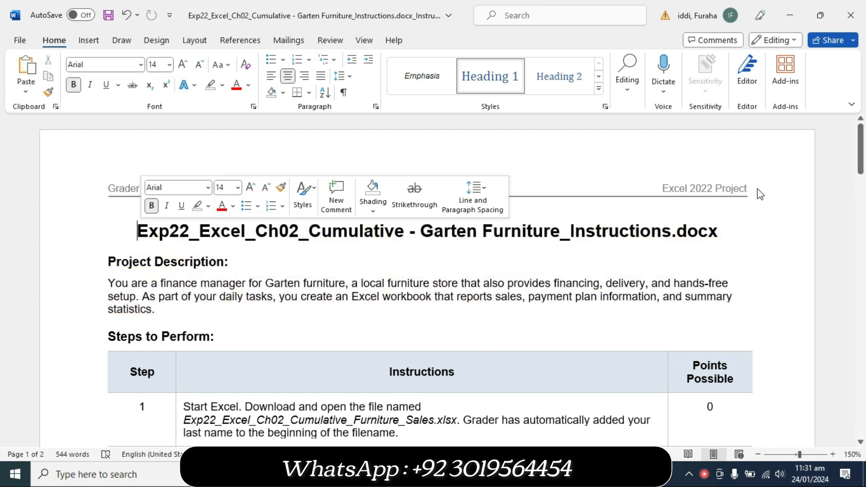
Step: Highlight the Step 1 instruction text in the steps table in yellow
scroll(2, 159, down, 5)
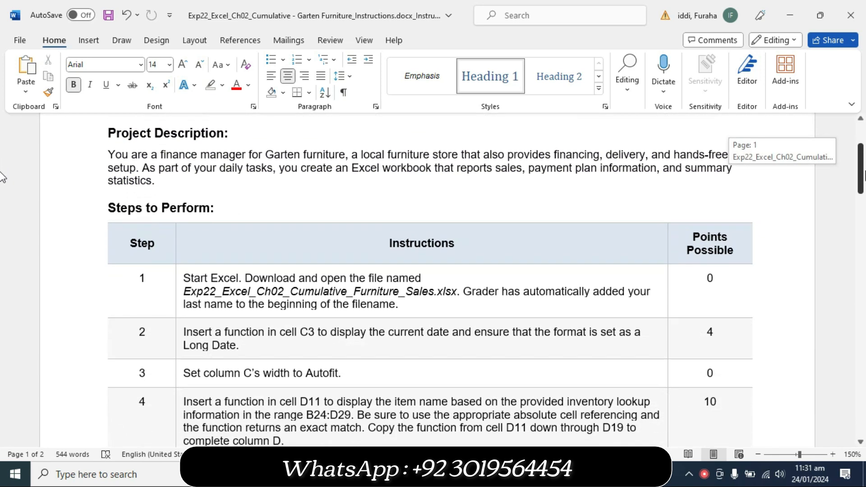
scroll(3, 185, down, 1)
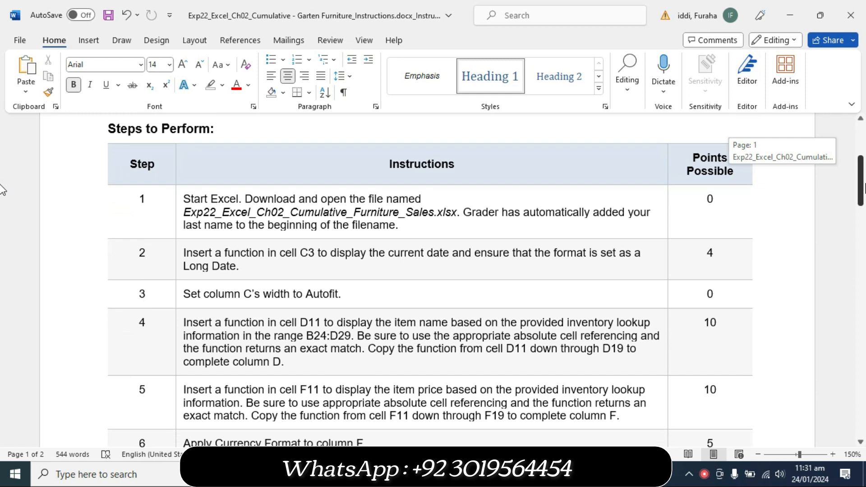
click(178, 234)
click(247, 209)
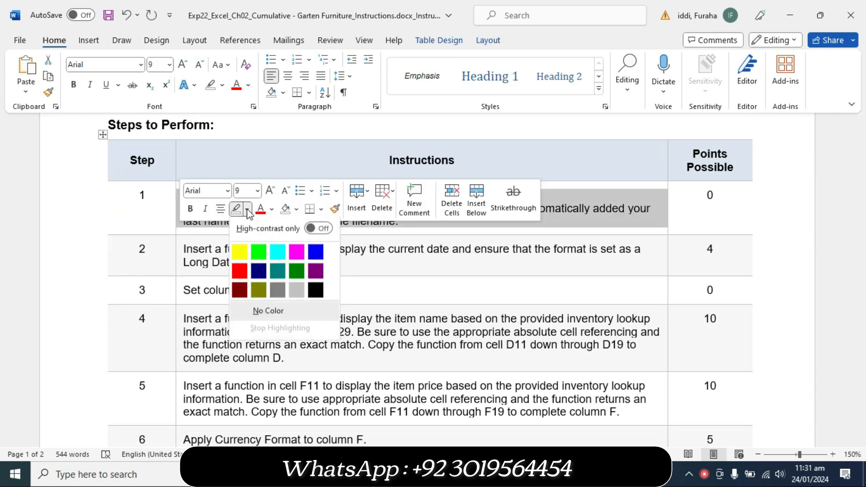
click(239, 252)
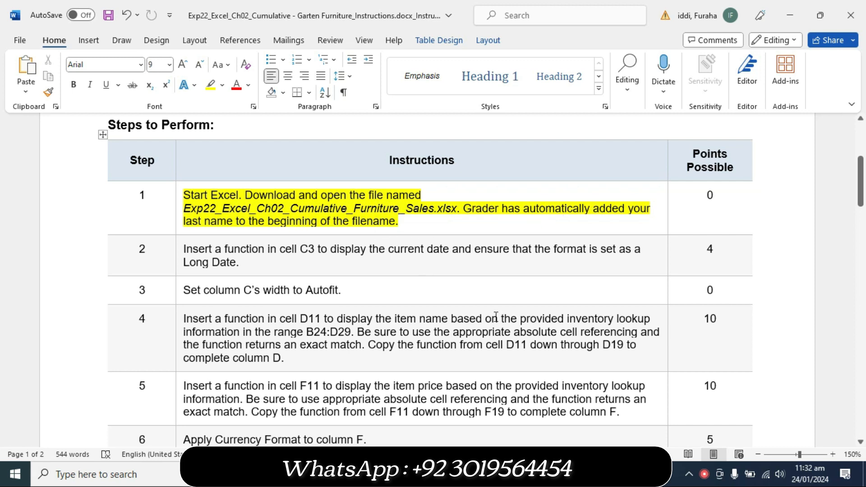
Step: Review the furniture sales workbook in Excel, return to Word, and remove the highlighting from the Step 1 instruction
key(alt+Tab)
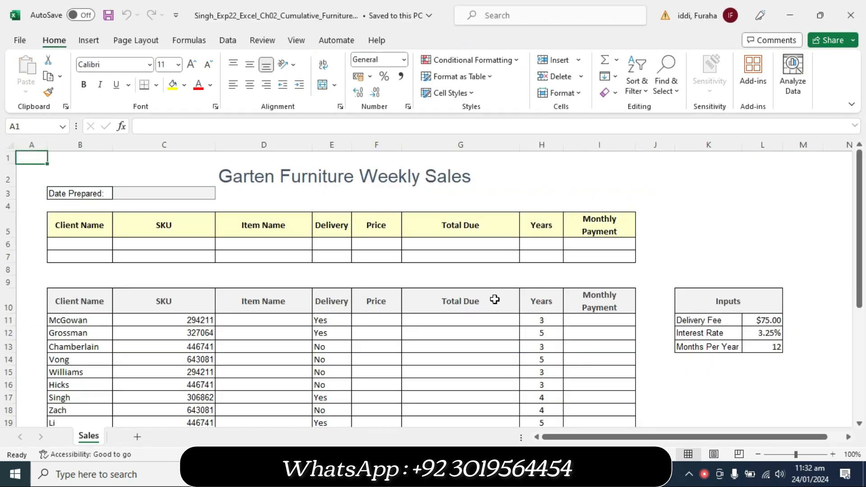
drag(861, 225, 854, 200)
click(479, 475)
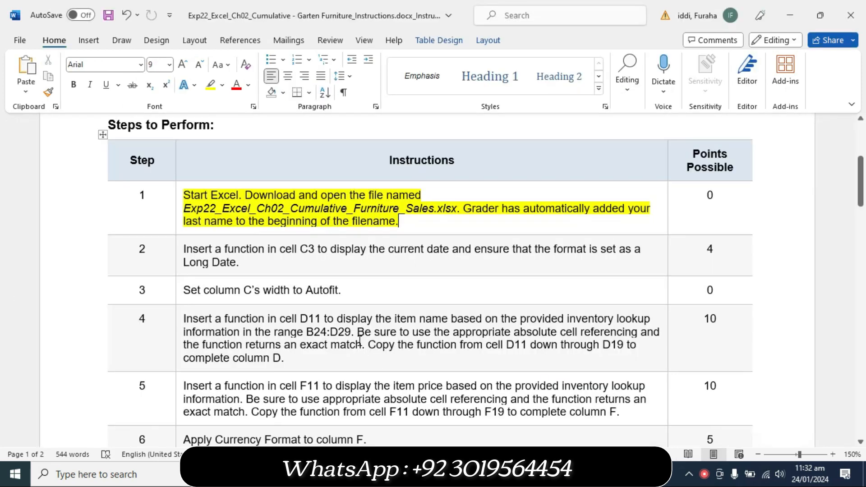
click(179, 231)
click(247, 207)
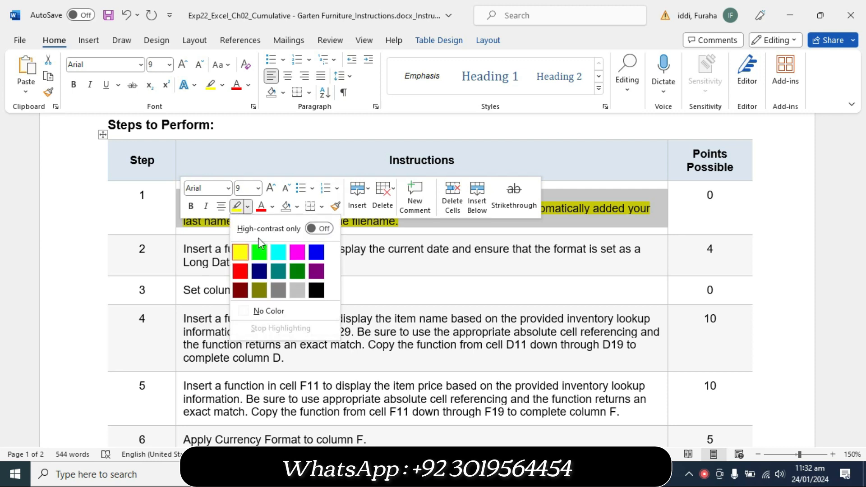
click(259, 311)
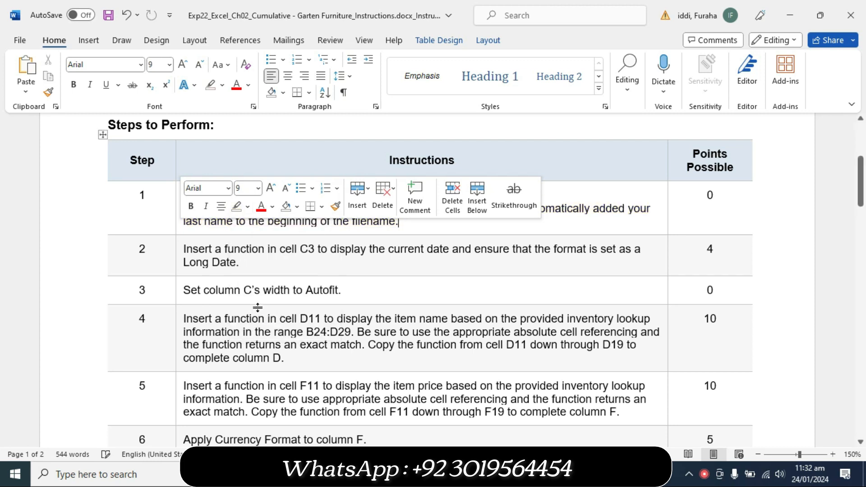
Step: Set the Step 2 instruction text to font size 14 and highlight it in yellow
click(179, 267)
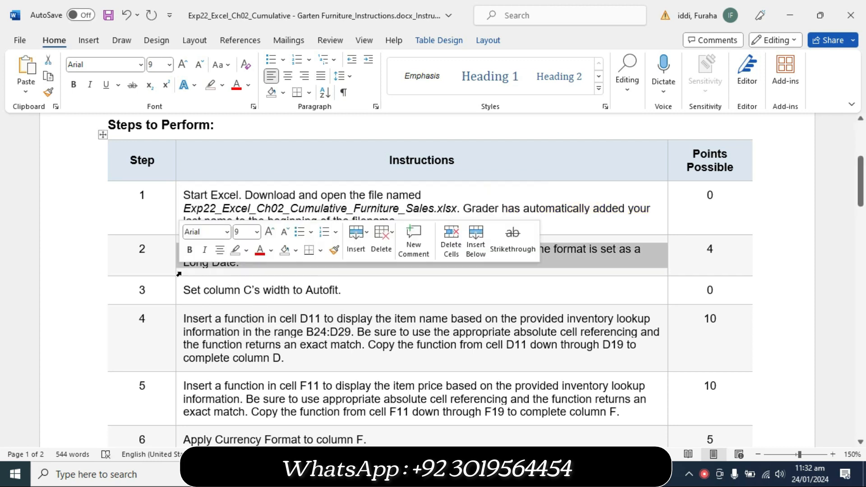
click(257, 233)
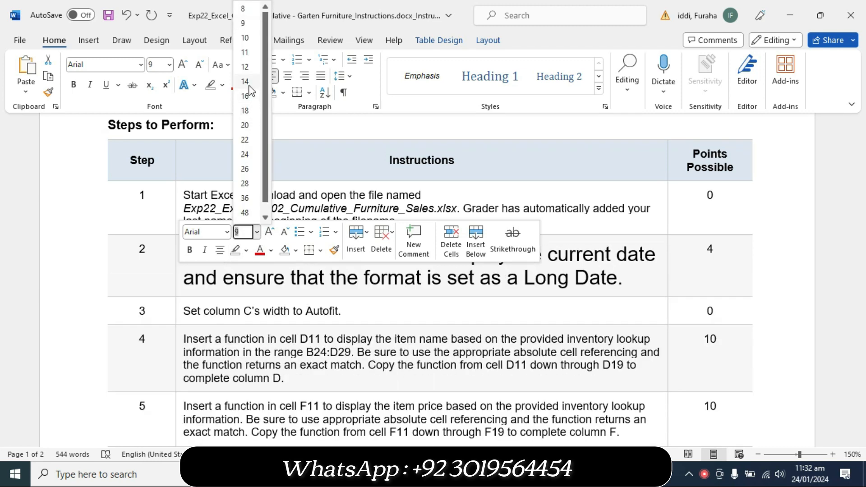
click(247, 82)
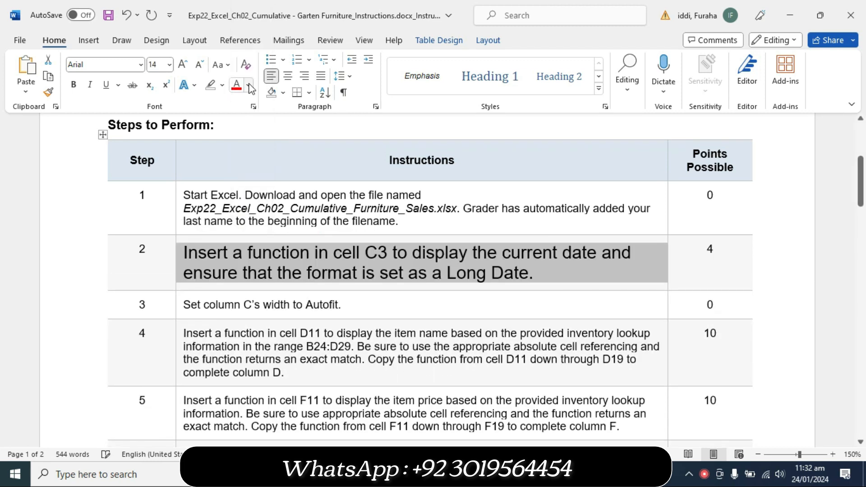
click(222, 85)
click(215, 130)
click(218, 252)
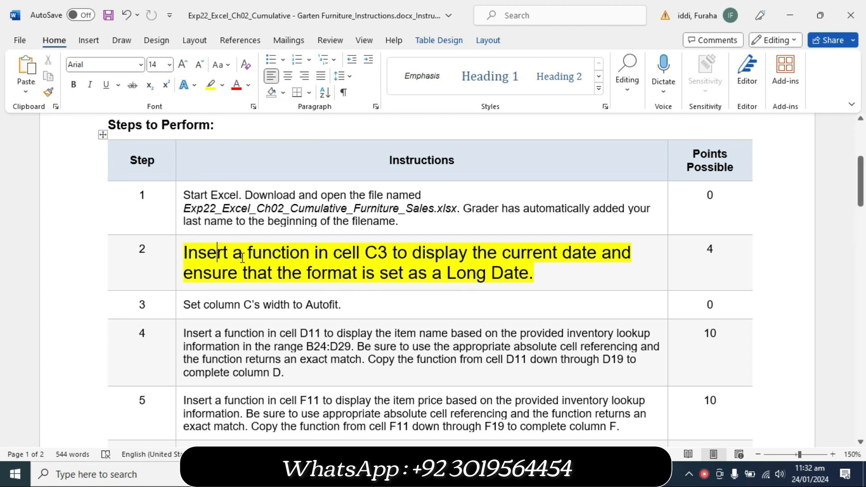
Step: Highlight the first line of the Step 2 instruction, about inserting the current date in C3, in turquoise
drag(194, 251, 610, 254)
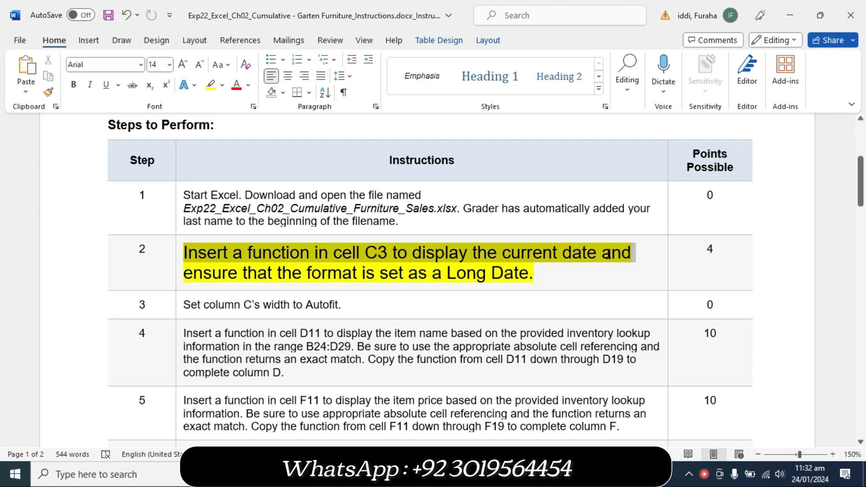
click(594, 231)
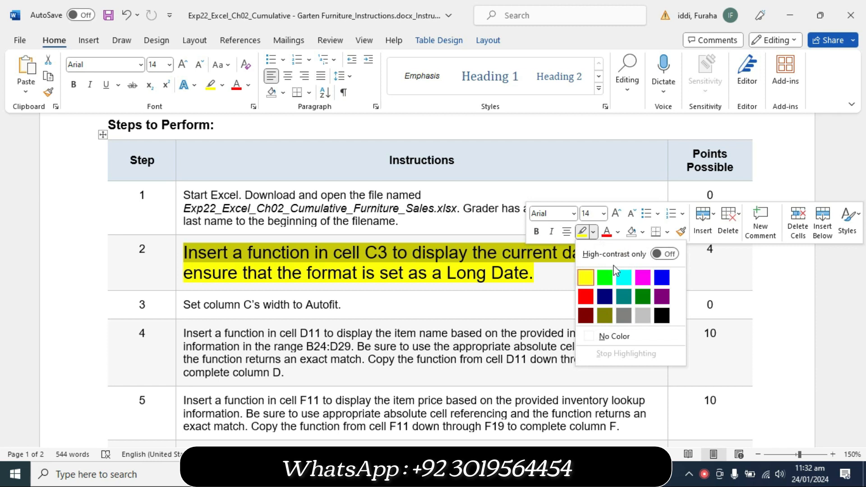
click(624, 277)
key(Right)
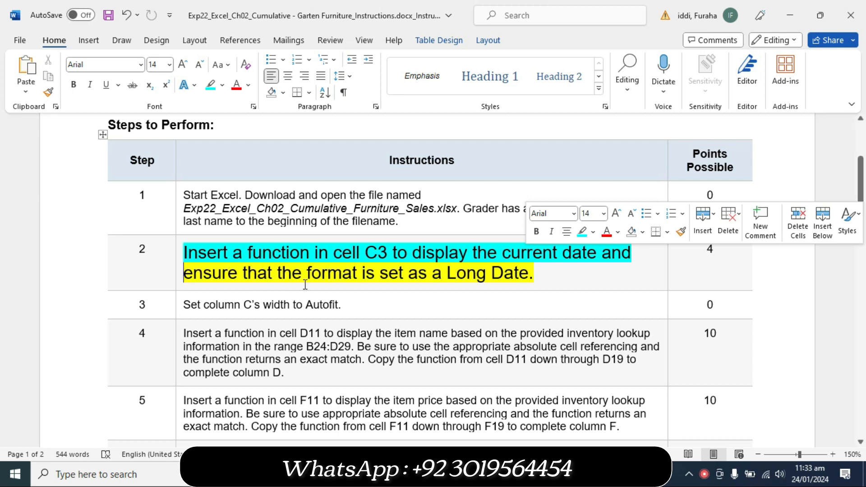
Step: Switch to the Excel workbook and enter the formula =TODAY() in cell C3, beside Date Prepared
drag(412, 277, 525, 280)
key(alt+Tab)
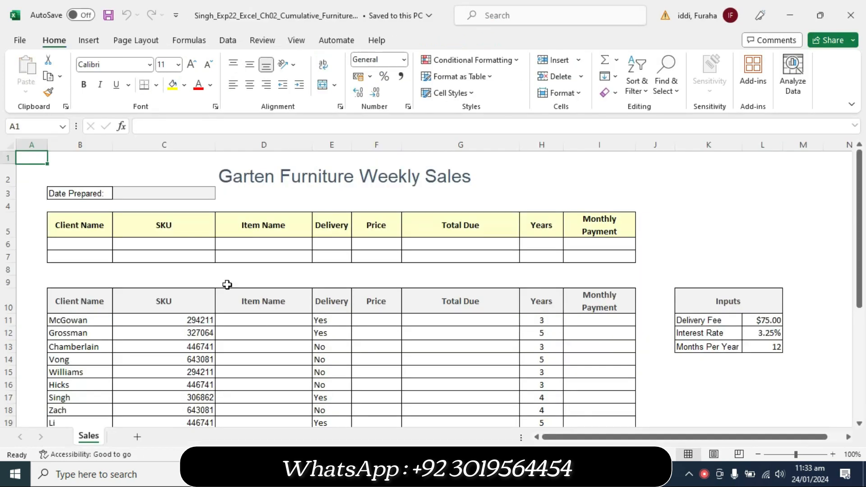
click(156, 194)
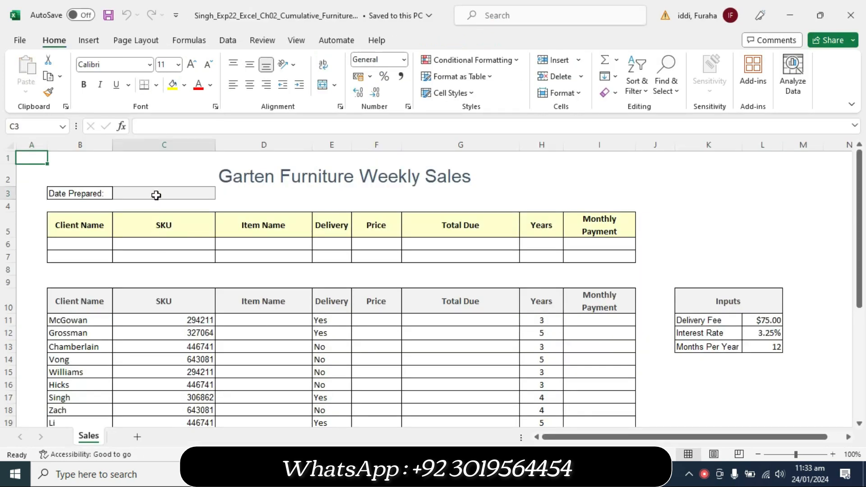
text(=)
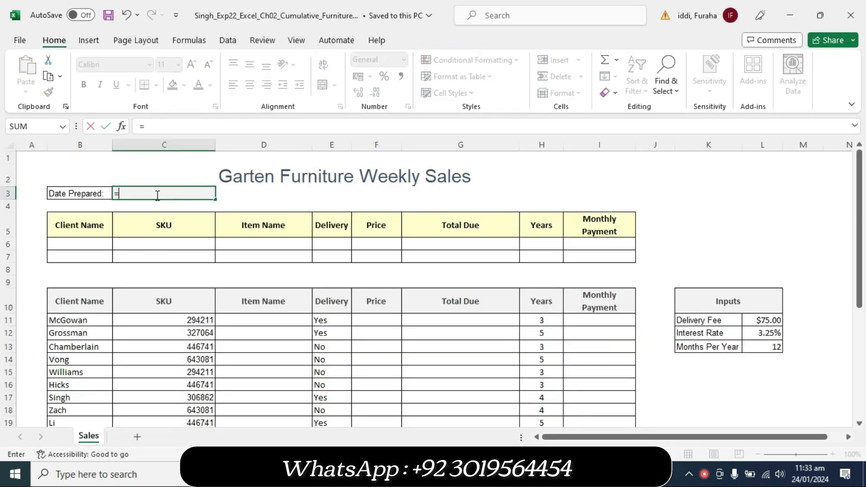
text(tod)
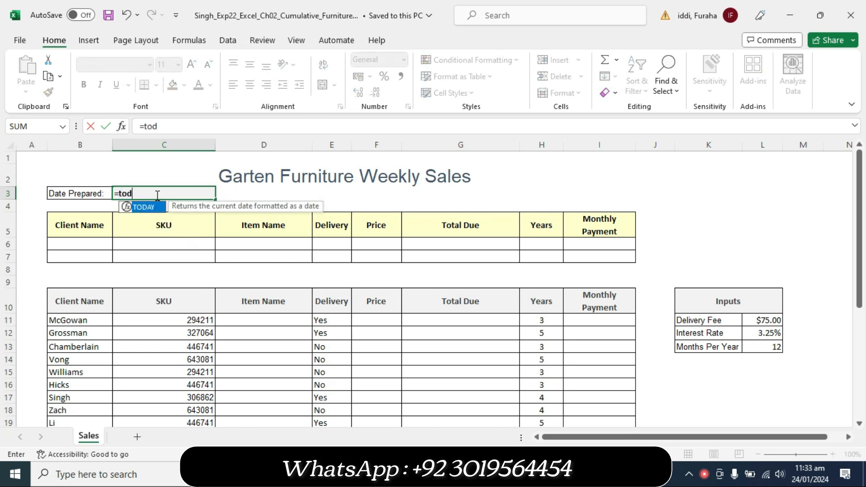
double_click(154, 208)
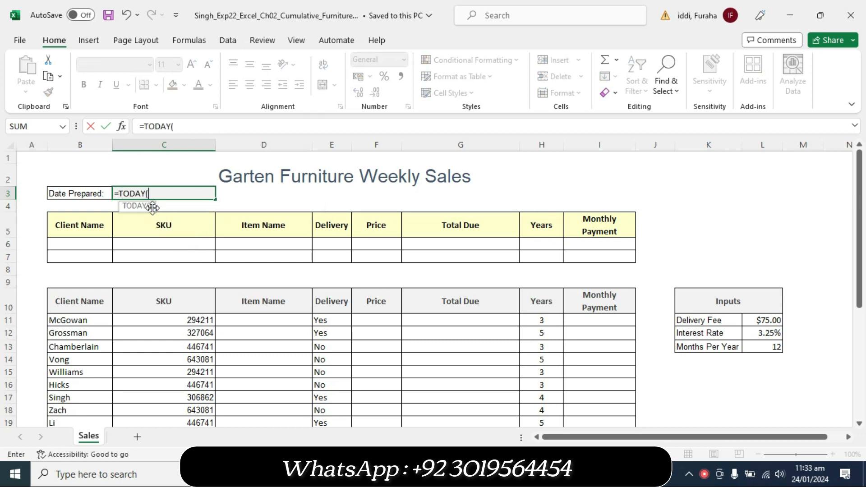
key(Return)
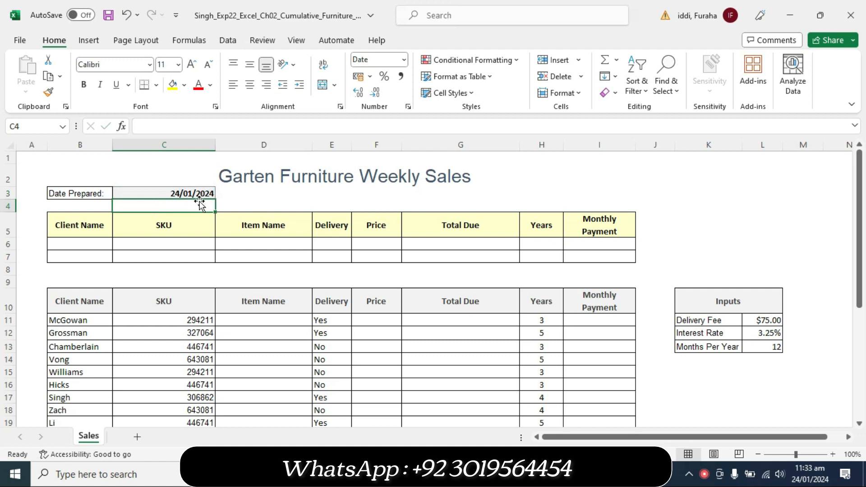
Step: Switch to the Word instructions, set the Step 2 instruction text to font size 9, and remove its highlighting
mouse_move(479, 475)
click(479, 406)
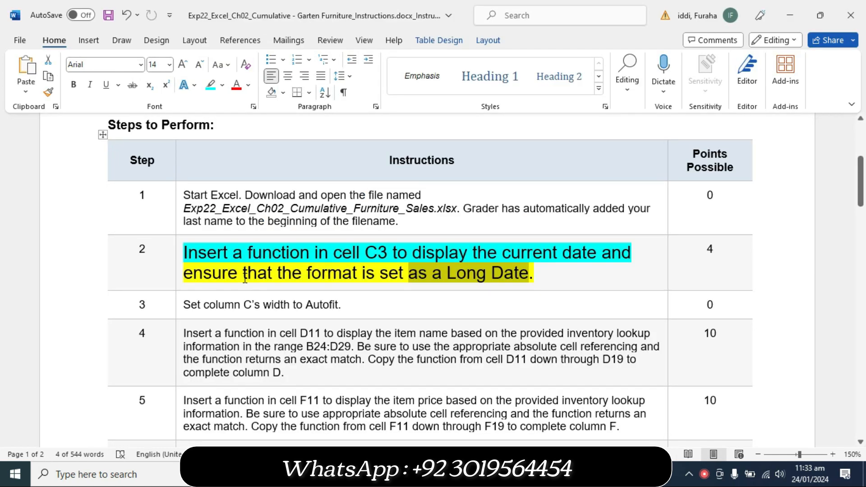
click(175, 279)
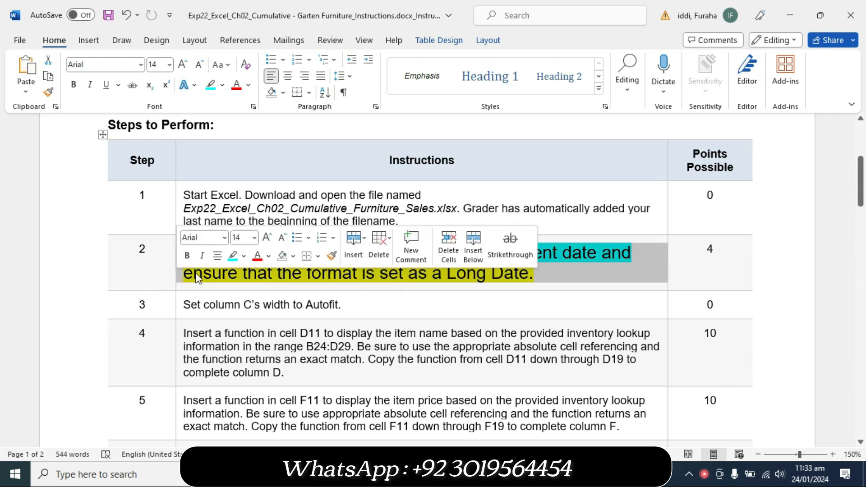
click(254, 238)
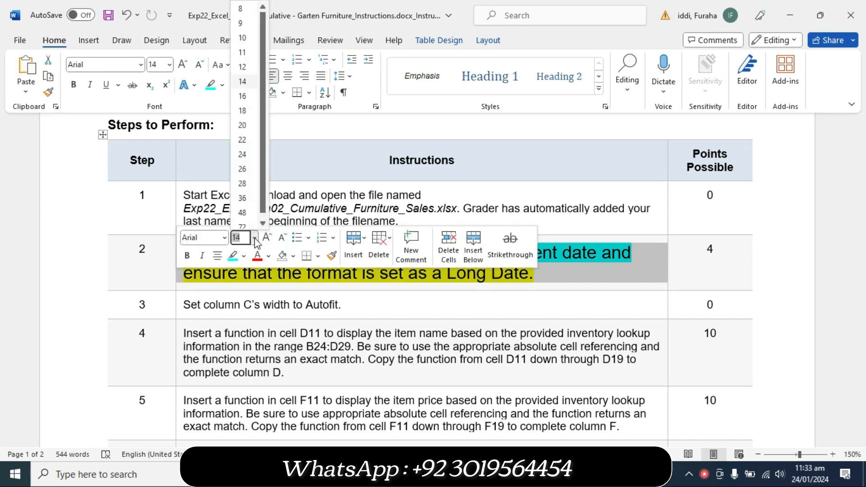
click(242, 23)
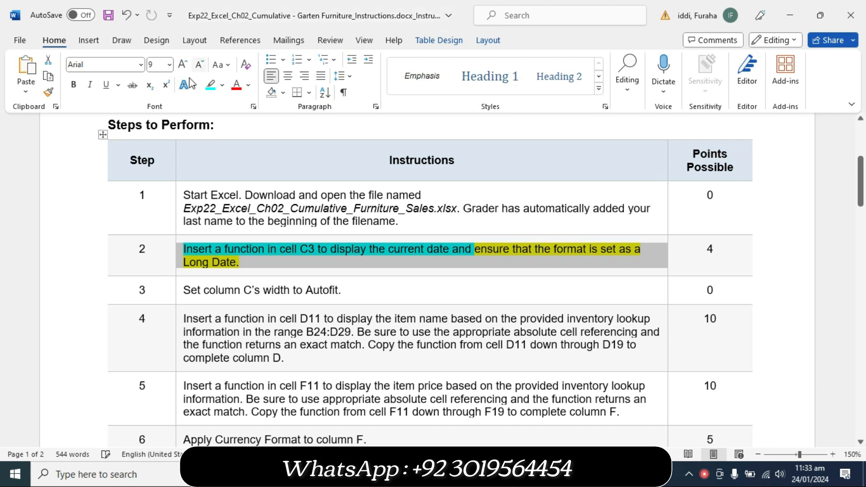
click(223, 86)
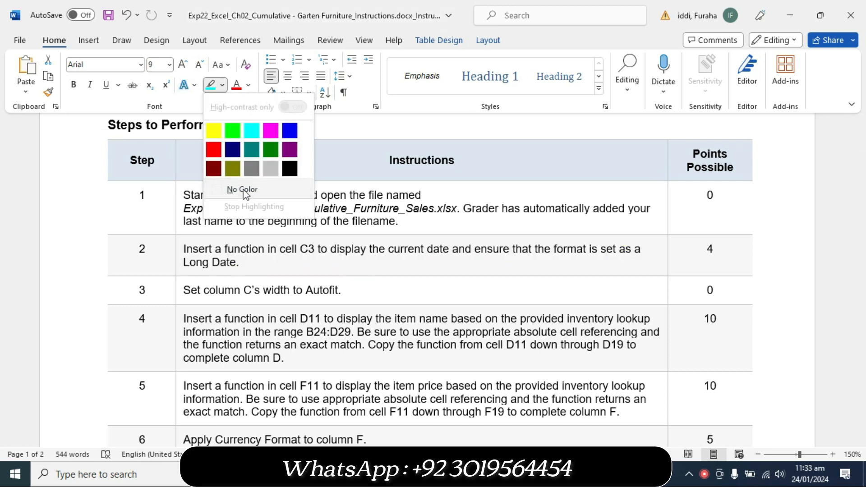
click(244, 190)
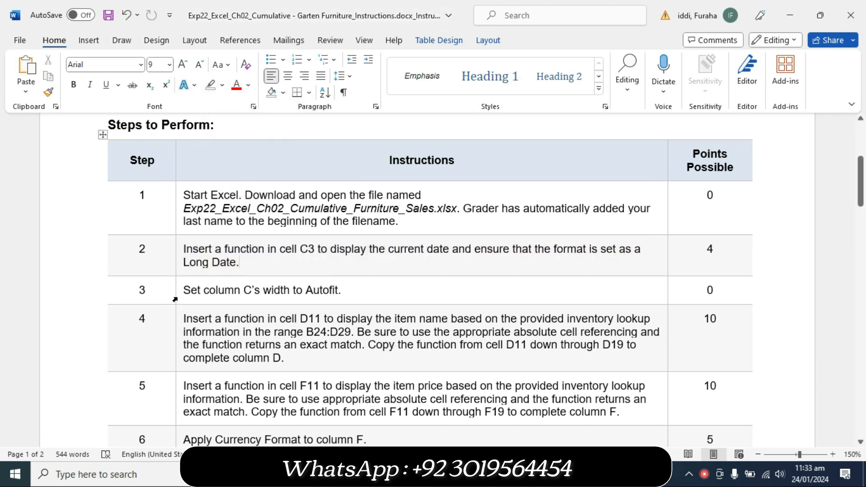
Step: Highlight the Step 3 instruction about column C's width in yellow, keeping the text left-aligned
click(176, 296)
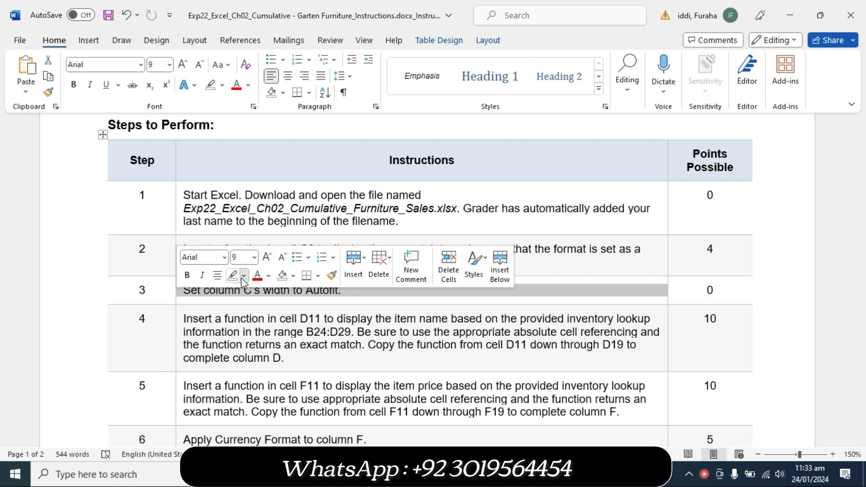
click(244, 275)
click(236, 323)
click(217, 275)
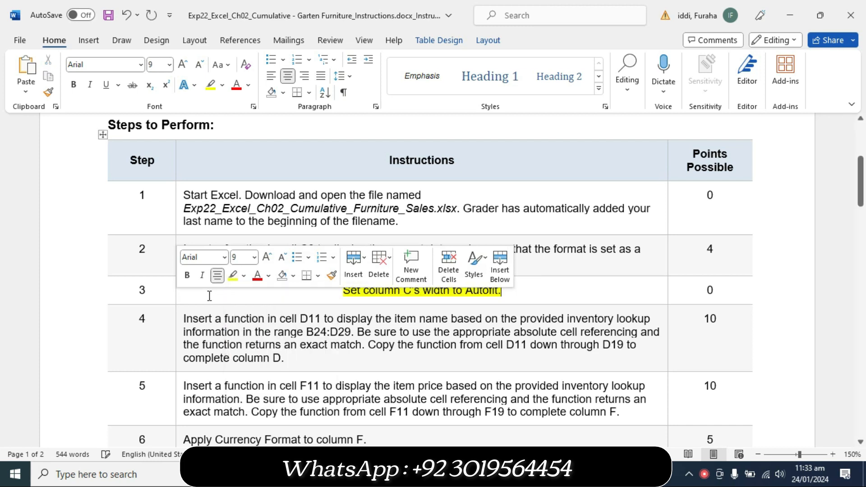
click(242, 293)
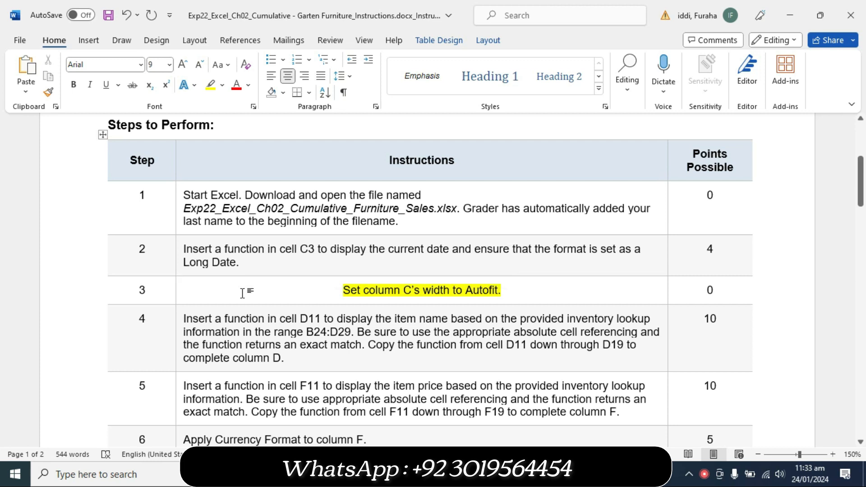
double_click(242, 294)
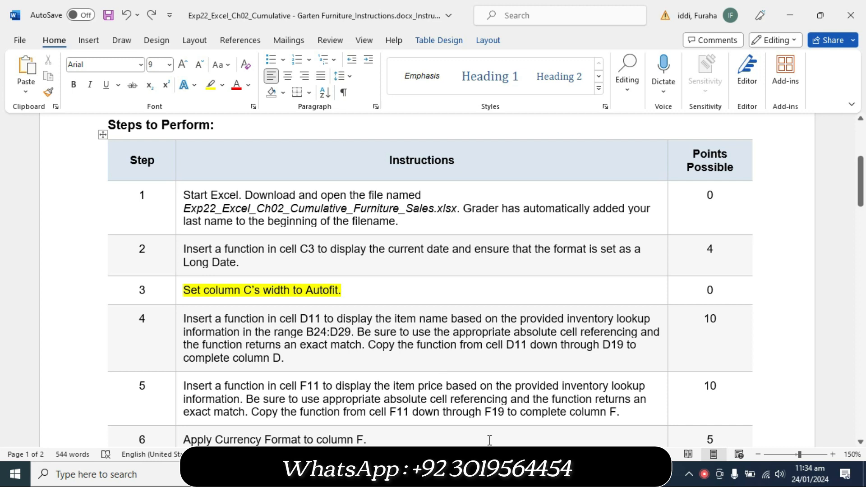
Step: Switch to the furniture sales workbook in Excel and autofit the width of column C
right_click(510, 475)
click(519, 197)
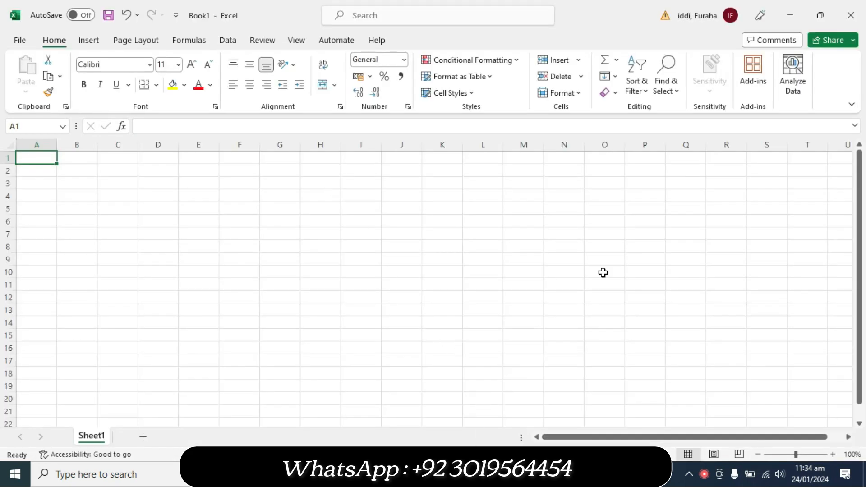
click(850, 15)
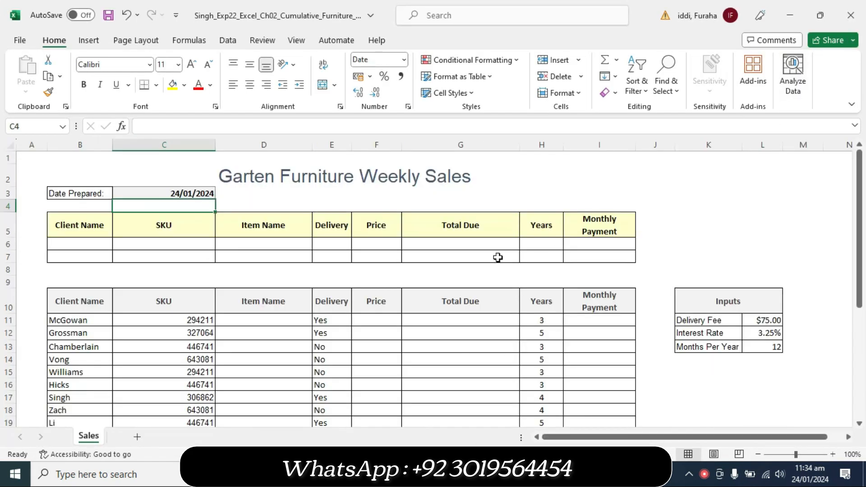
double_click(214, 145)
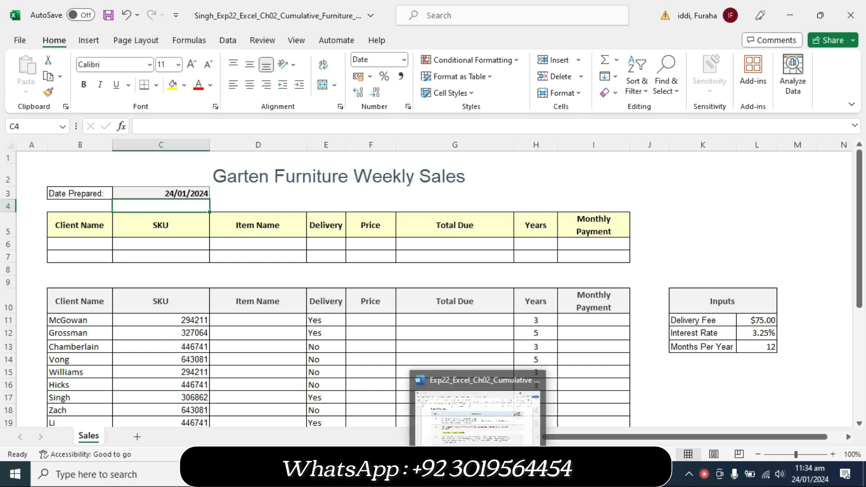
Step: Return to the Word instructions and remove the highlighting from the Step 3 instruction
click(479, 474)
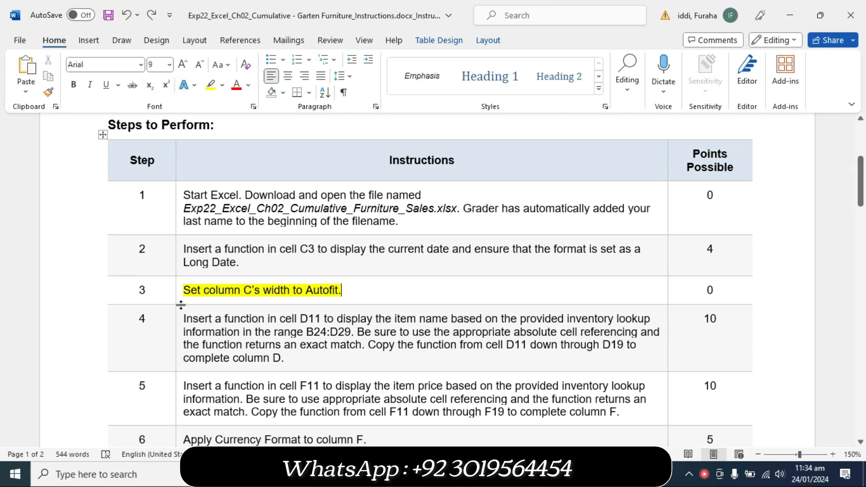
click(179, 291)
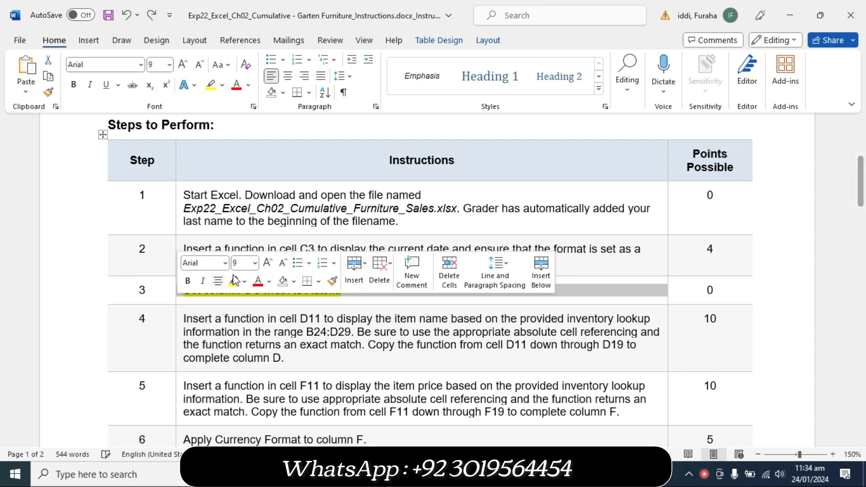
click(250, 283)
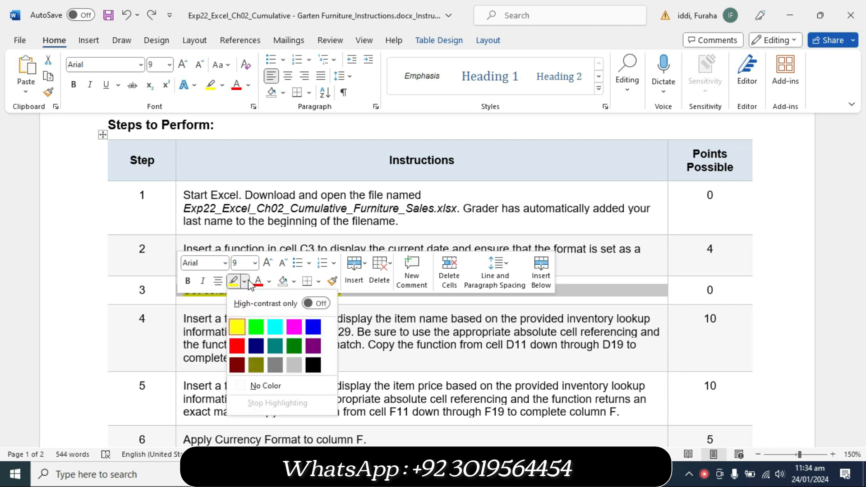
click(265, 384)
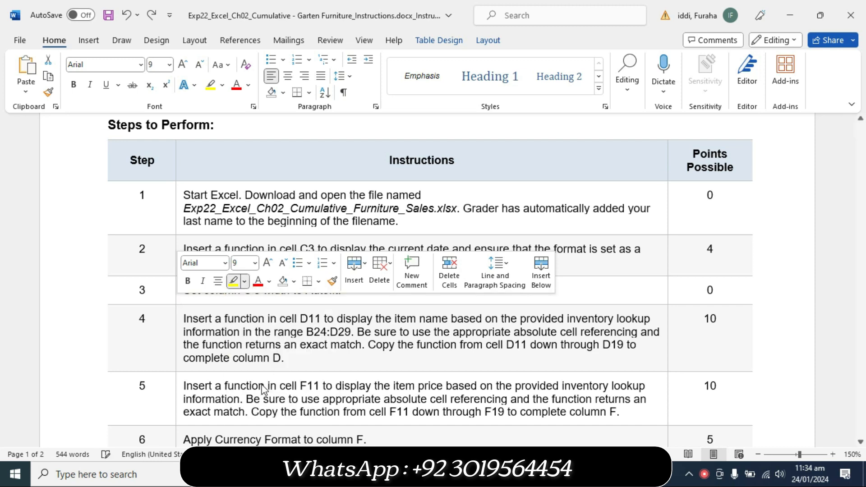
Step: Highlight the Step 4 instruction about cell D11 in yellow and set its font size to 16
click(178, 363)
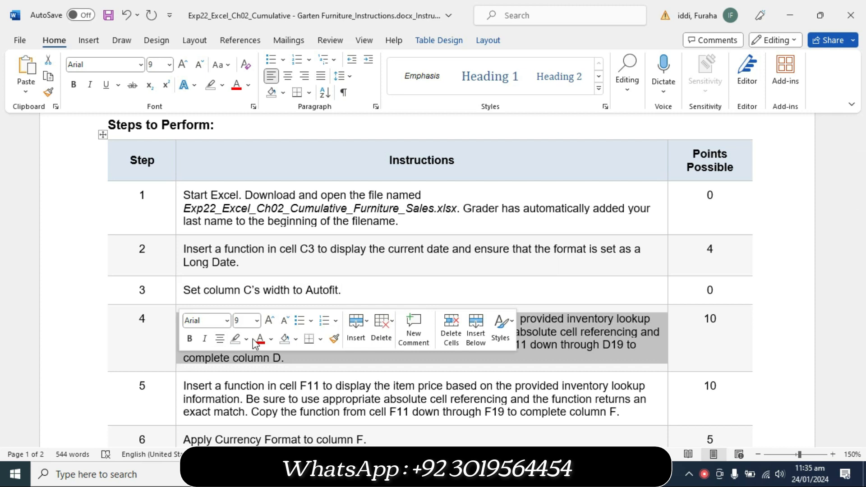
click(247, 340)
click(240, 239)
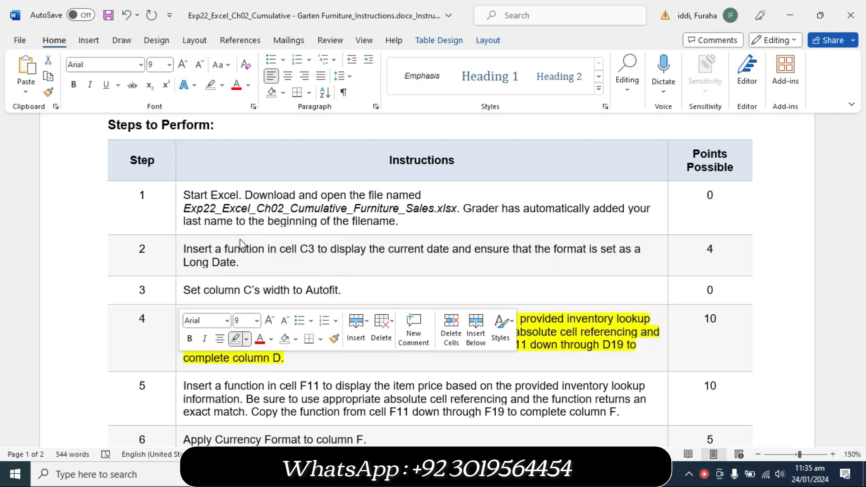
click(224, 361)
click(178, 357)
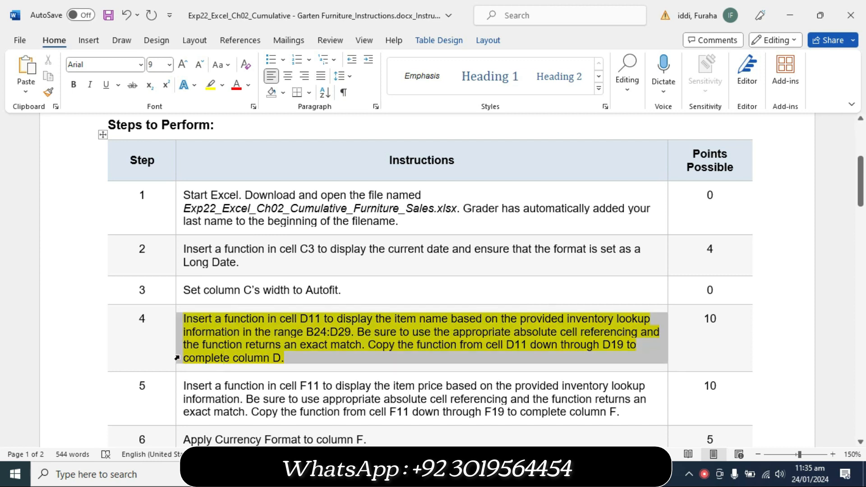
click(256, 316)
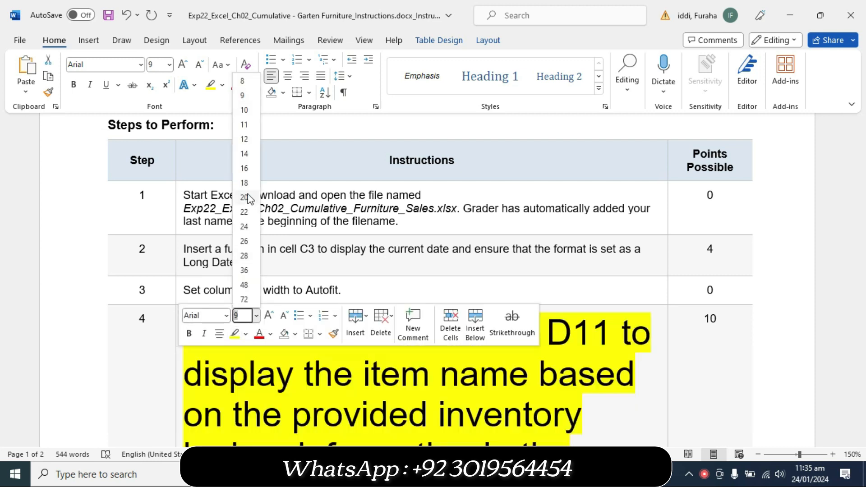
click(244, 169)
drag(862, 201, 862, 216)
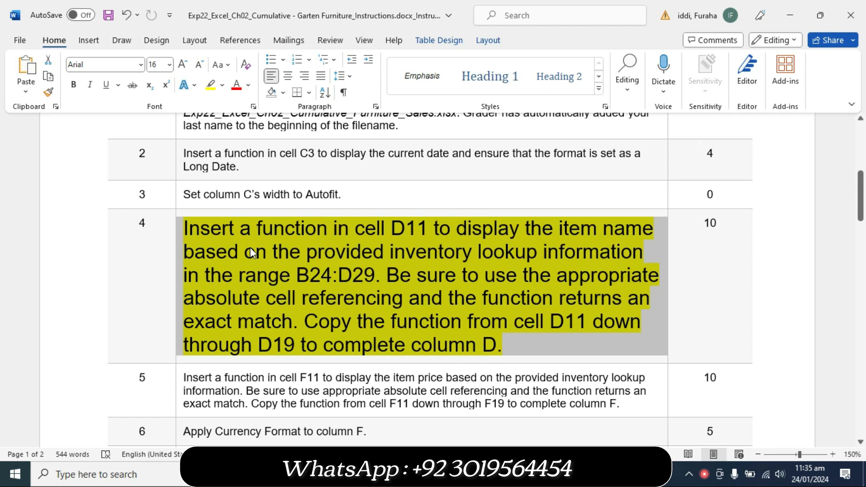
Step: Highlight the Step 4 text in turquoise from its beginning through the sentence ending in "exact match."
click(223, 240)
drag(188, 229, 377, 271)
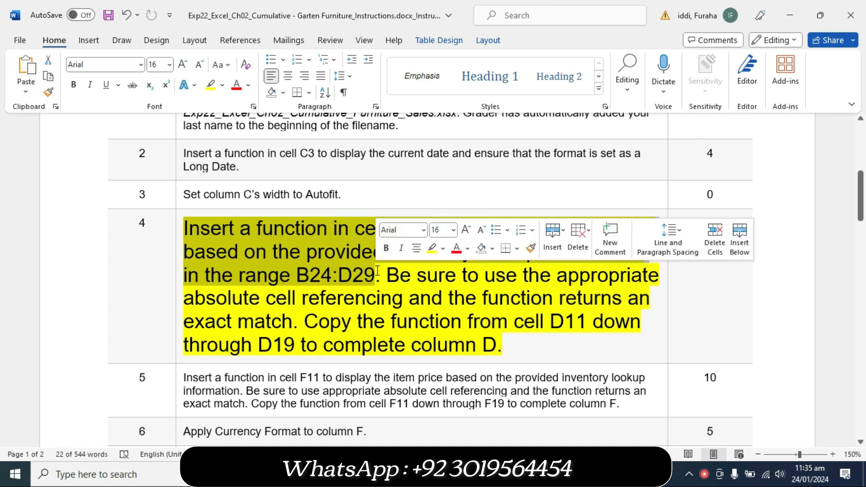
click(443, 249)
click(473, 289)
click(253, 245)
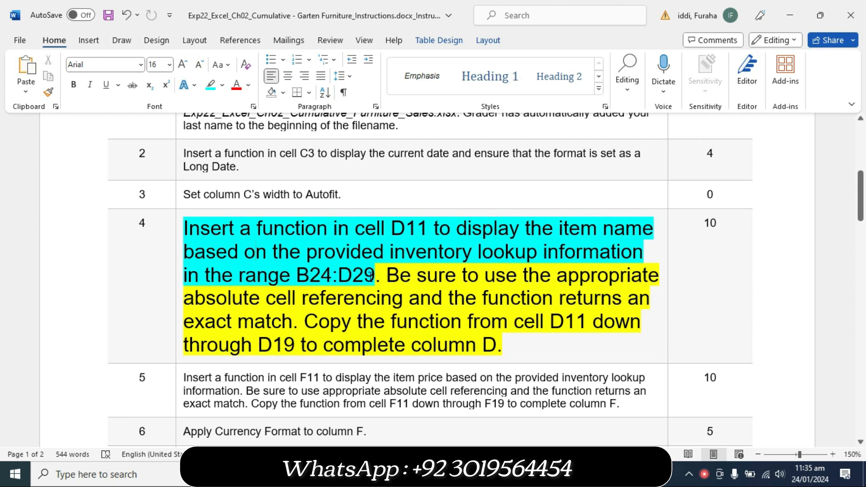
drag(377, 275, 301, 322)
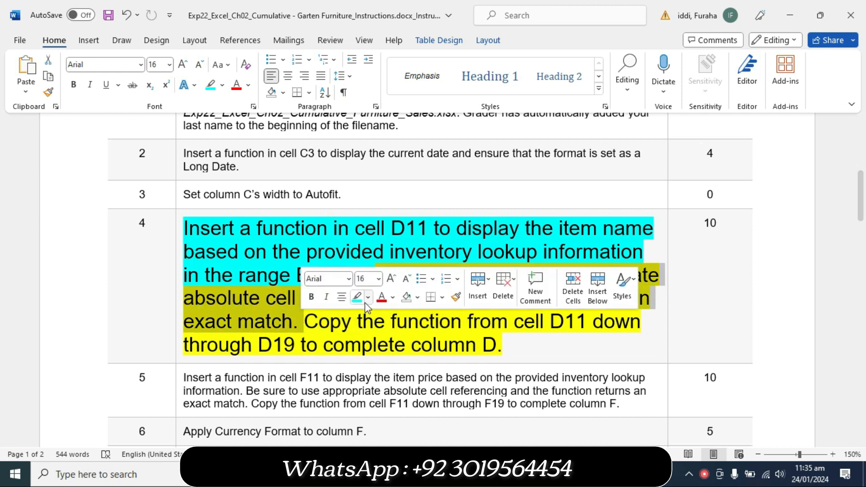
click(357, 297)
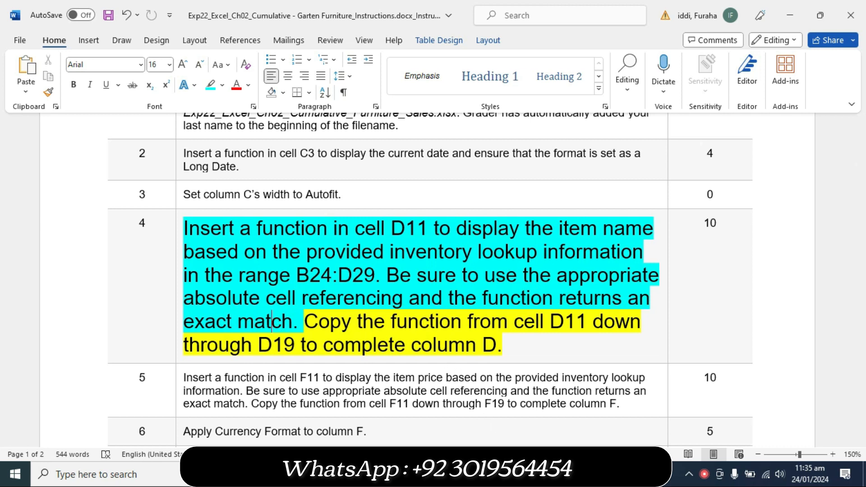
Step: Select cell D11 in the Excel sales workbook and review the "inventory lookup information" wording of Step 4 in Word
key(alt+Tab)
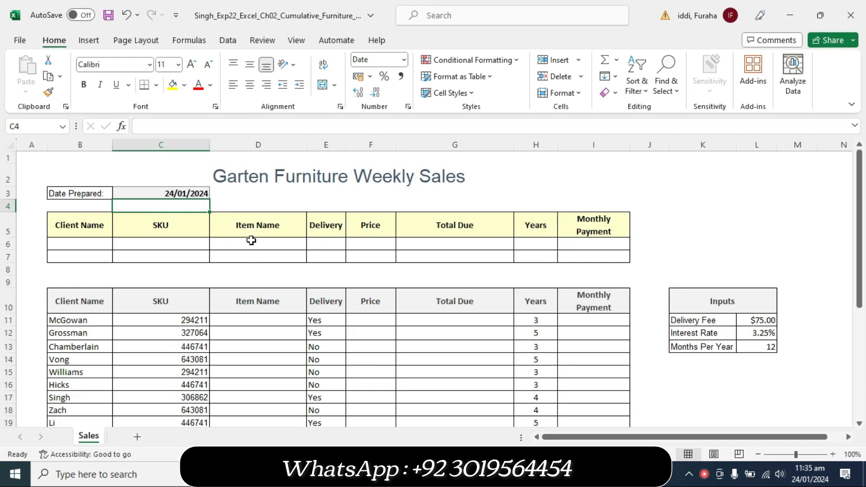
click(245, 319)
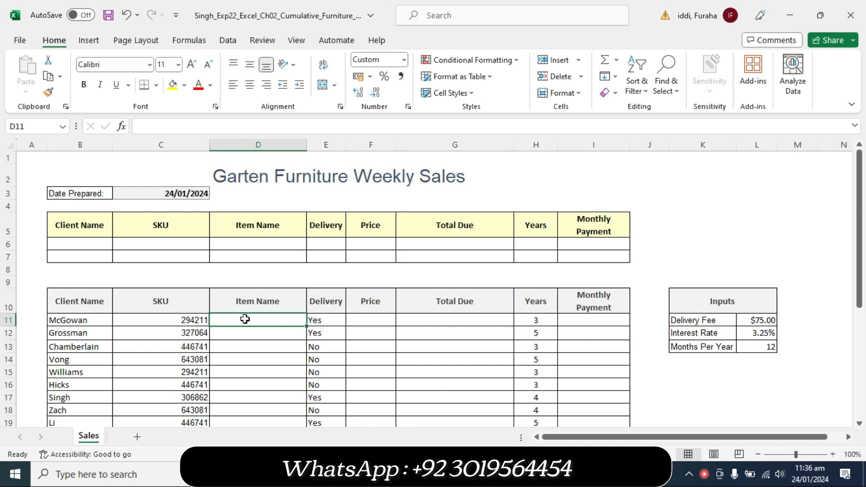
click(454, 474)
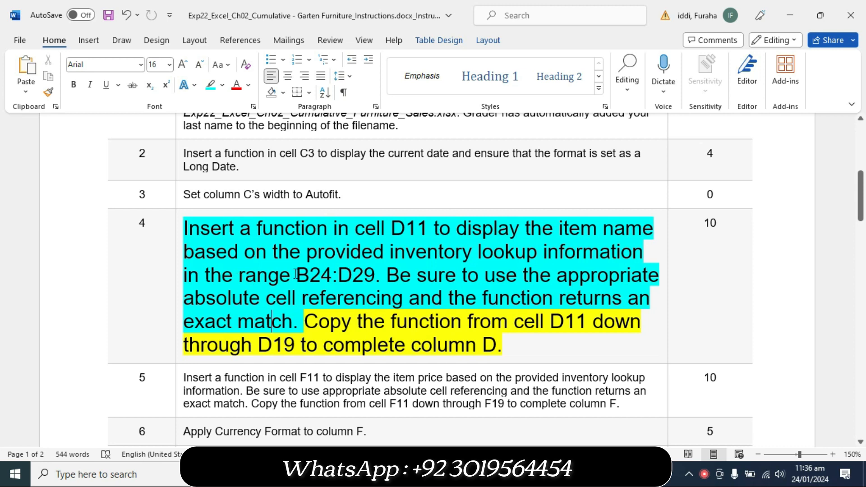
drag(405, 251, 560, 251)
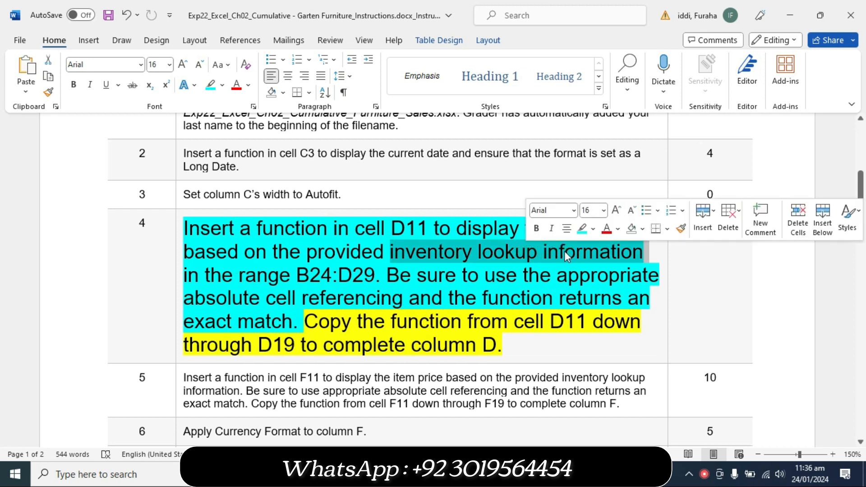
key(alt+Tab)
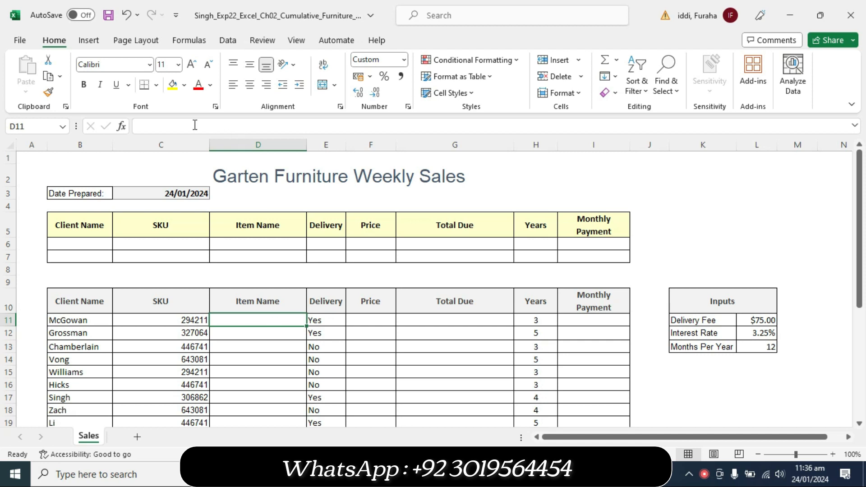
key(alt+Tab)
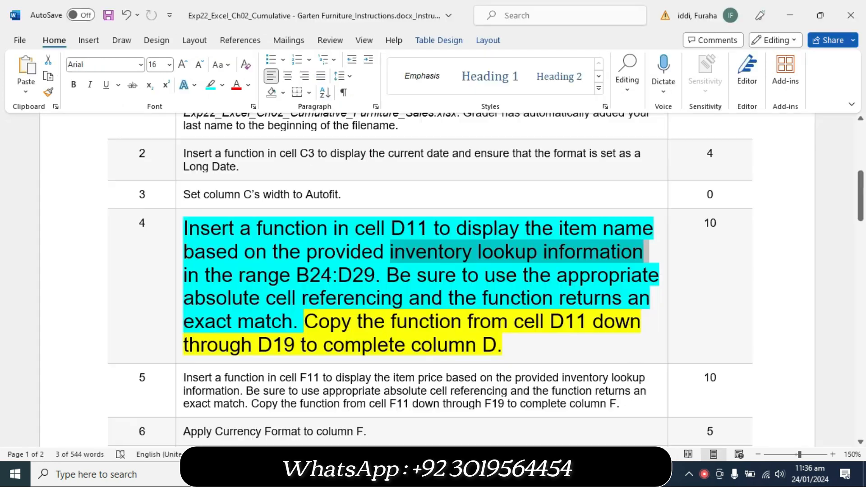
Step: Switch to the Excel sales workbook and begin a VLOOKUP formula in cell D11 with C11 as the lookup value
key(alt+Tab)
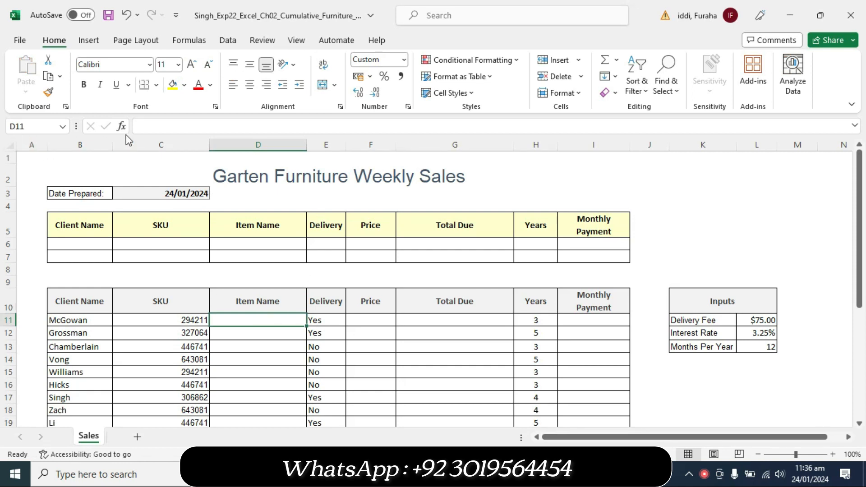
click(153, 127)
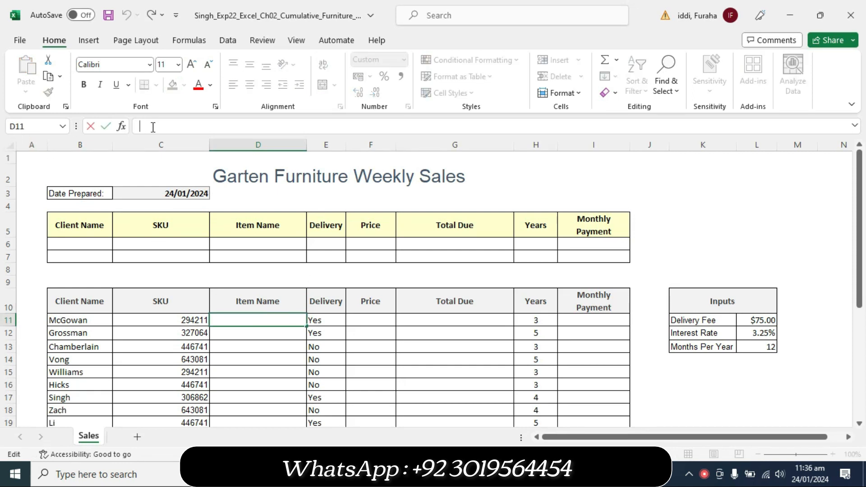
text(=)
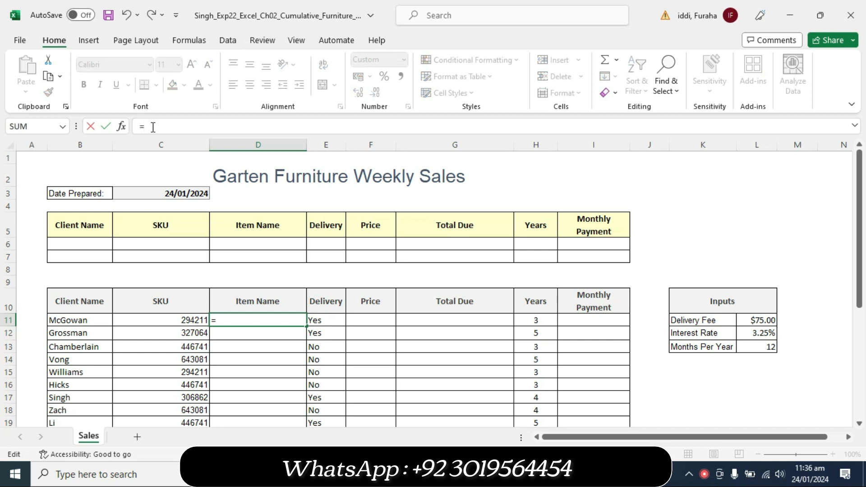
text(vl)
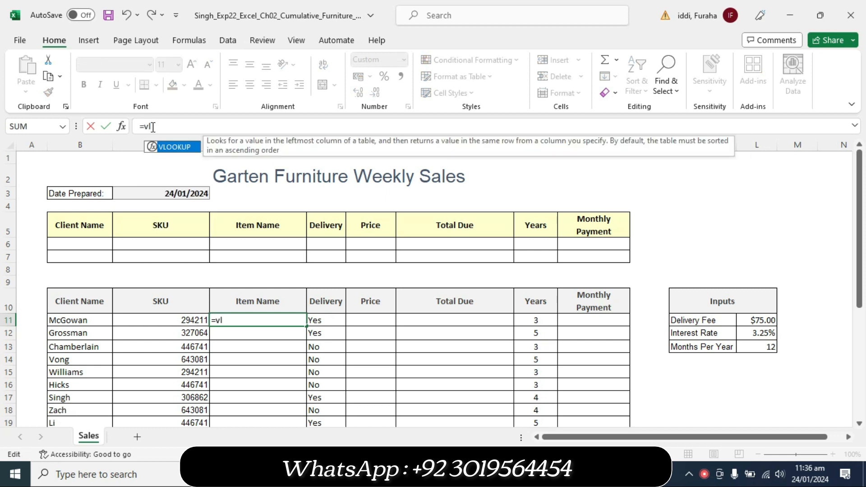
double_click(185, 150)
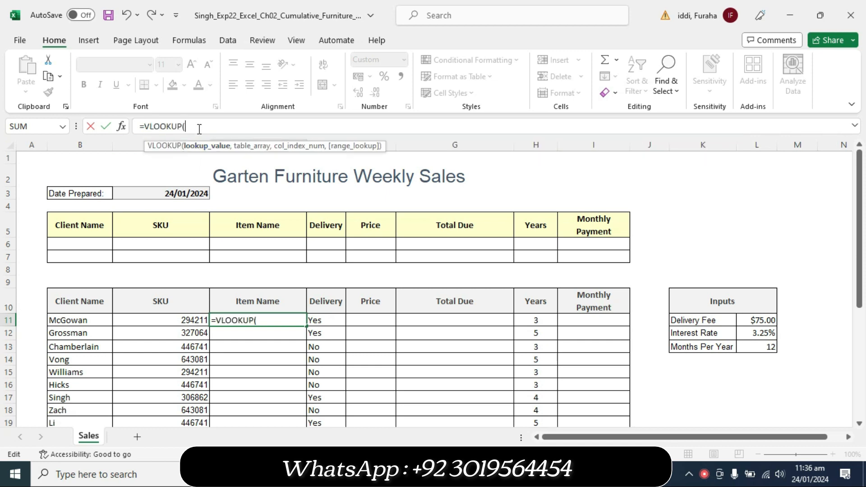
text(C11)
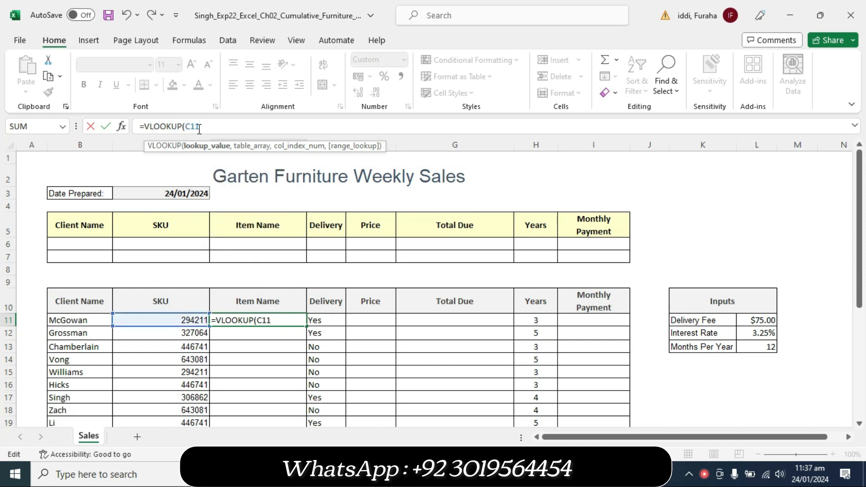
text(,)
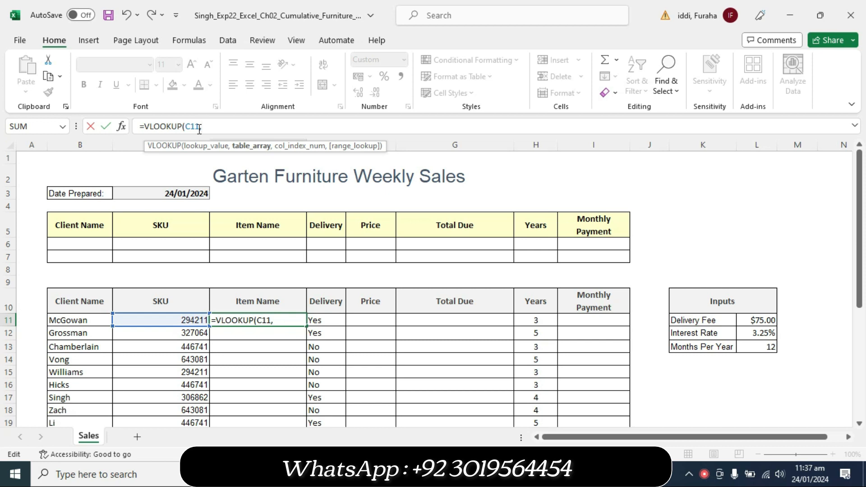
Step: Add the absolute range $B$24:$D$29 as the table array of the VLOOKUP formula
text(B24)
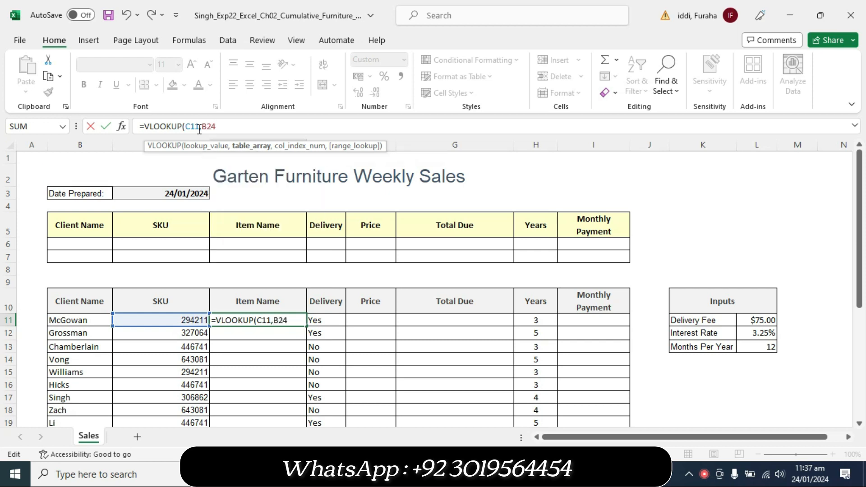
key(F4)
text(:$)
text(D$)
text(29)
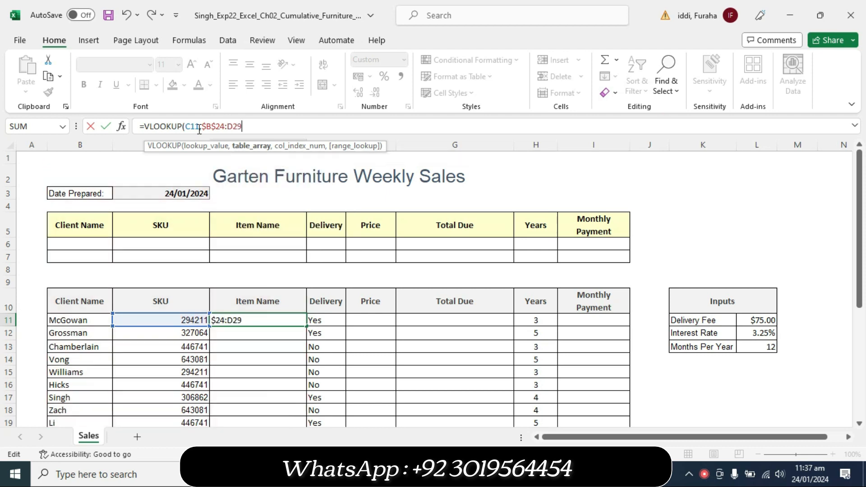
key(F4)
text(,)
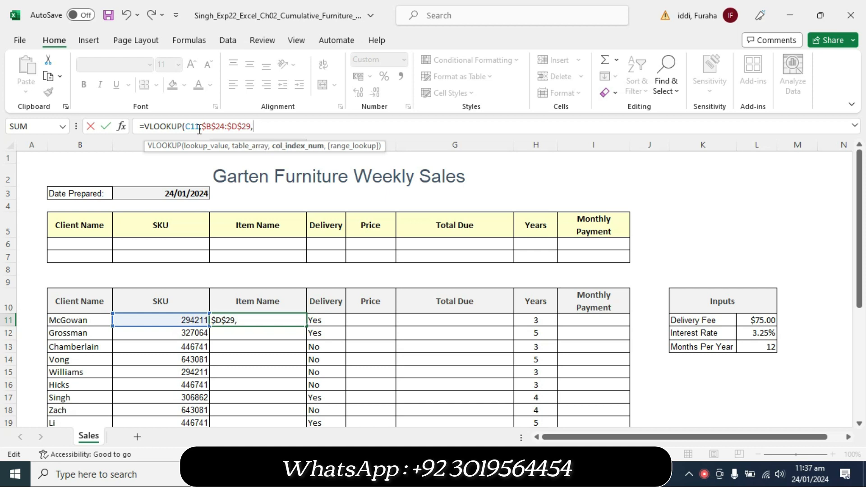
Step: Complete the VLOOKUP in D11 with column index 2 and FALSE for an exact match, and reselect the cell
text(2,)
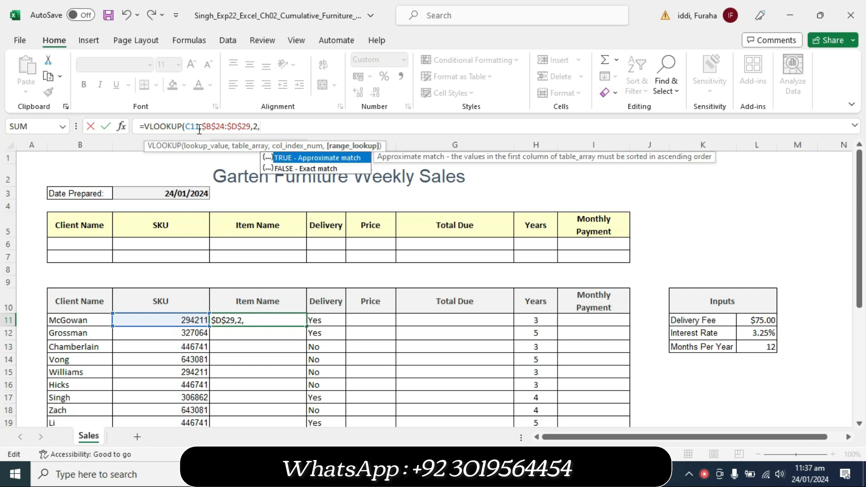
text(FALS)
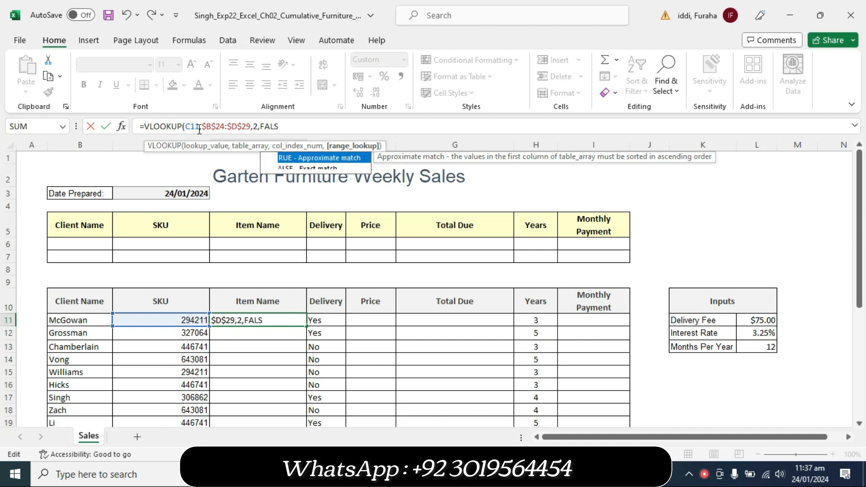
text(E)
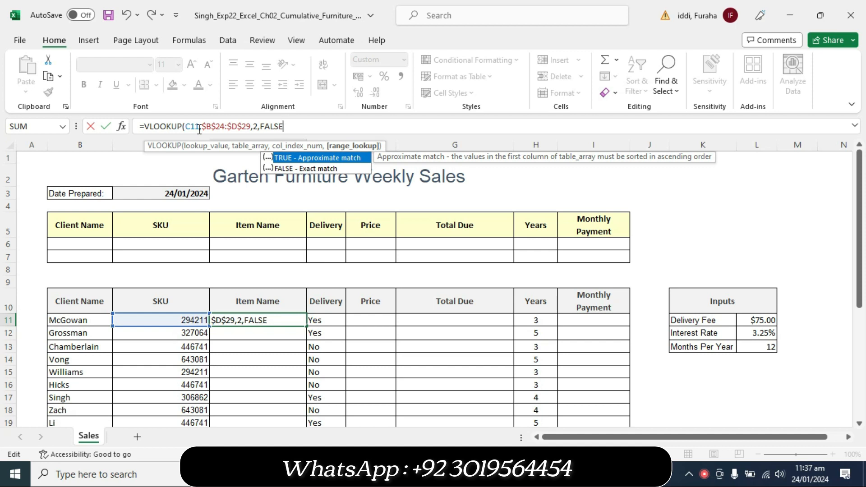
text())
key(Return)
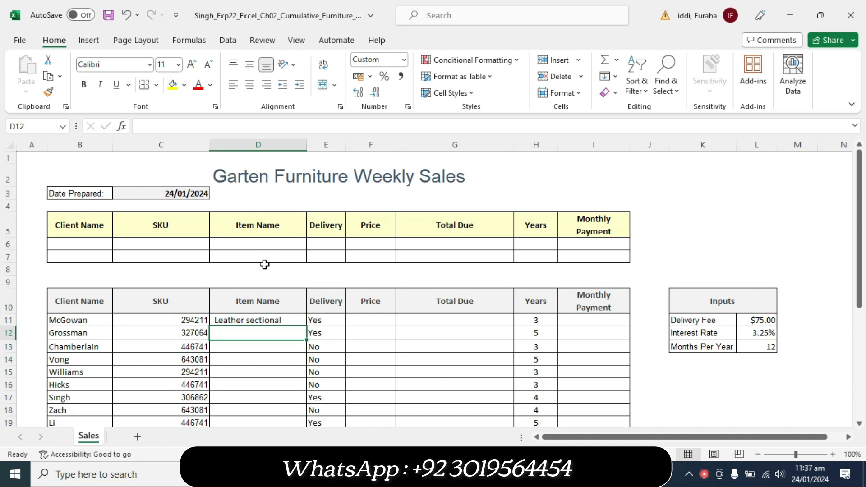
click(260, 322)
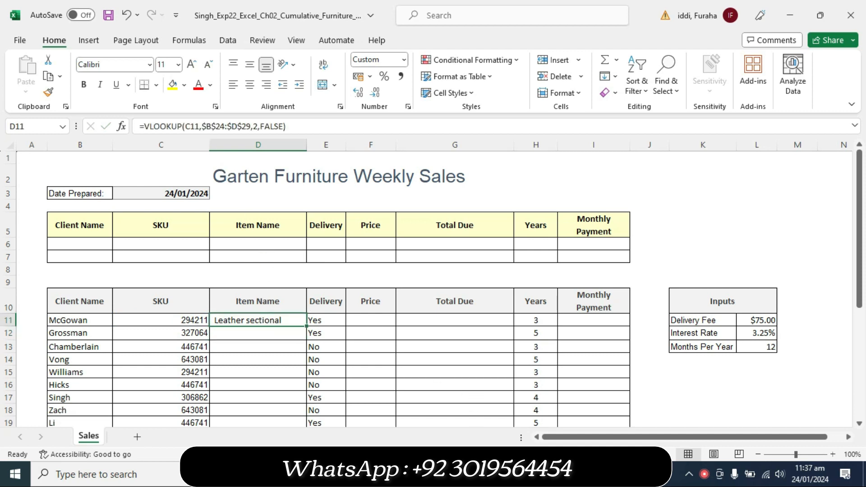
Step: Switch to the Word instructions and highlight the last sentence of Step 4, about copying D11 through D19, in turquoise
key(alt+Tab)
drag(309, 321, 531, 347)
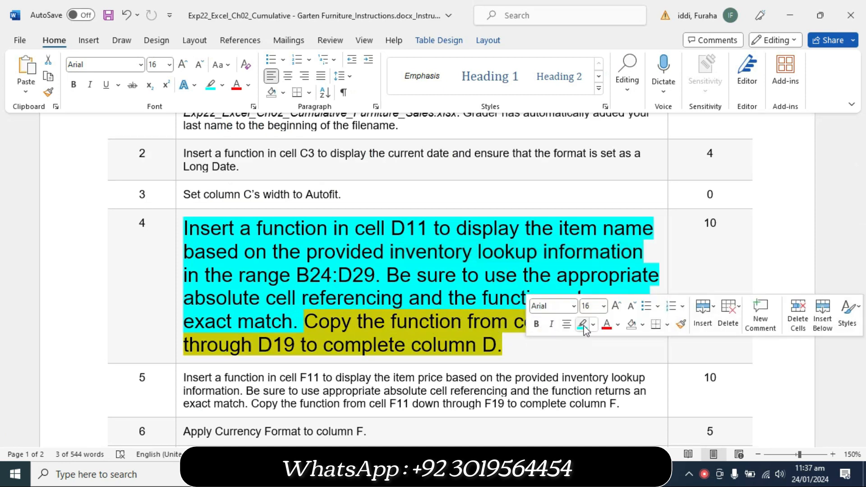
click(396, 322)
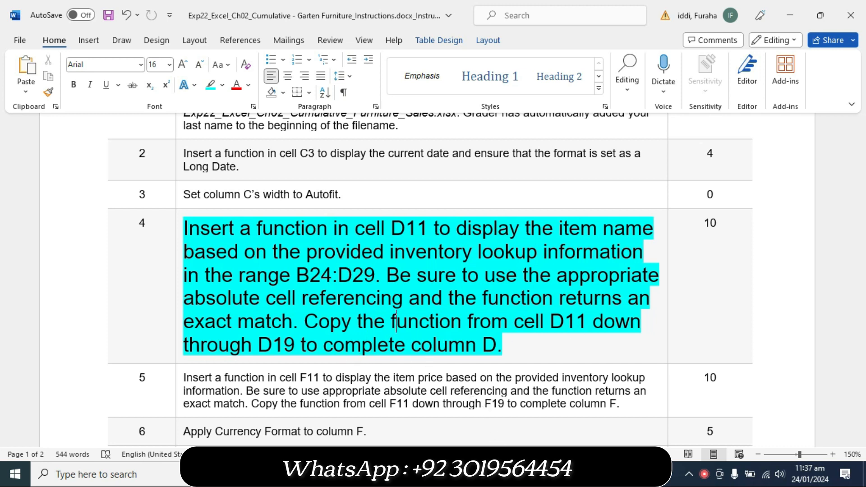
Step: Return to the Excel workbook and copy the VLOOKUP formula from D11 down through D19
click(510, 475)
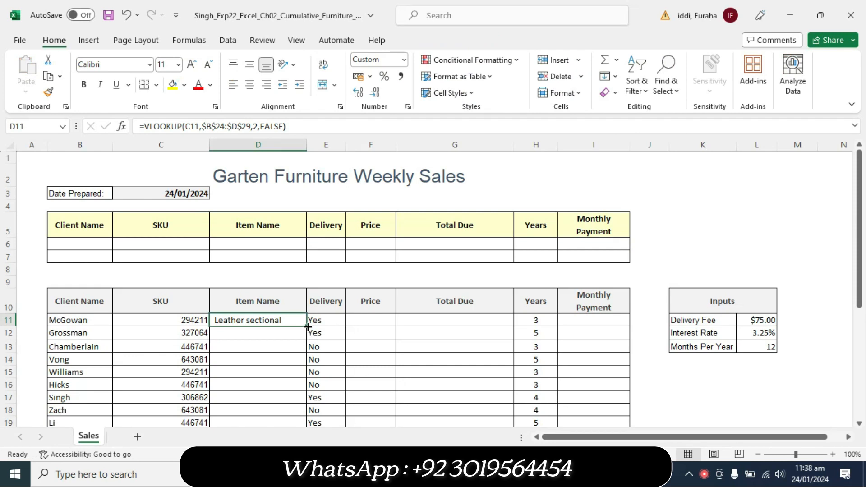
drag(308, 326, 296, 375)
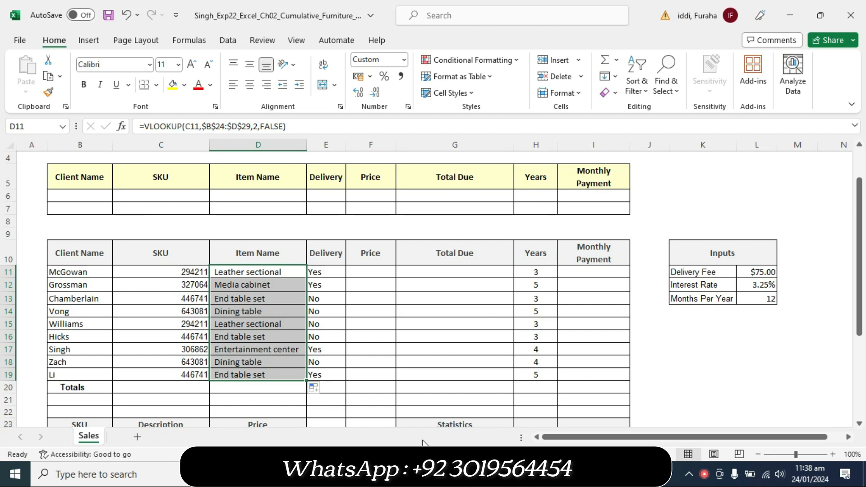
key(alt+Tab)
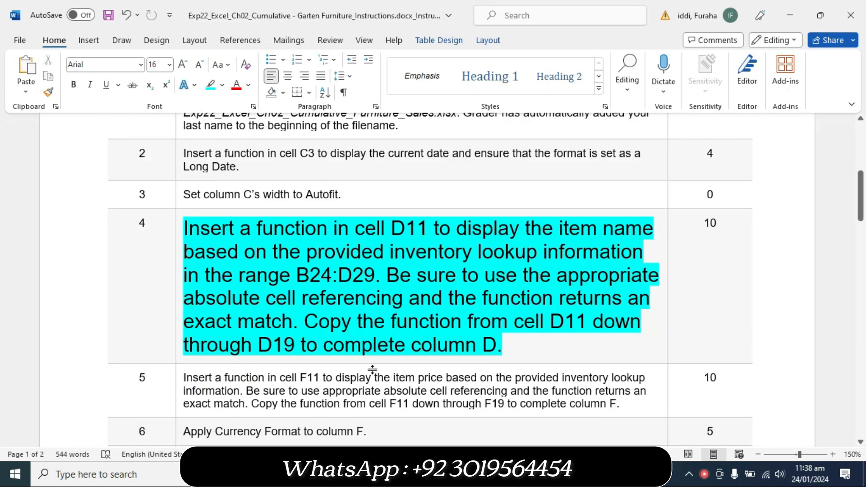
key(alt+Tab)
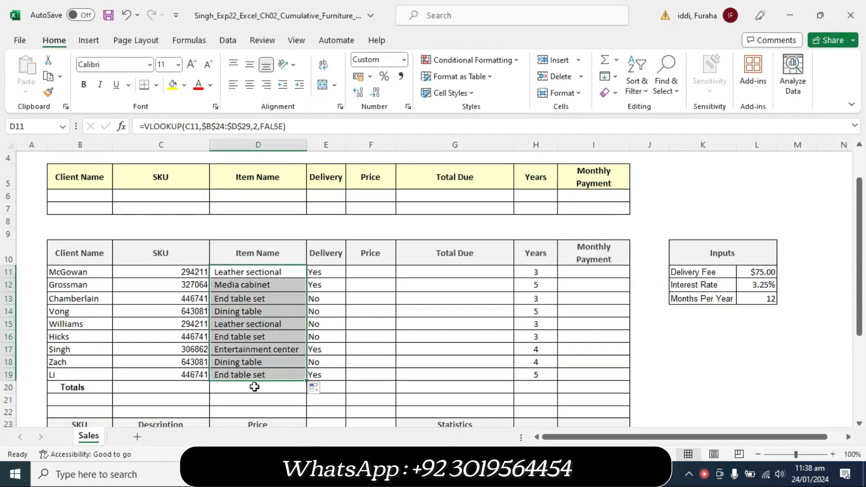
click(360, 358)
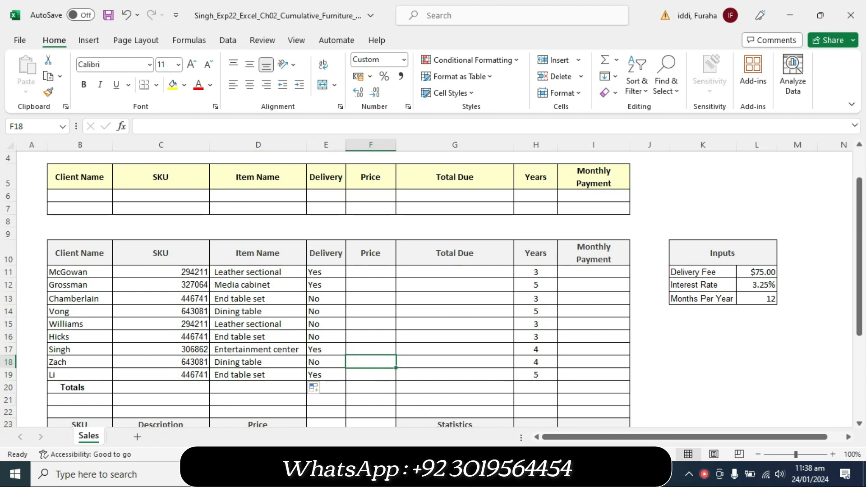
Step: Switch to the Word instructions and remove the highlighting from the entire Step 4 text
mouse_move(477, 475)
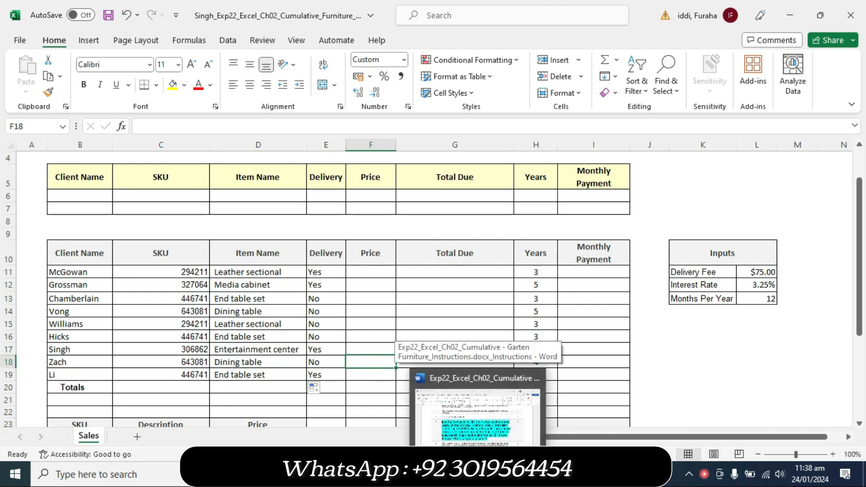
click(478, 413)
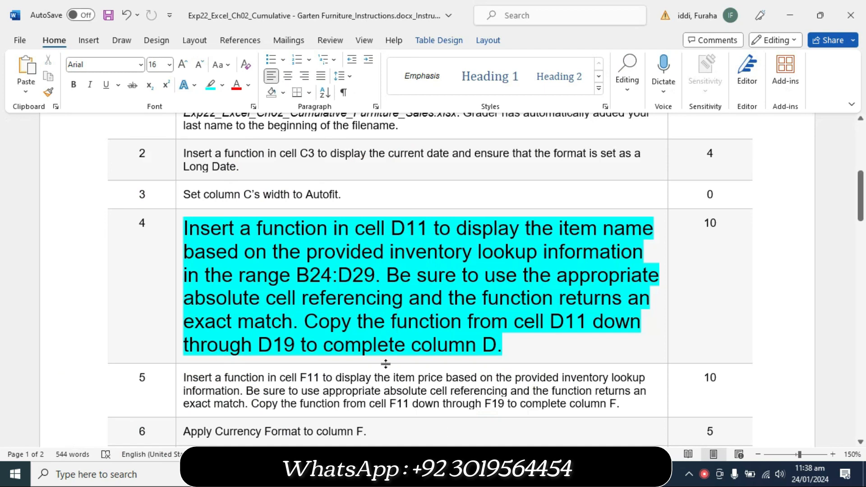
drag(498, 353, 207, 232)
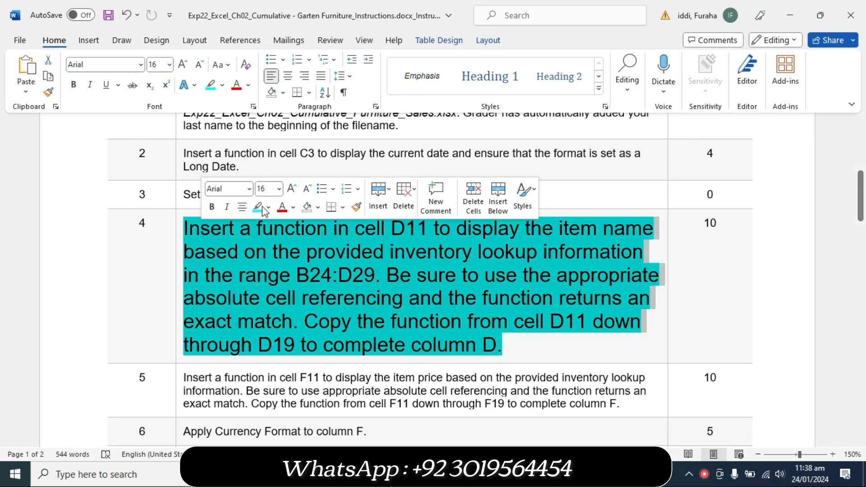
click(268, 206)
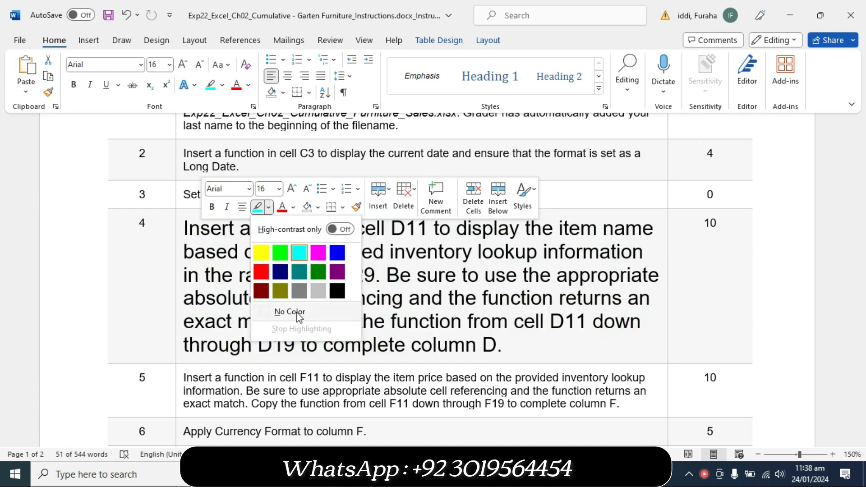
click(285, 312)
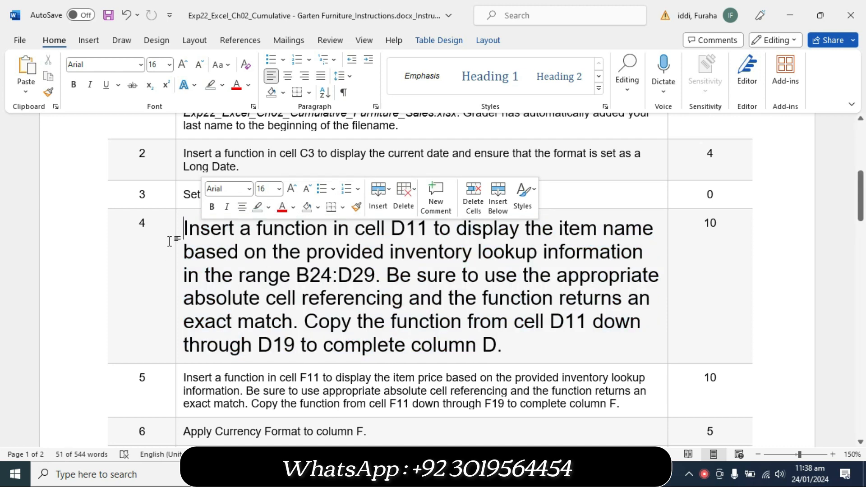
Step: Set the font size of the whole Step 4 instruction to 9
drag(181, 225, 521, 348)
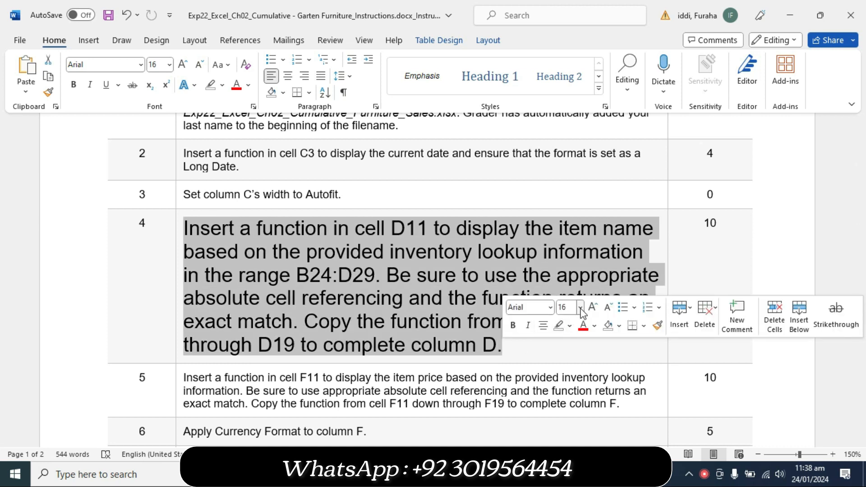
click(580, 307)
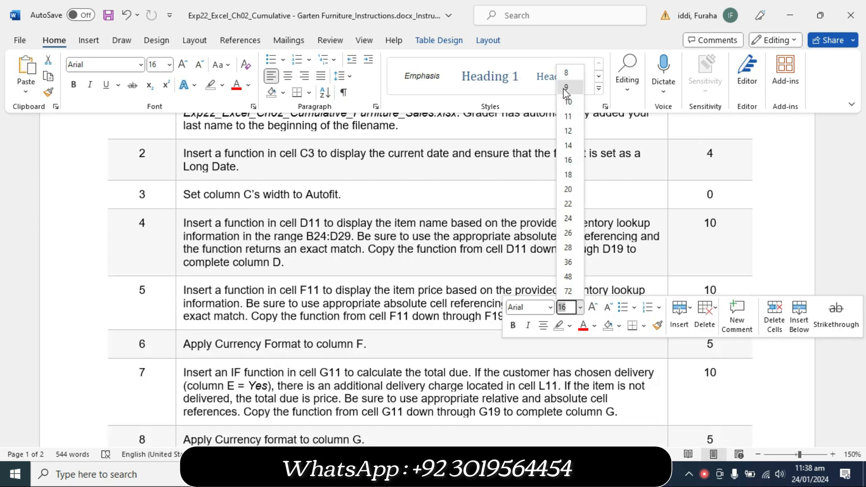
click(566, 87)
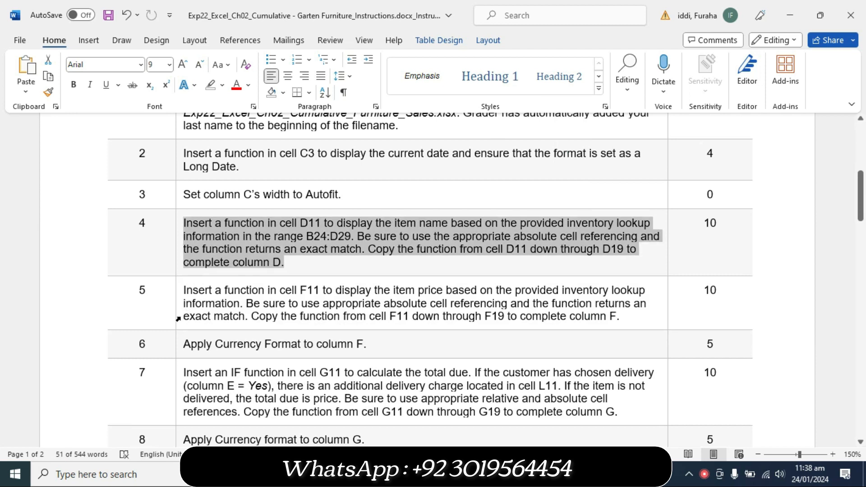
Step: Set the Step 5 instruction about cell F11 to font size 14 and highlight it in yellow
click(179, 319)
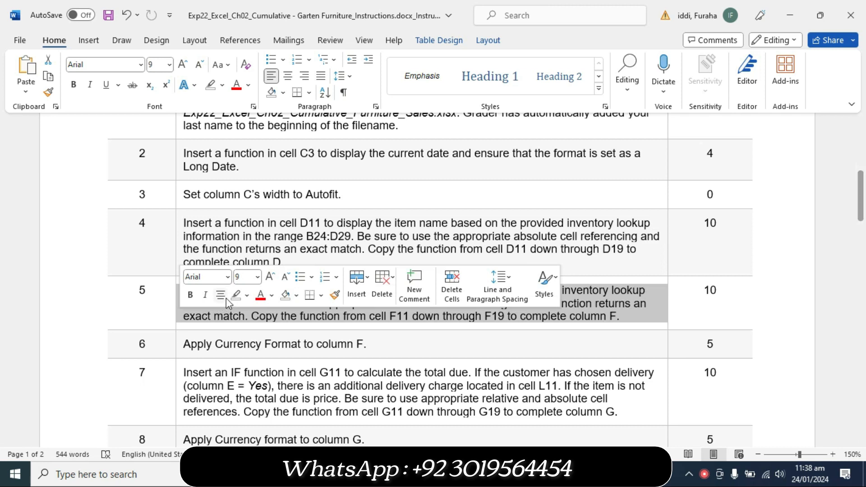
click(257, 277)
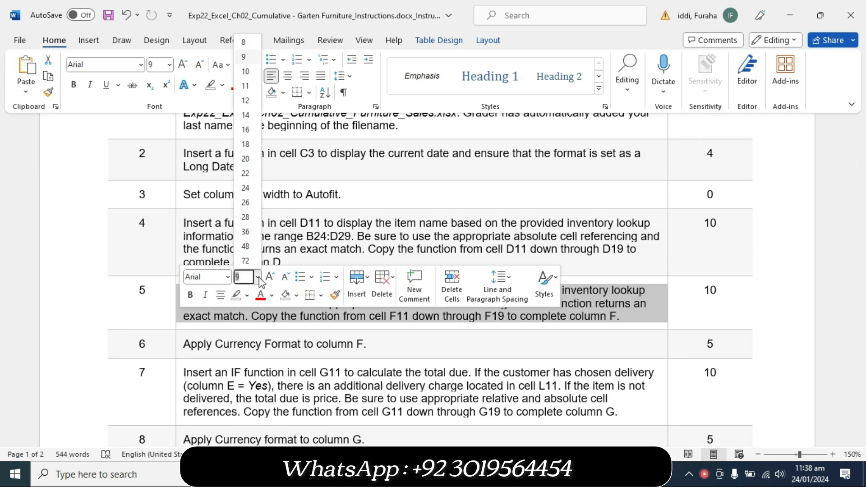
click(254, 117)
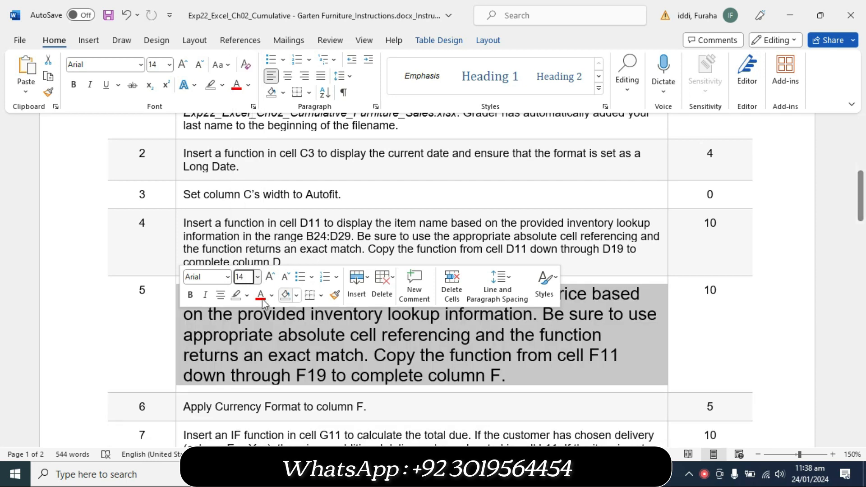
click(247, 296)
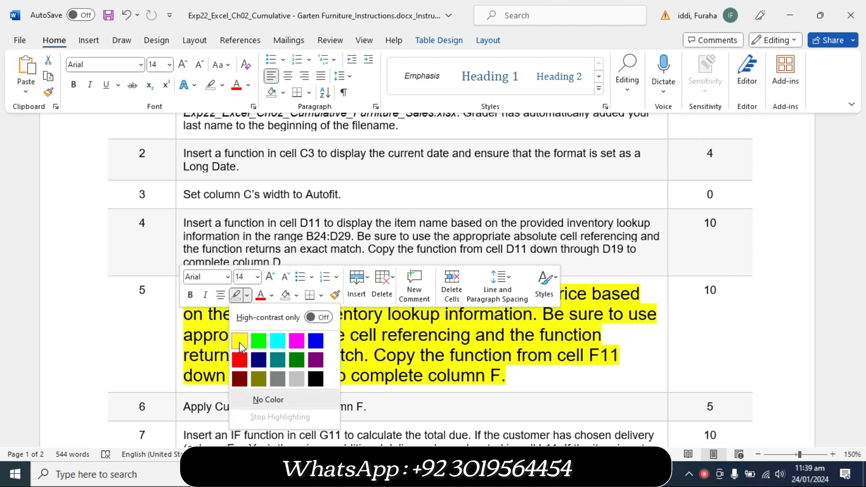
click(242, 339)
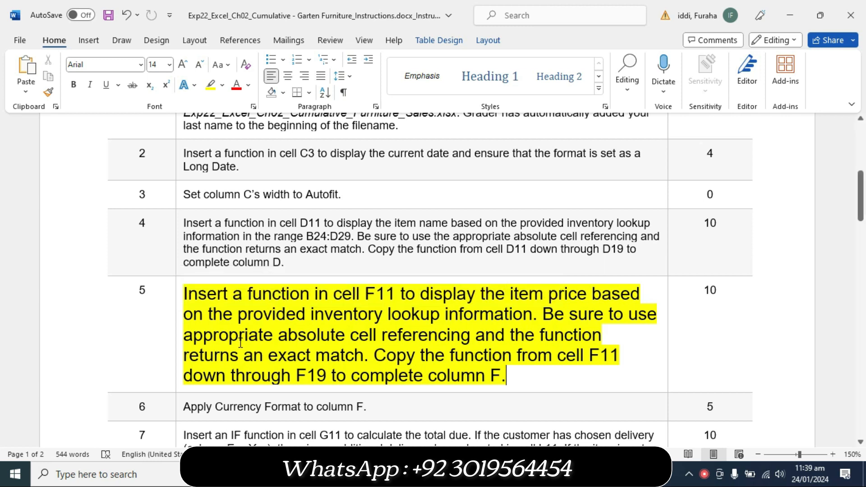
Step: Highlight the Step 5 instruction from "Insert a function" through "exact match" in turquoise
drag(199, 305, 366, 351)
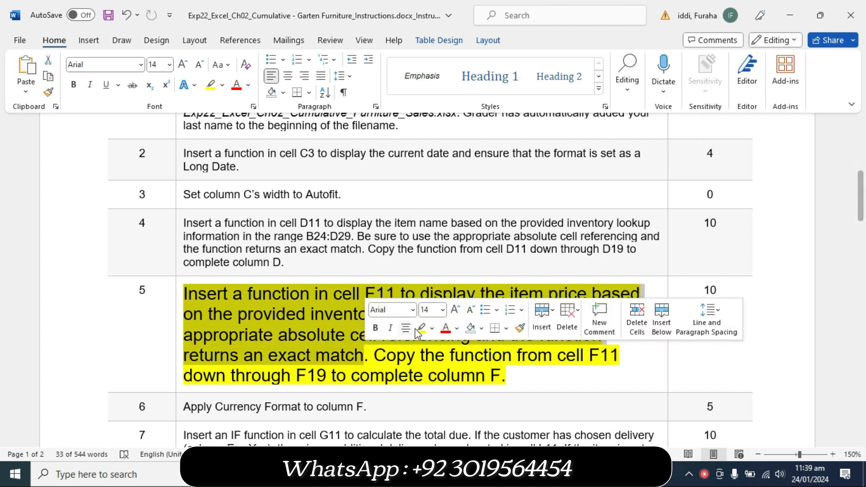
click(431, 328)
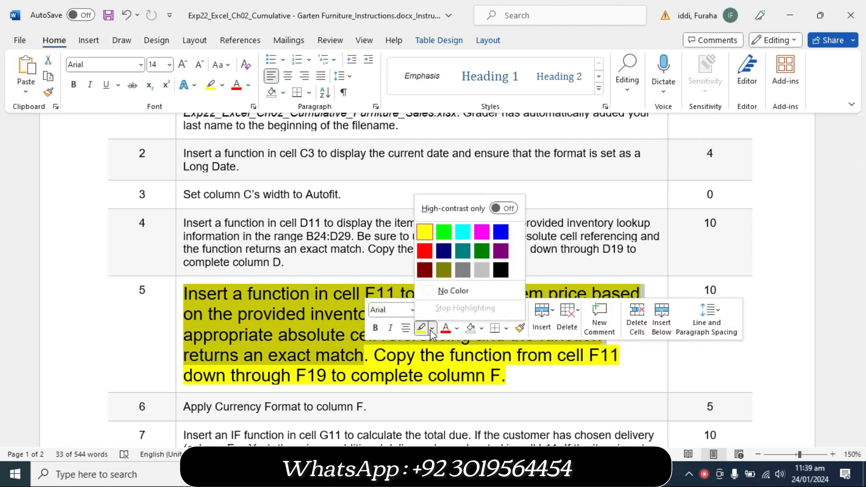
click(462, 234)
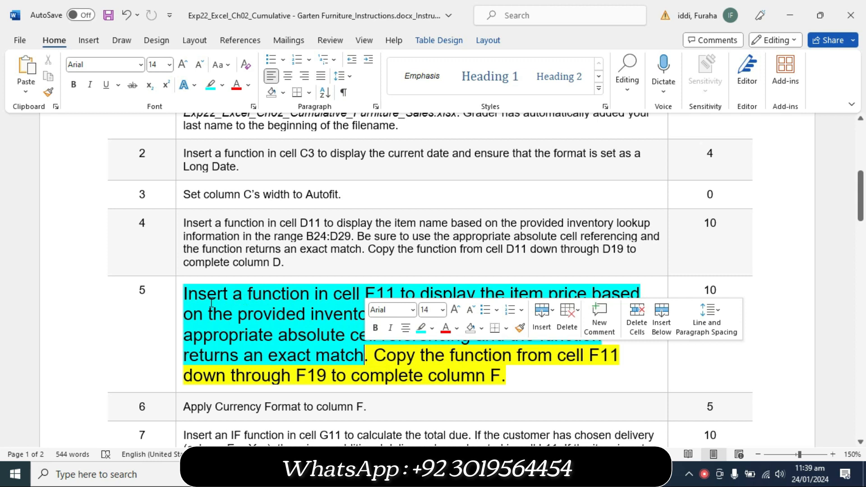
click(343, 296)
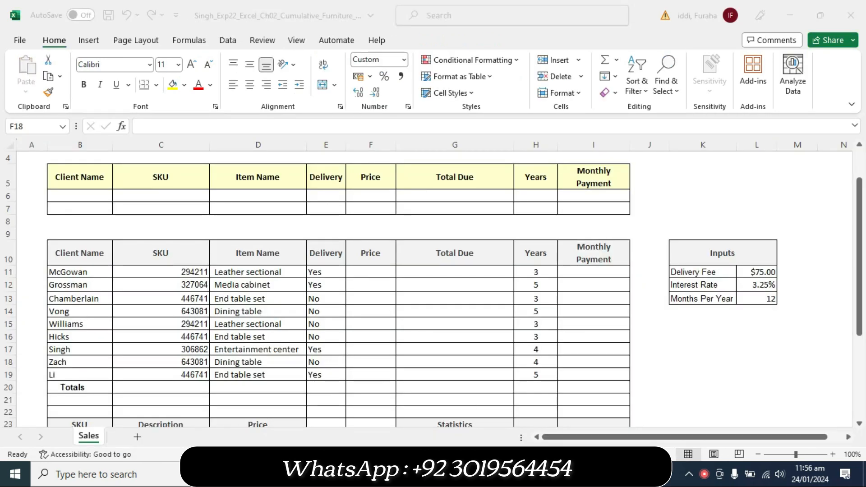
Step: In the Excel workbook, start a VLOOKUP formula in cell F11 with C11 as the lookup value
key(alt+Tab)
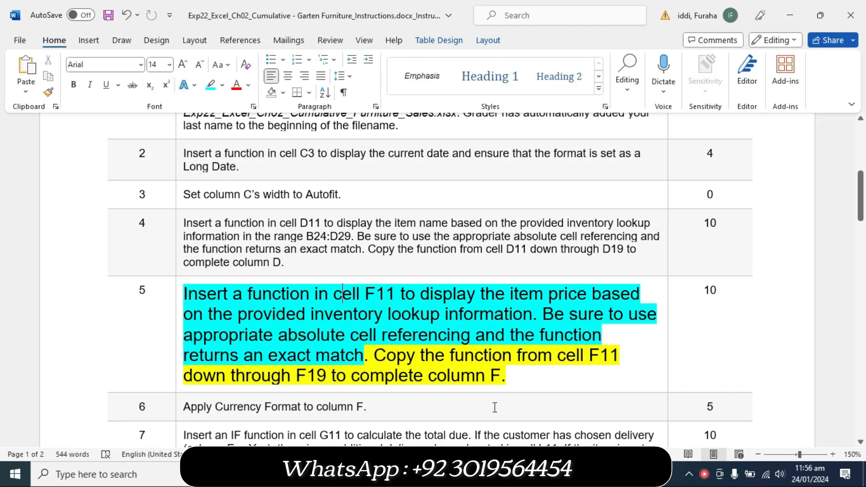
key(alt+Tab)
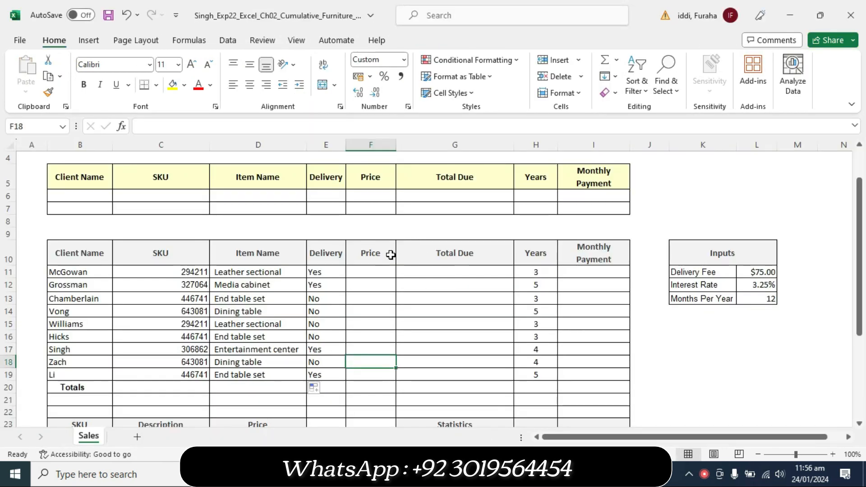
click(374, 270)
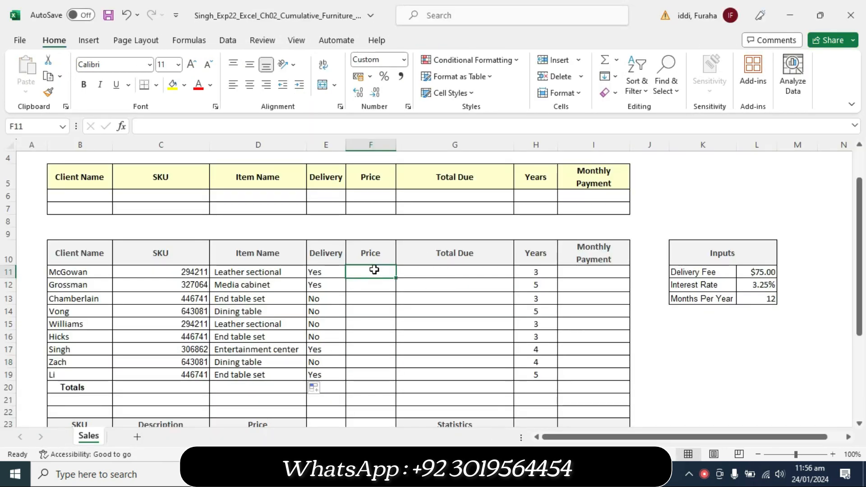
text(=)
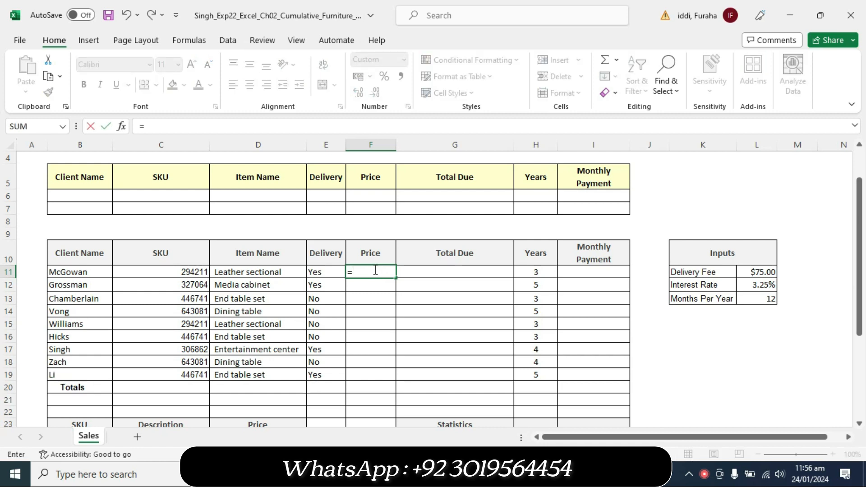
text(vl)
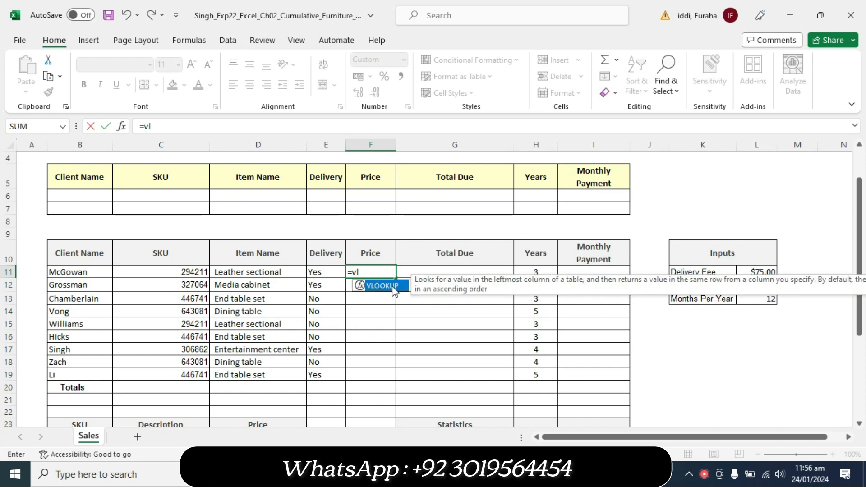
double_click(391, 286)
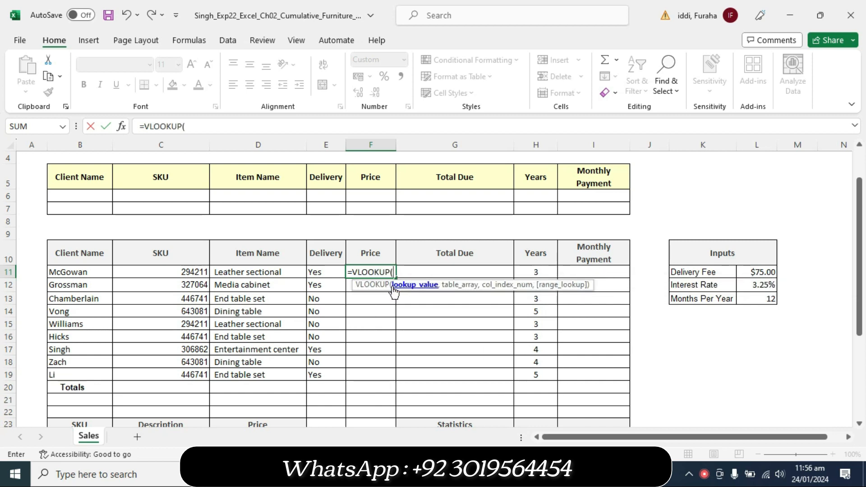
click(211, 129)
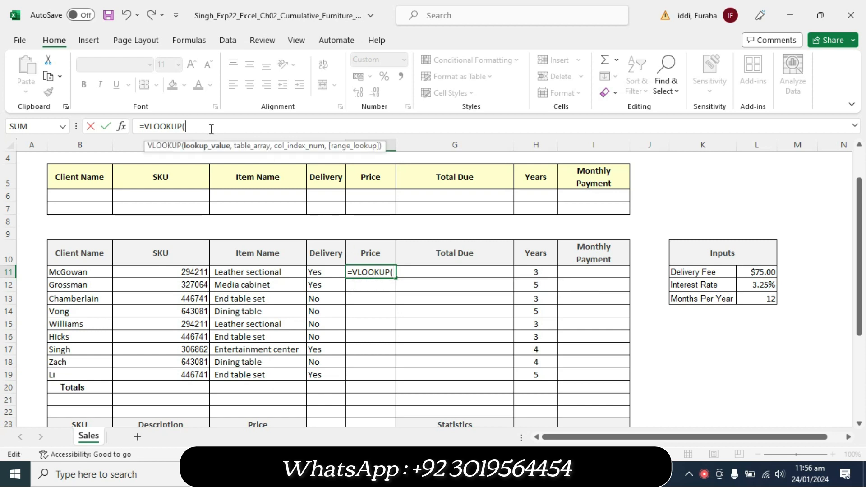
text(C)
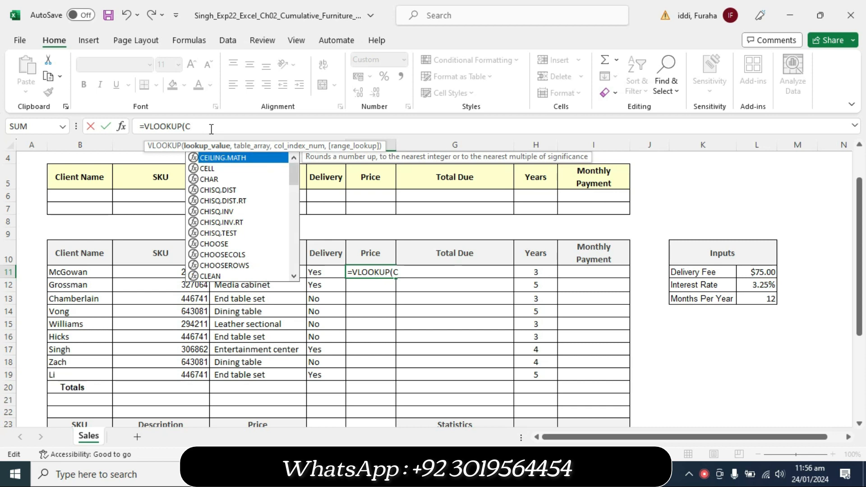
text(11)
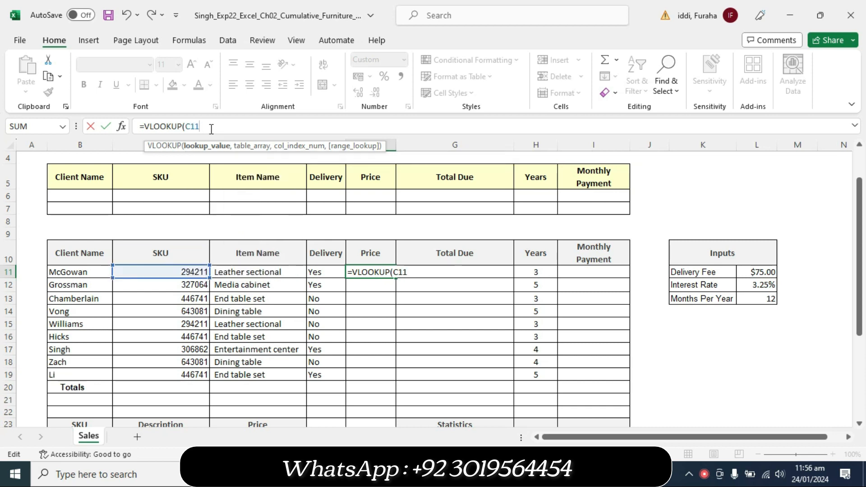
text(,)
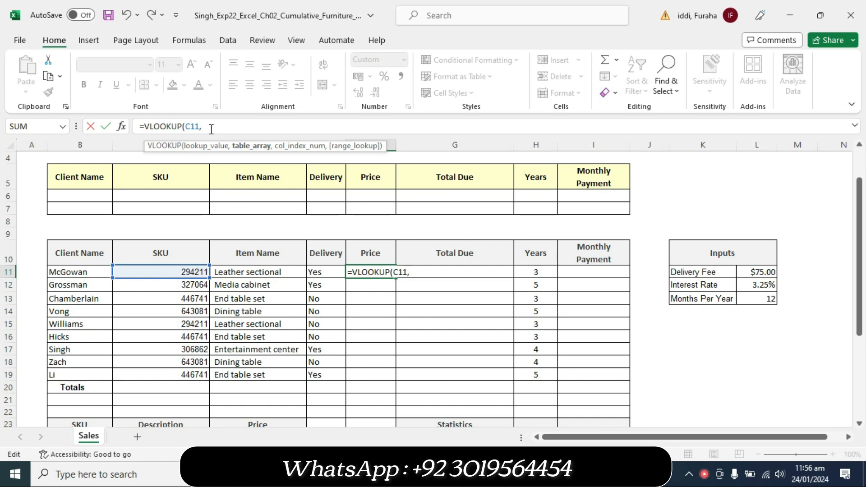
Step: Enter the absolute range $B$24:$D$29 as the table array of the F11 VLOOKUP
text($B)
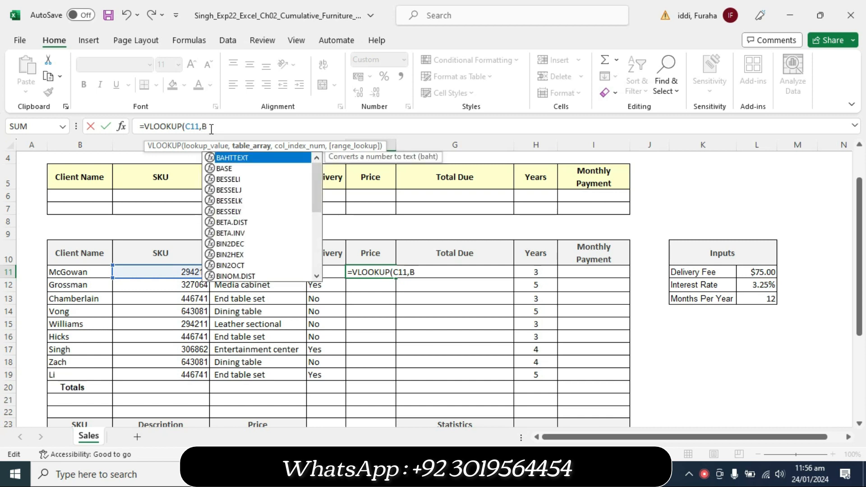
text($24)
key(F4)
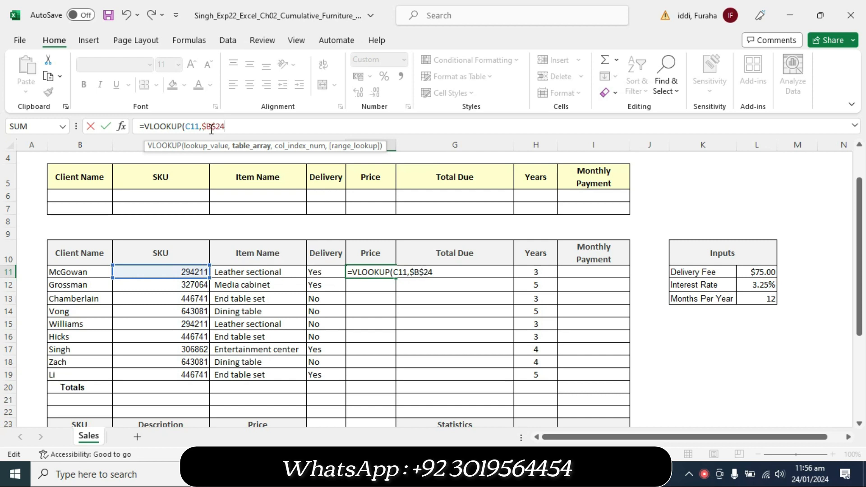
text(:D)
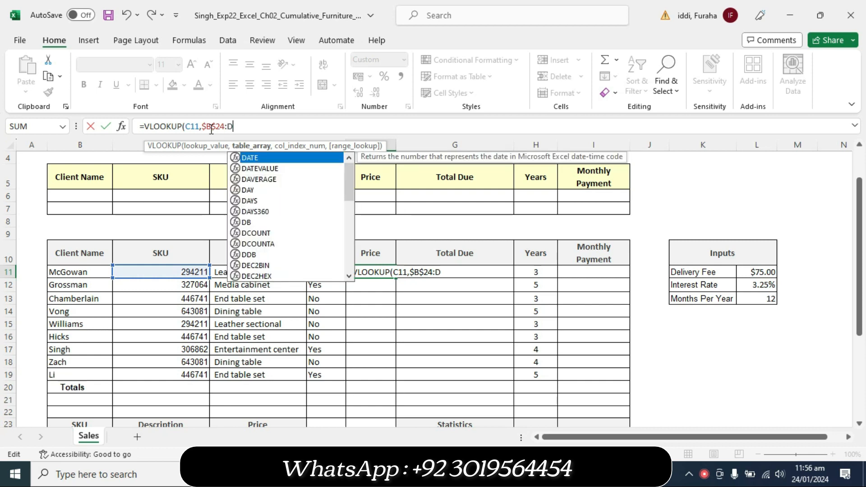
text(29)
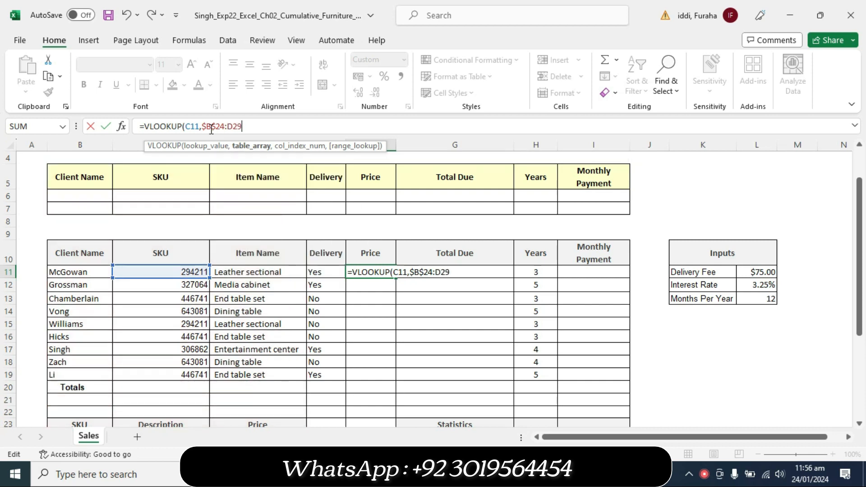
key(F4)
text(,)
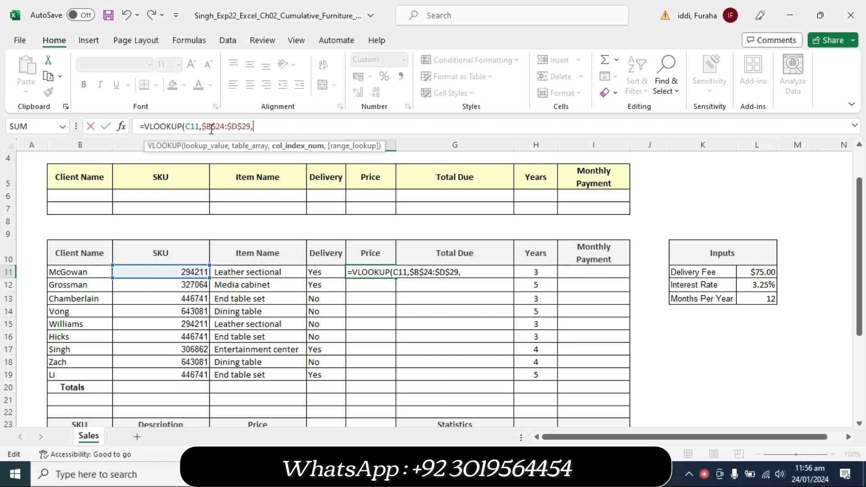
Step: Complete the F11 VLOOKUP with column index 3 and FALSE for an exact match, and reselect the cell
text(3,)
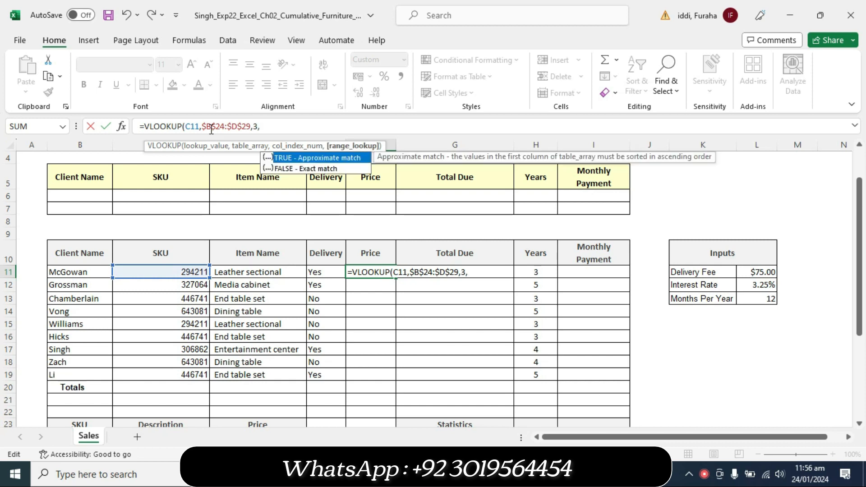
text(FALSE))
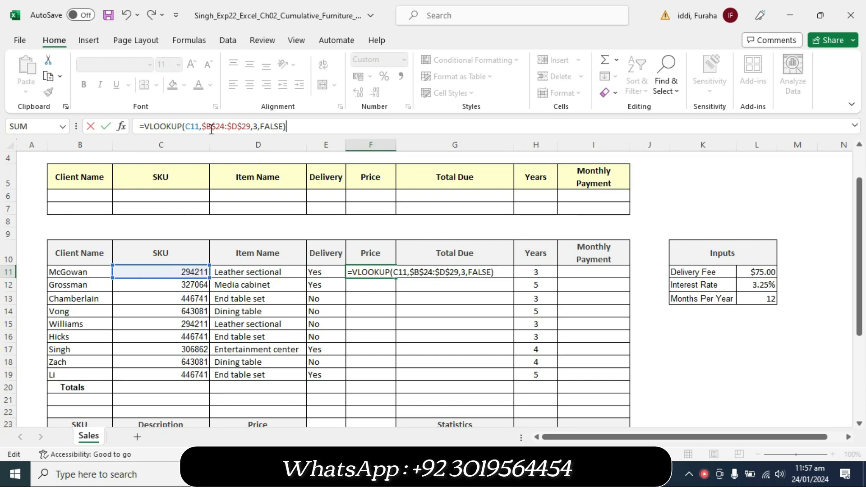
key(Return)
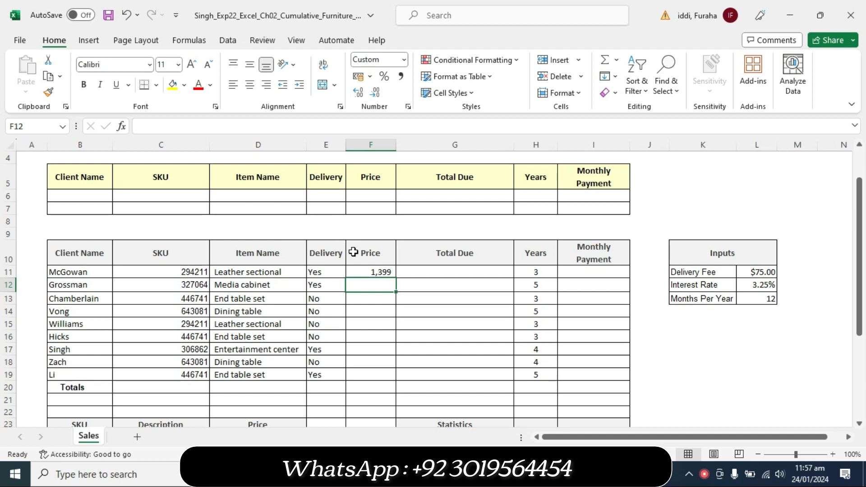
click(367, 273)
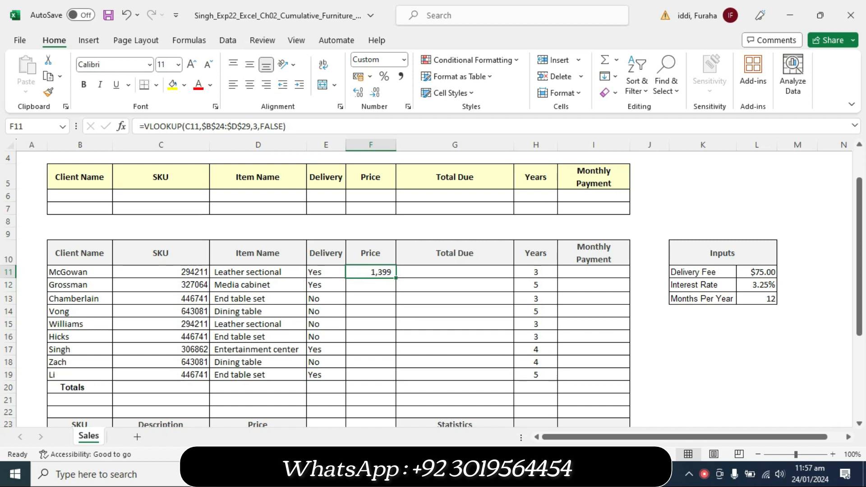
Step: Switch to the Word instructions and highlight the Step 5 sentence about copying F11 down through F19 in turquoise
key(alt+Tab)
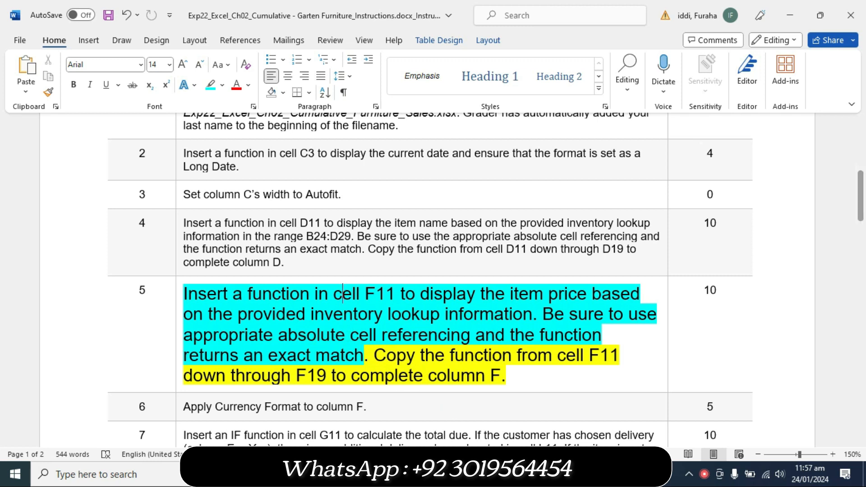
key(alt+Tab)
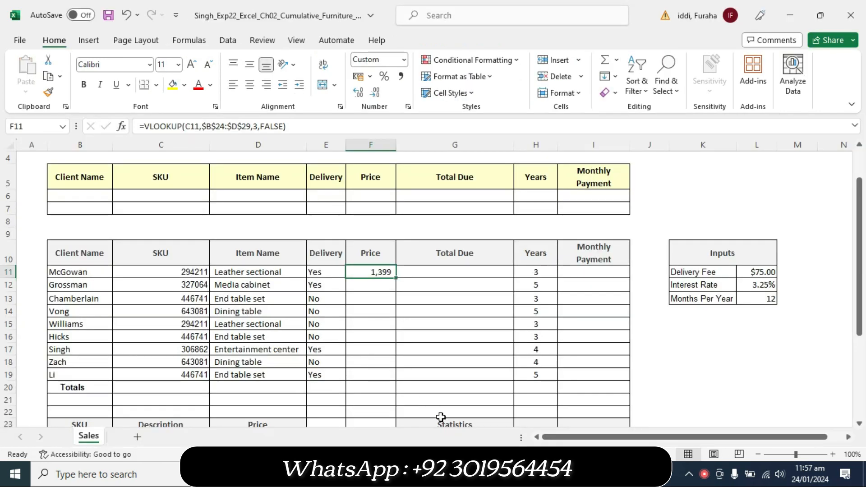
key(alt+Tab)
drag(366, 357, 502, 388)
click(555, 364)
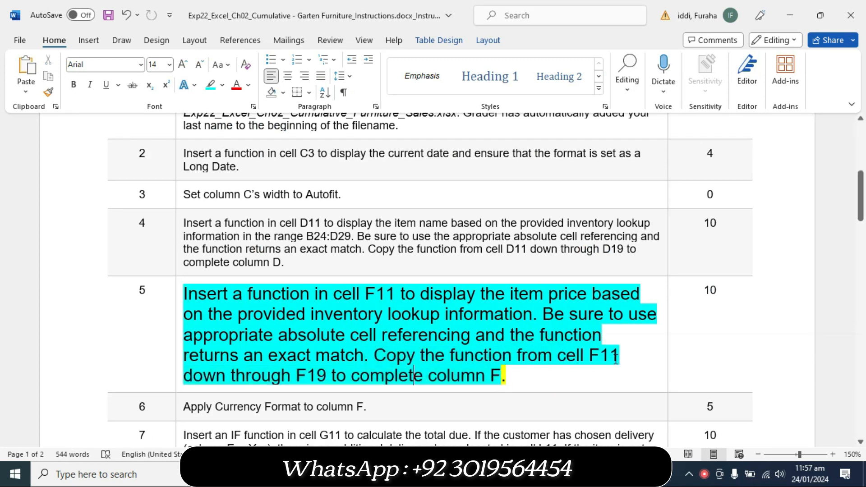
Step: Return to the Excel workbook and copy the VLOOKUP formula from F11 down through F19
key(alt+Tab)
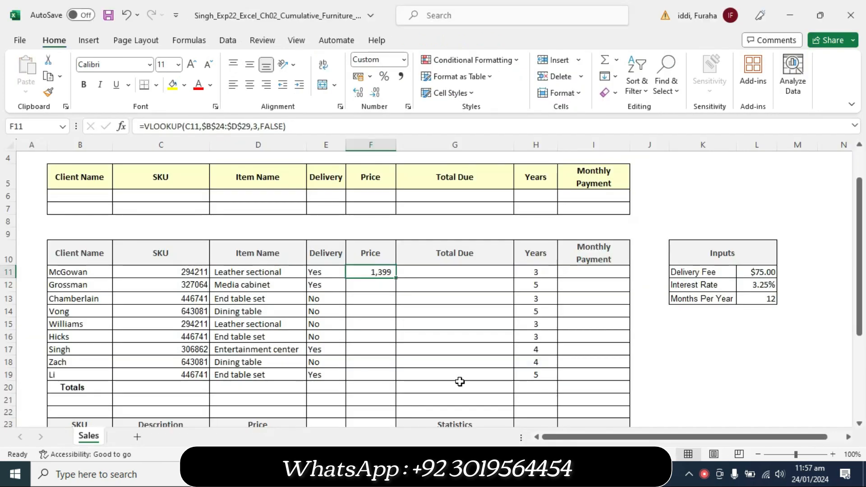
drag(397, 279, 399, 381)
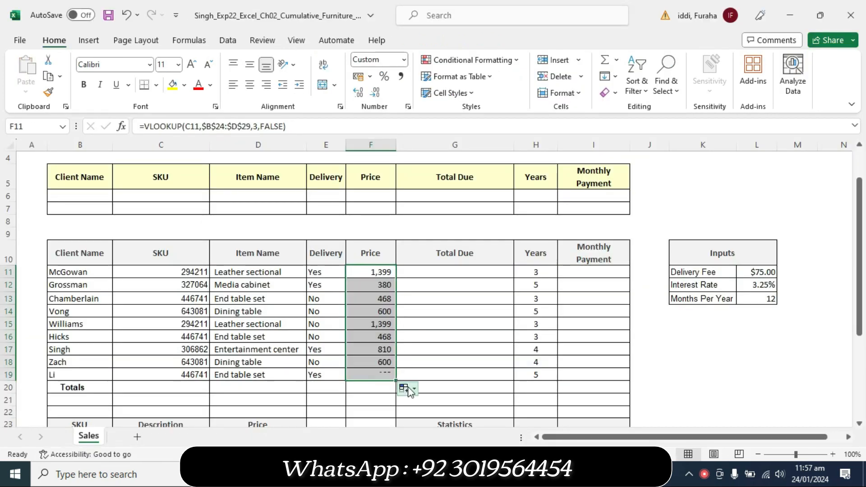
Step: Switch to the Word instructions, set the whole Step 5 text to font size 9 and remove its highlighting
key(alt+Tab)
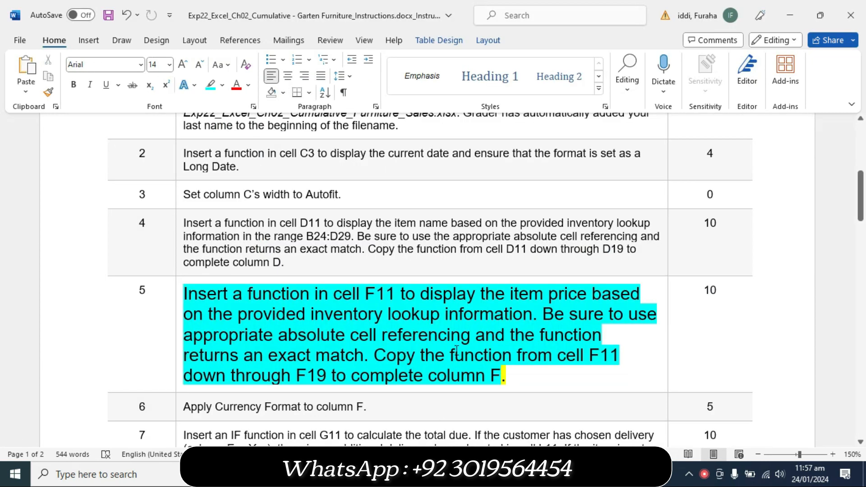
drag(525, 378, 179, 291)
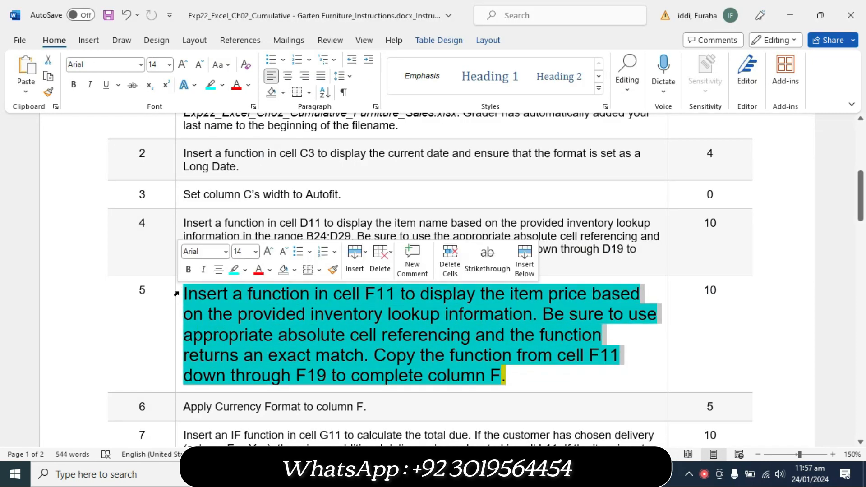
click(255, 251)
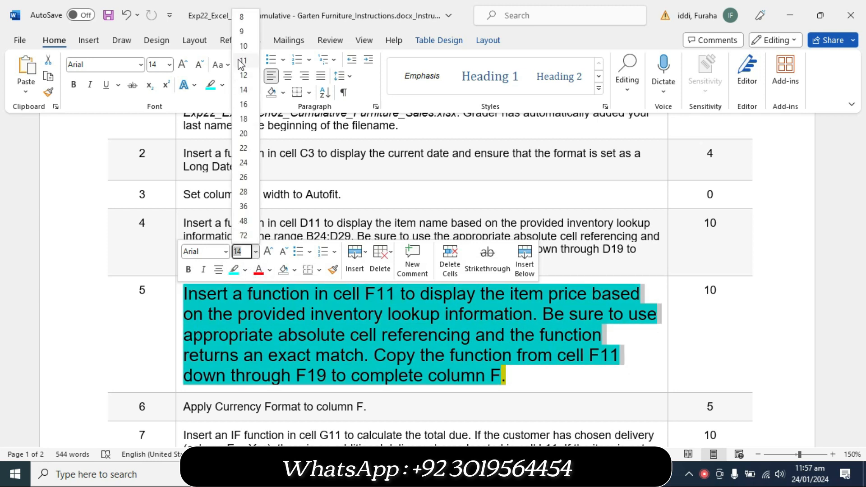
click(255, 31)
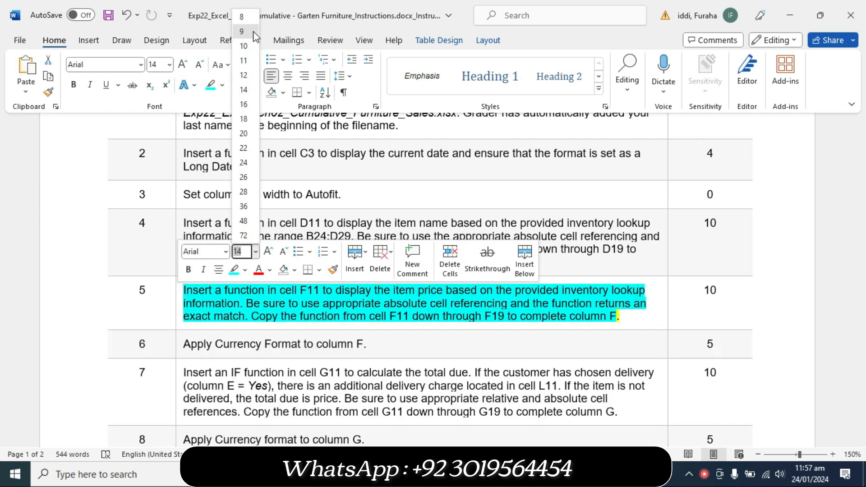
click(225, 87)
click(231, 187)
key(Left)
Step: Highlight the Step 6 instruction about applying Currency Format to column F in yellow
click(179, 347)
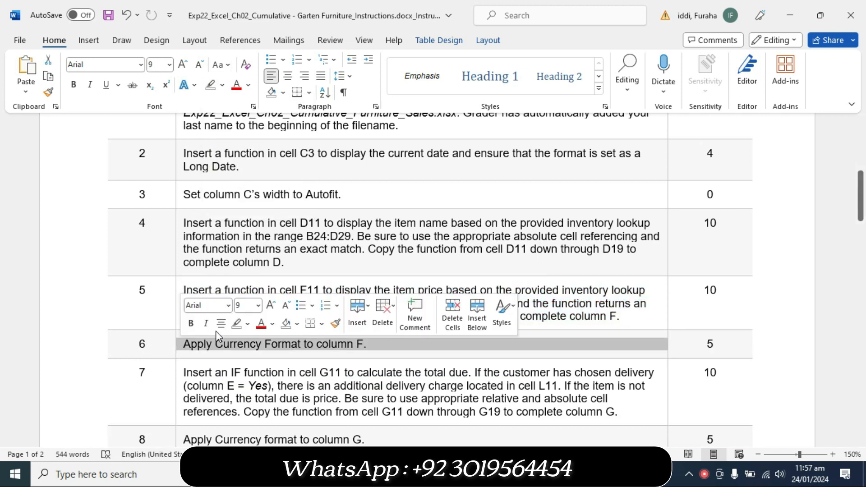
click(248, 324)
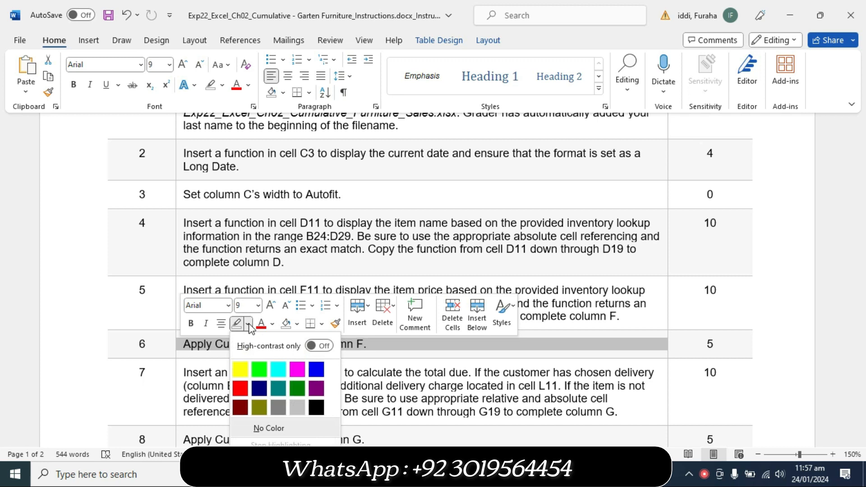
click(240, 370)
click(206, 345)
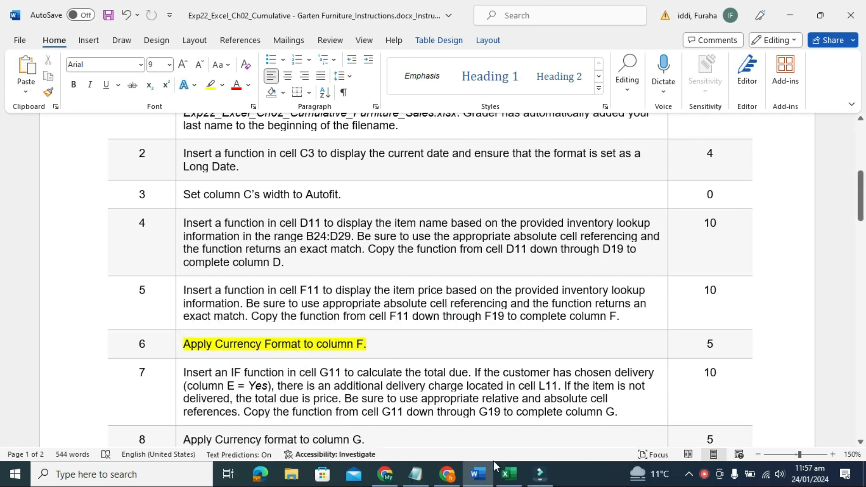
Step: Switch to the Excel workbook and format the prices in F11:F19 as Currency, with the $ English (United States) accounting symbol
mouse_move(509, 482)
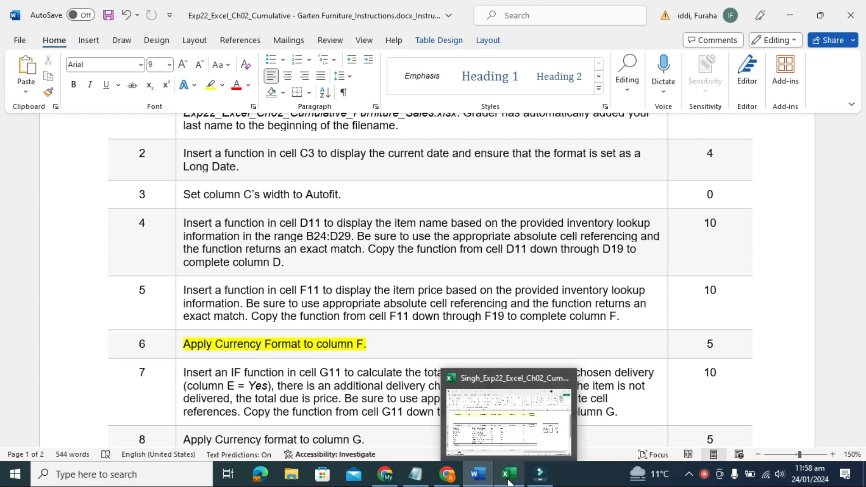
click(509, 481)
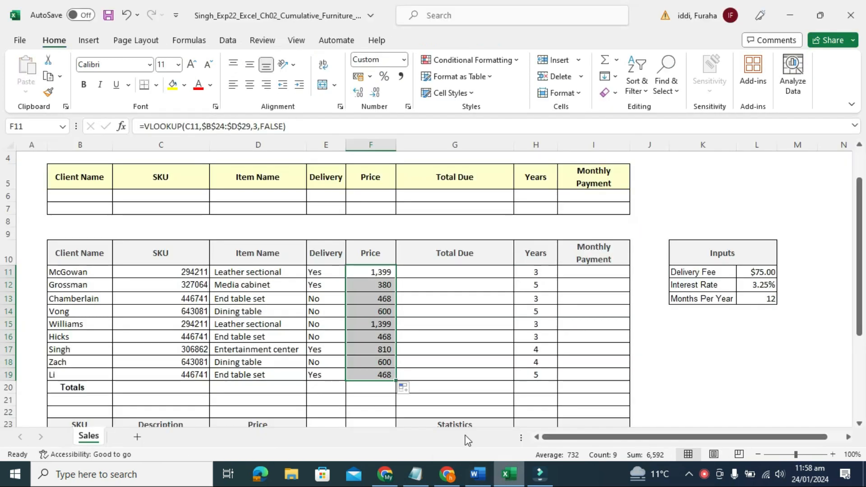
click(370, 77)
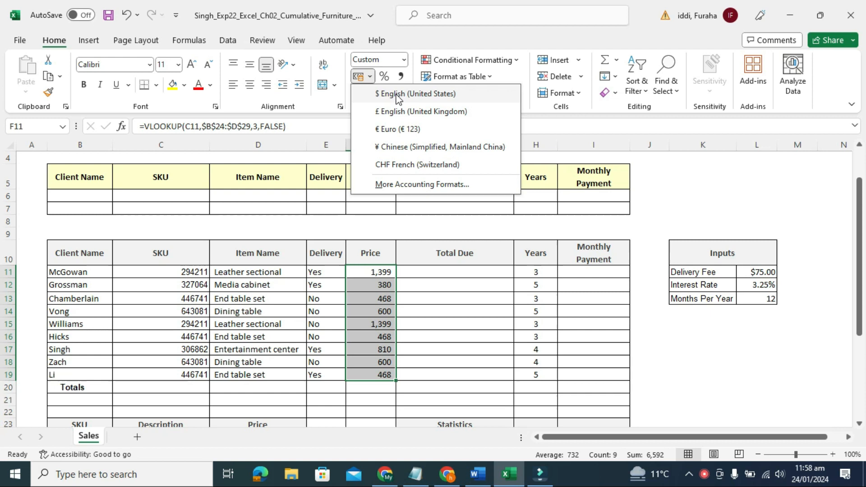
click(405, 61)
click(405, 60)
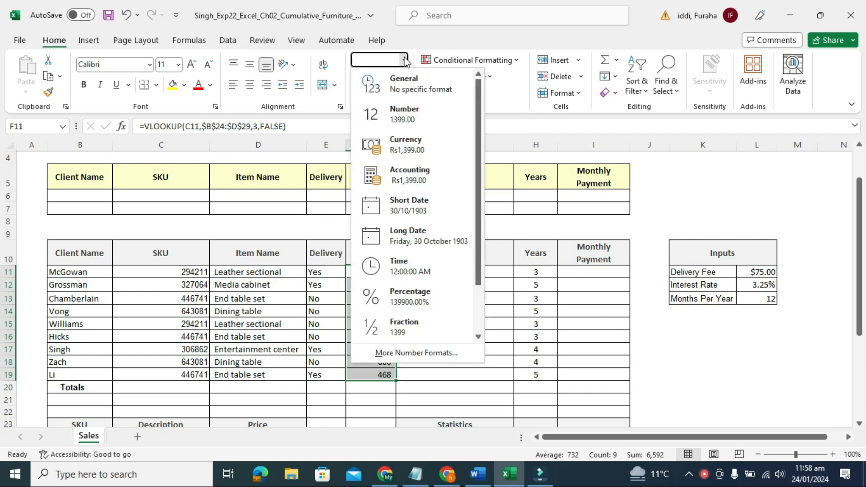
click(420, 145)
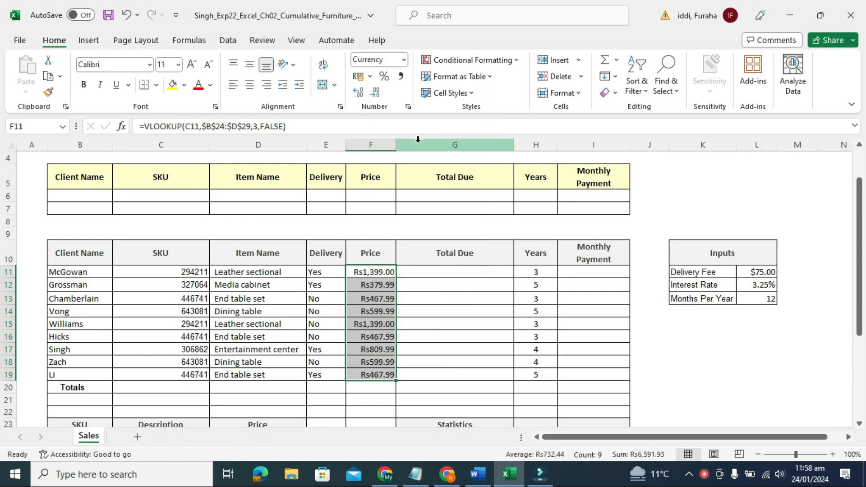
click(371, 78)
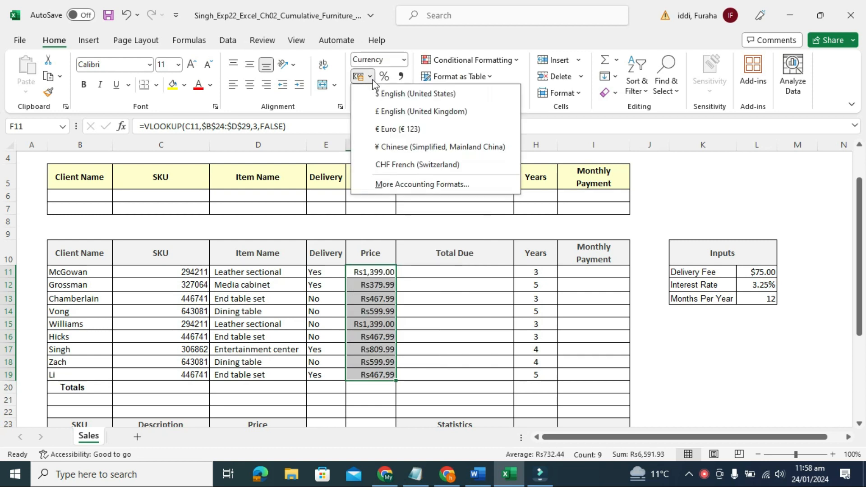
click(399, 95)
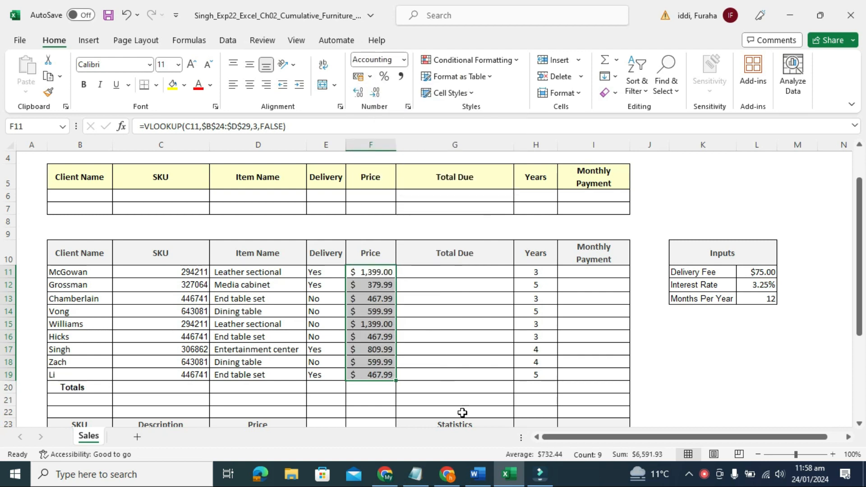
Step: Switch to the Word instructions and remove the yellow highlighting from the Step 6 text
mouse_move(476, 481)
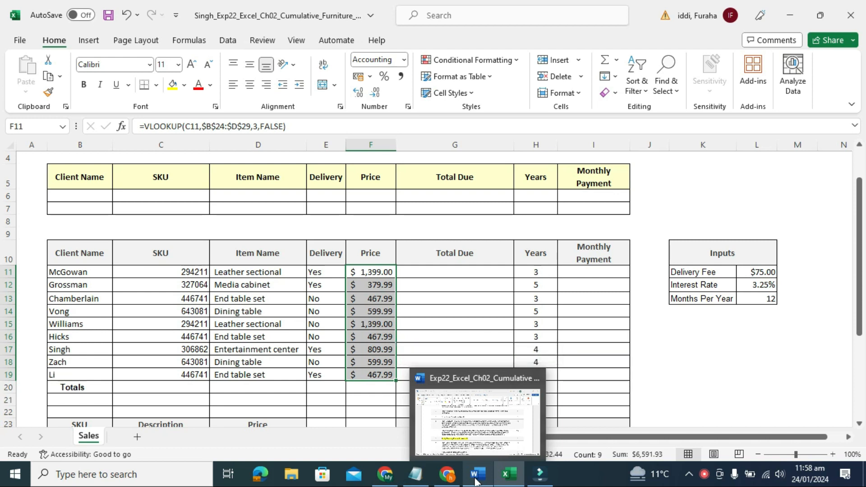
click(475, 480)
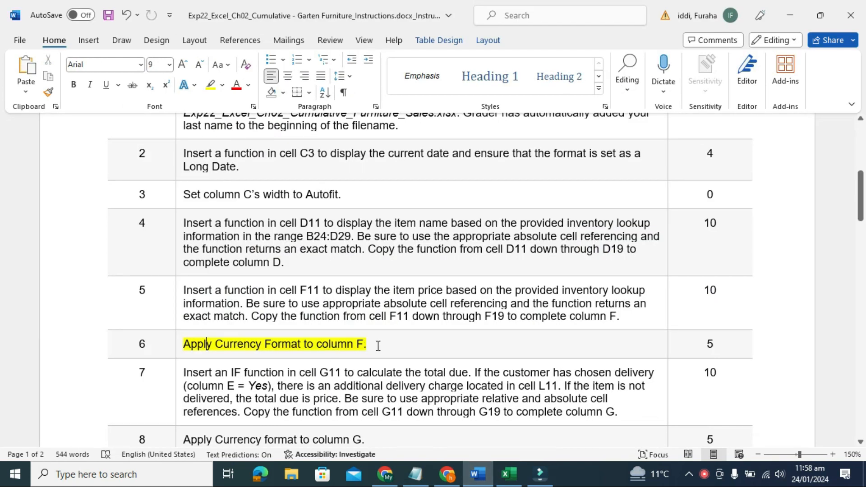
drag(379, 346, 195, 343)
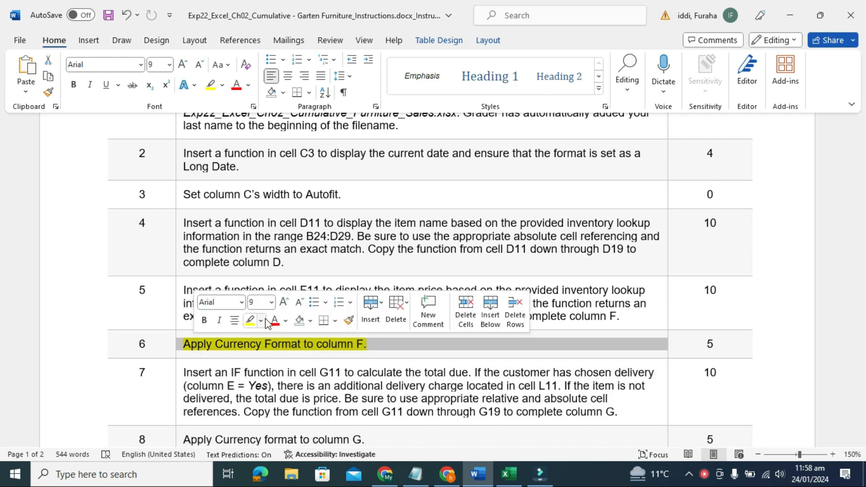
click(260, 320)
click(282, 425)
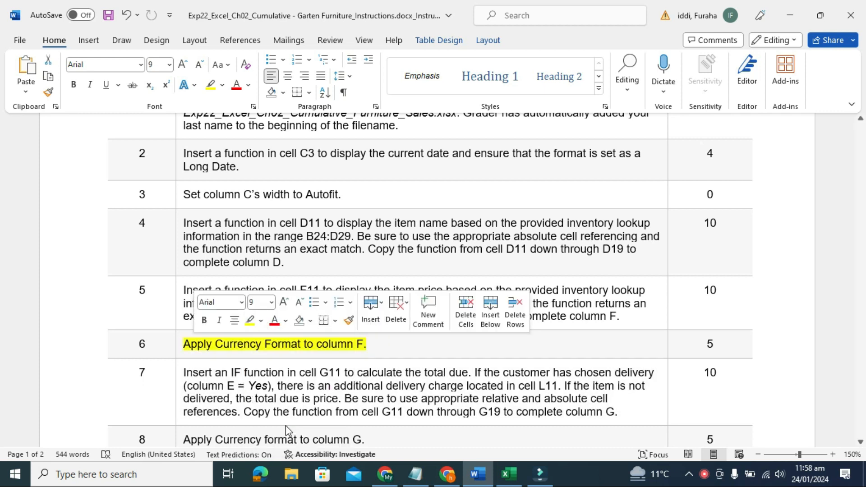
Step: Set the Step 7 instruction text to font size 14 and highlight it in yellow
drag(860, 203, 862, 216)
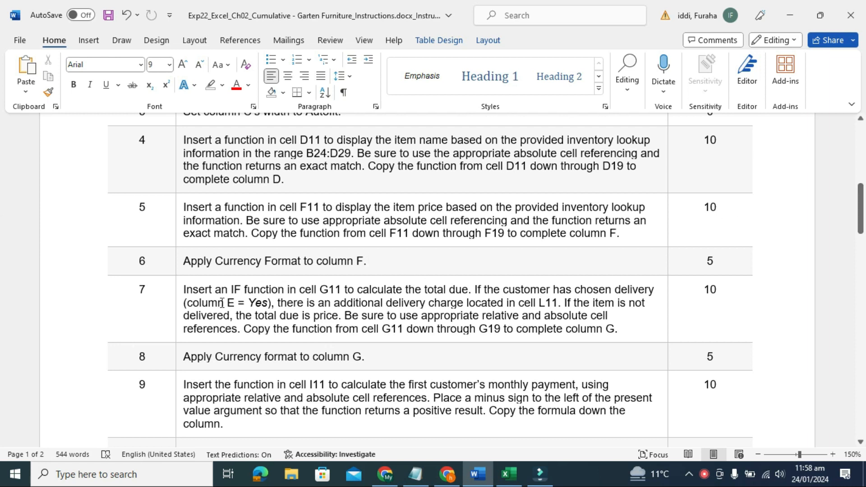
click(179, 337)
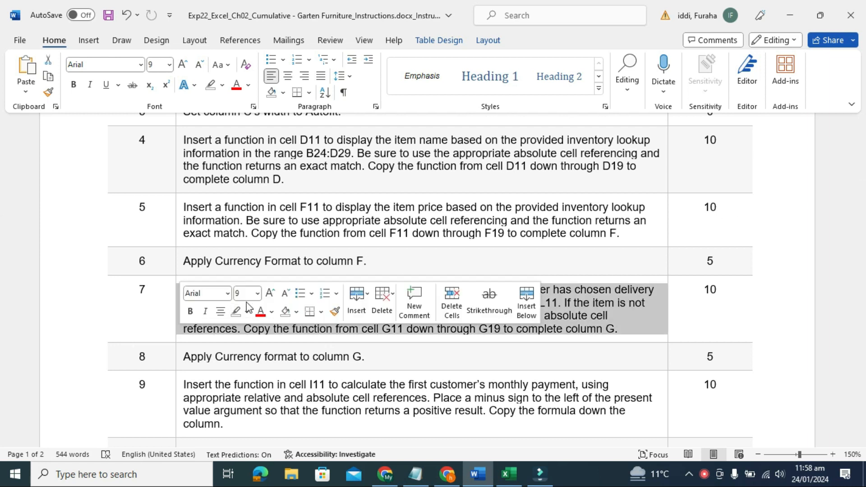
click(258, 294)
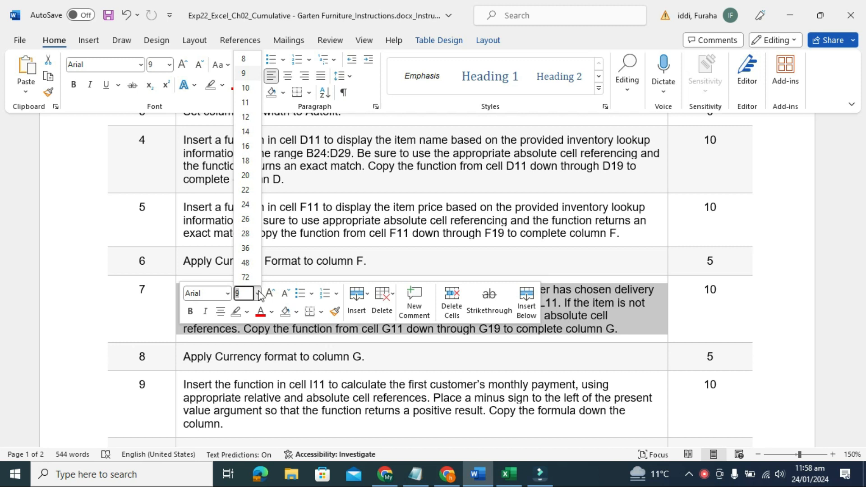
click(248, 133)
click(222, 85)
click(215, 130)
click(251, 261)
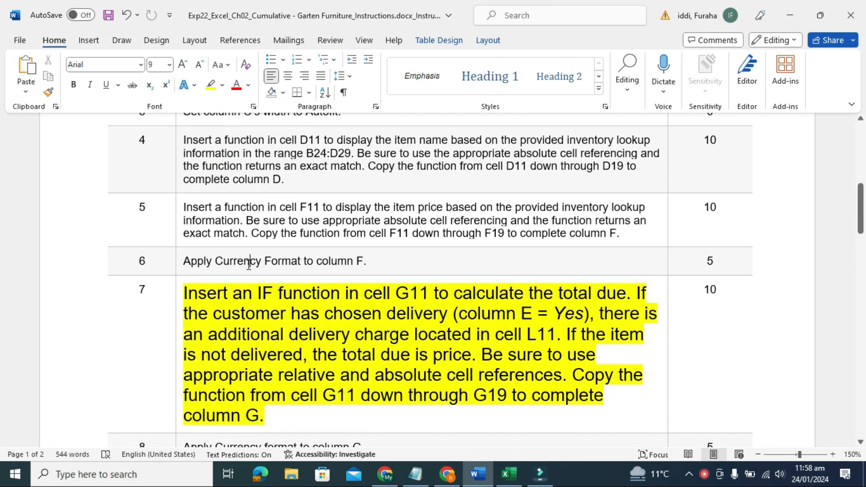
Step: Highlight the Step 7 text from "Insert an IF function" through "absolute cell references" in turquoise
drag(184, 294, 546, 376)
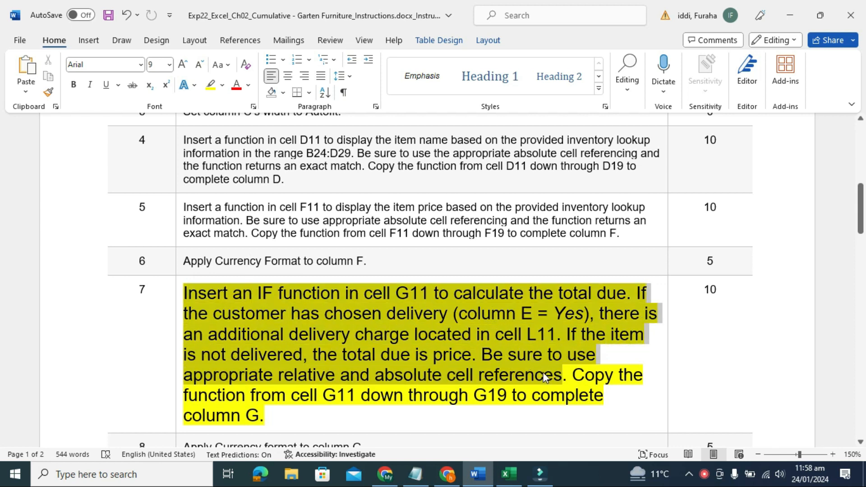
click(593, 351)
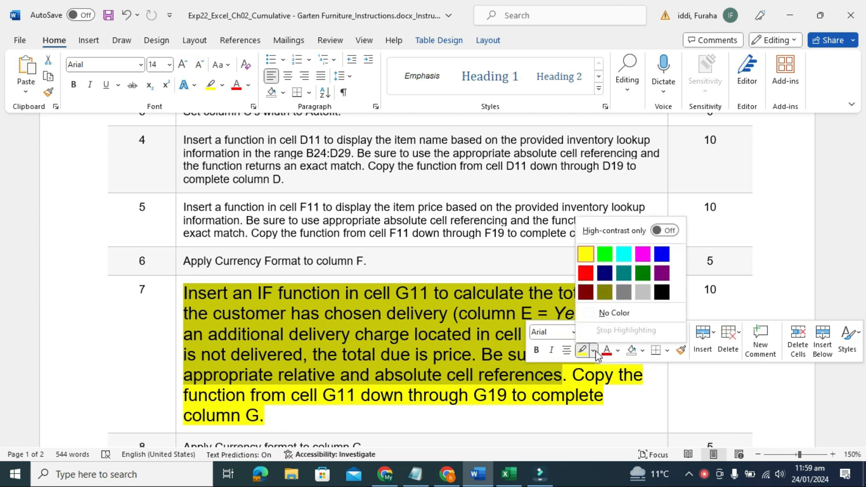
click(624, 254)
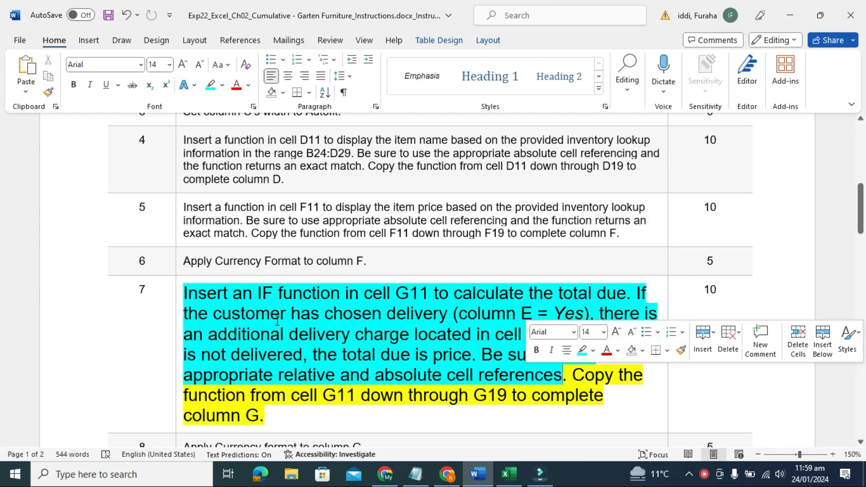
click(248, 301)
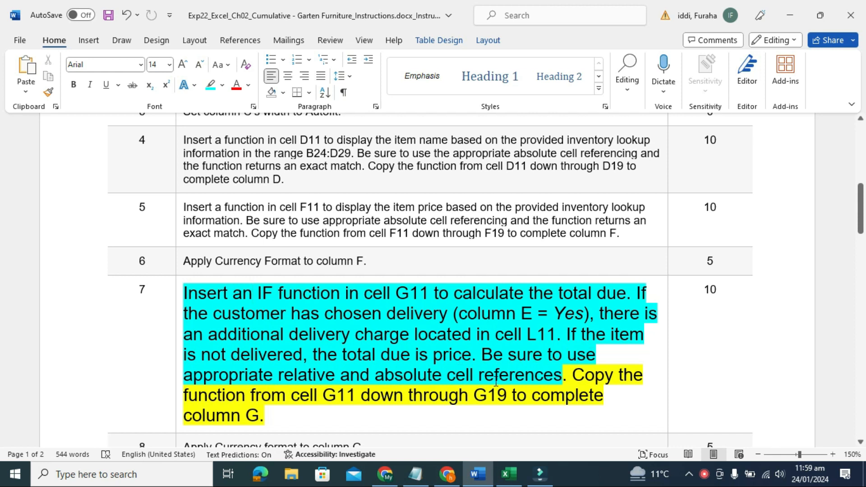
Step: Select cell G11 in the Excel workbook and check it against the "IF function in cell G11" wording in the Word instructions
click(509, 473)
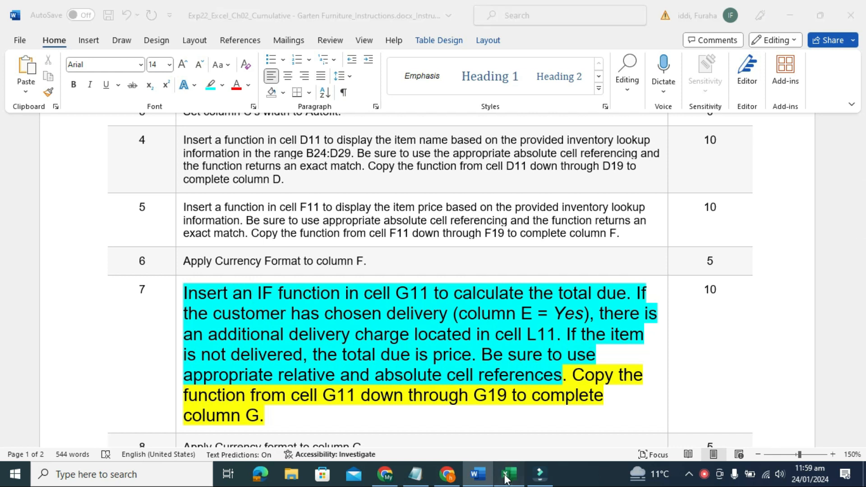
click(449, 270)
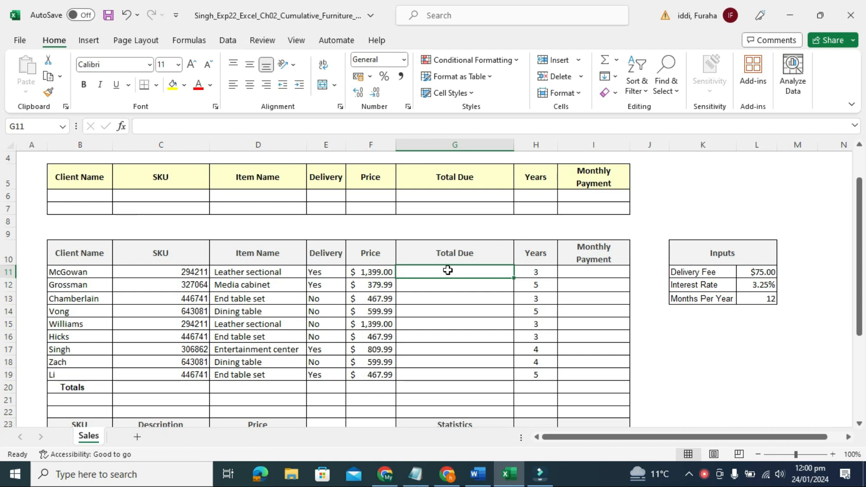
click(477, 474)
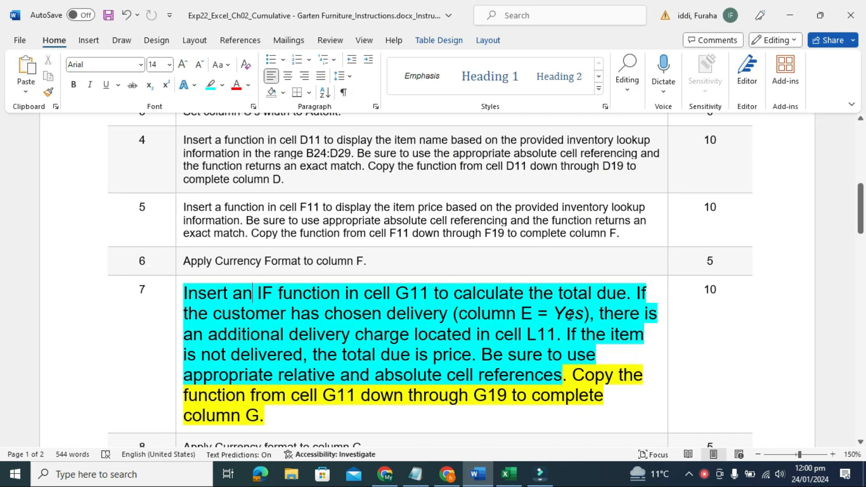
drag(389, 295, 428, 295)
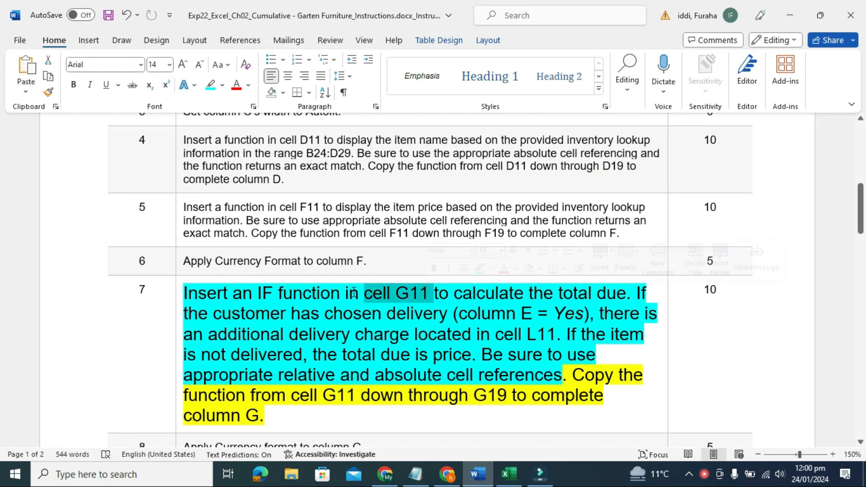
drag(261, 296, 408, 282)
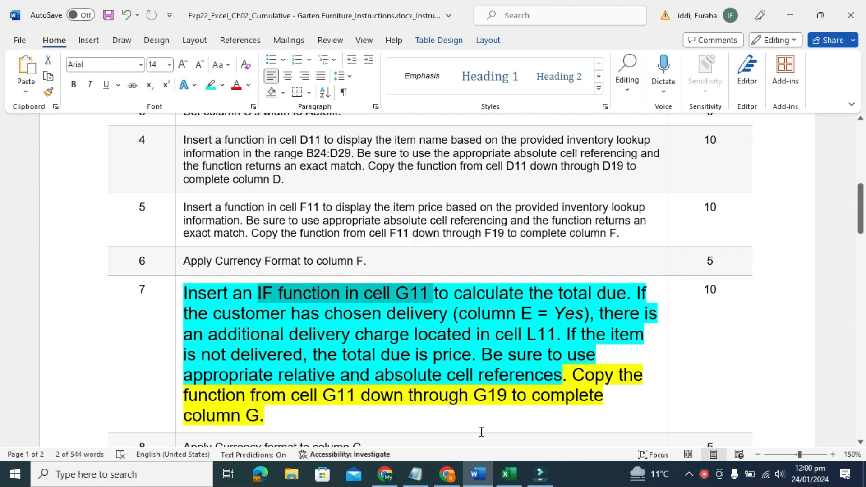
click(502, 482)
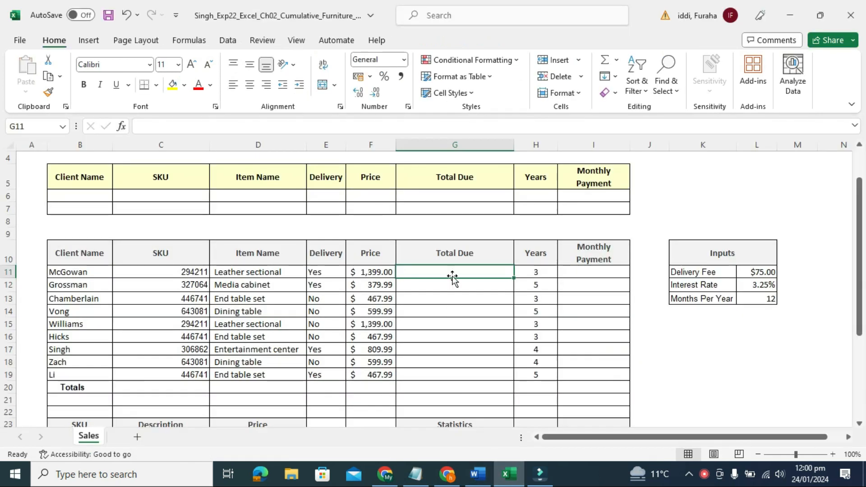
click(471, 479)
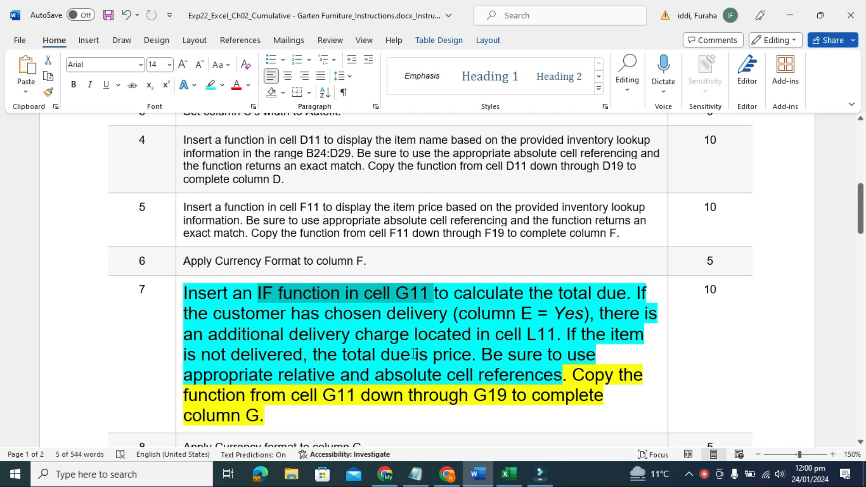
Step: Switch to the Excel workbook and begin an IF function in cell G11 with the logical test E11="Yes"
click(507, 476)
text(=)
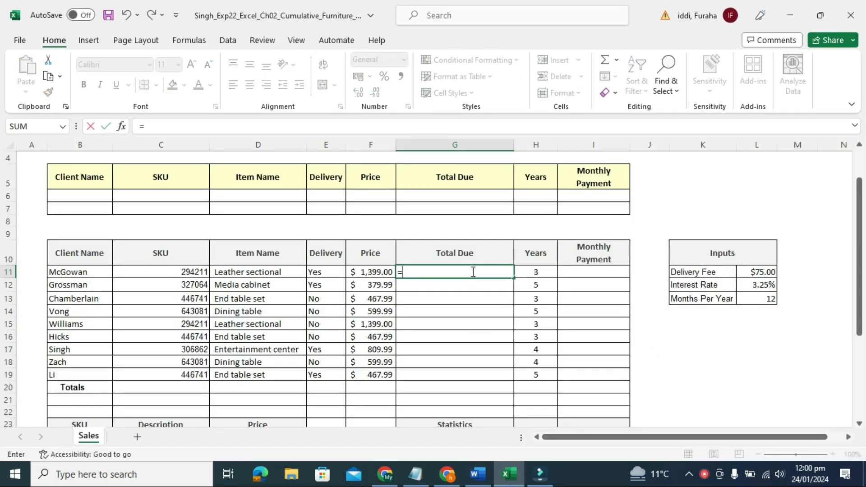
text(if)
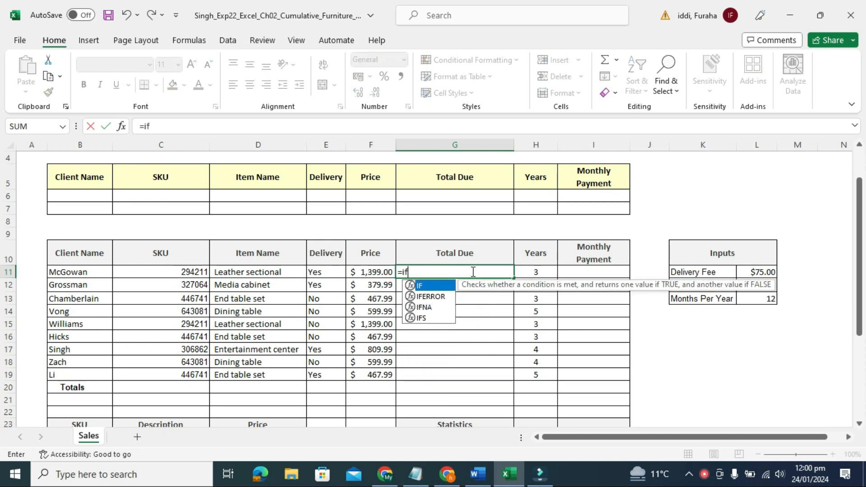
double_click(424, 286)
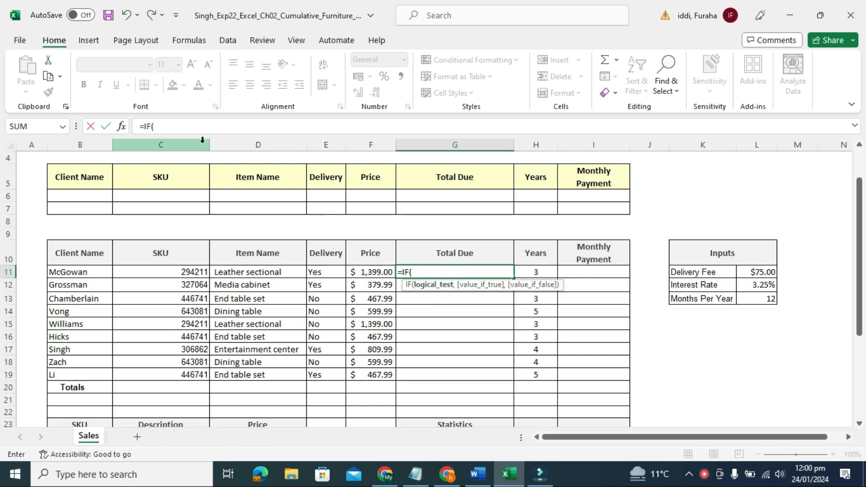
click(191, 128)
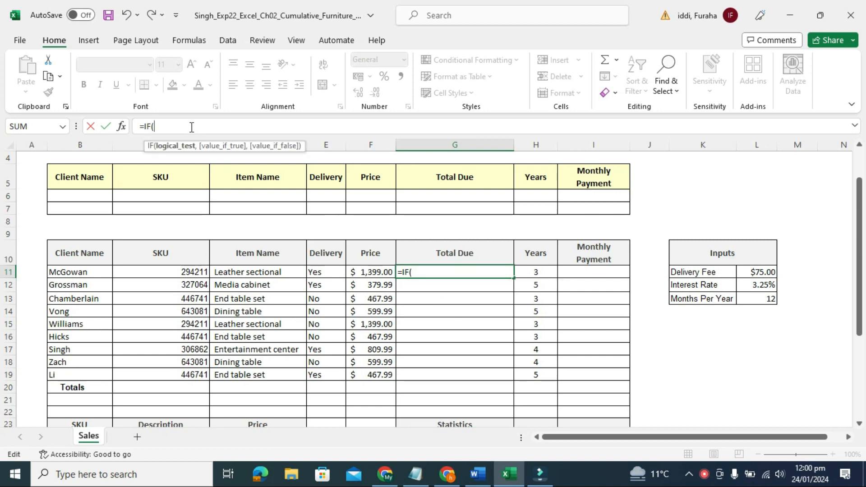
text(E11=)
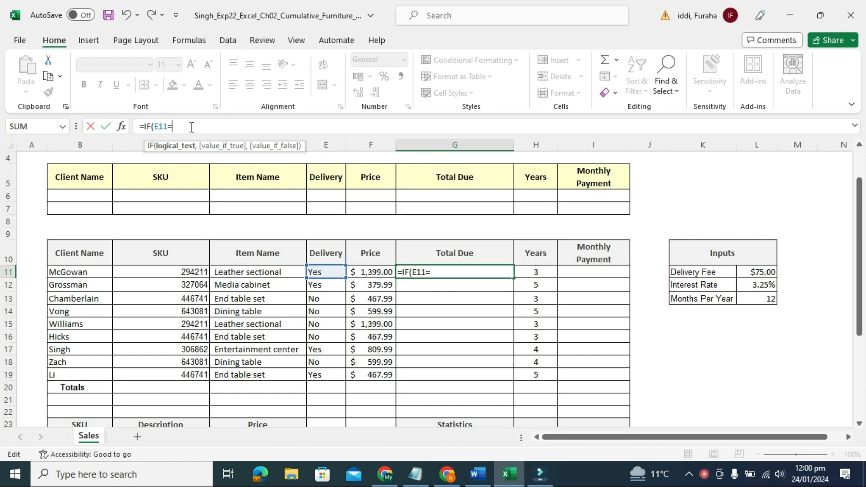
text("Yes",)
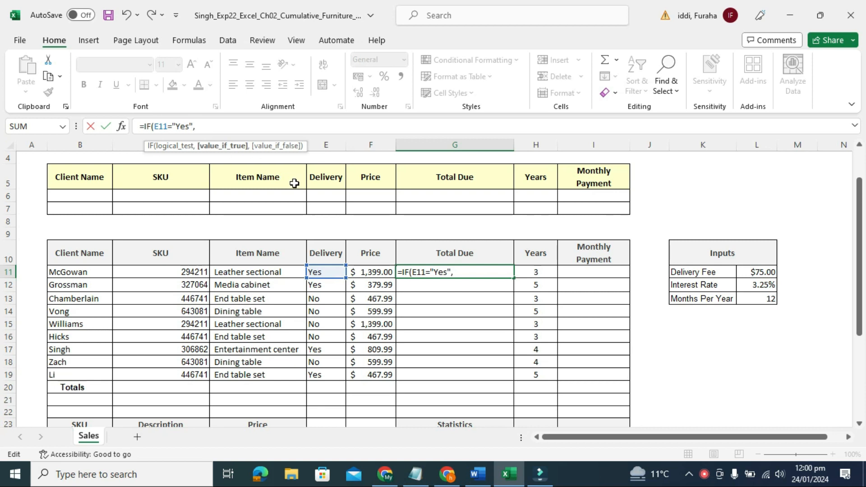
Step: Complete the G11 IF function with $L$11+F11 if true and F11 if false, and copy it down through G19
text(L)
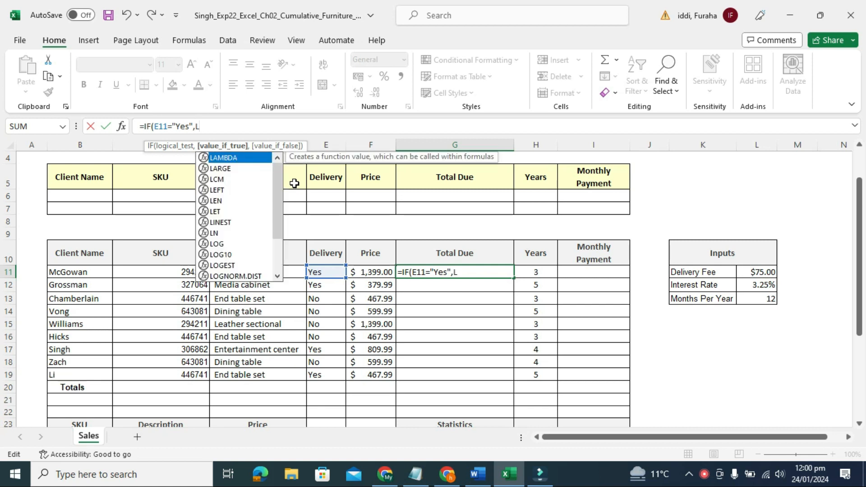
text(11)
key(F4)
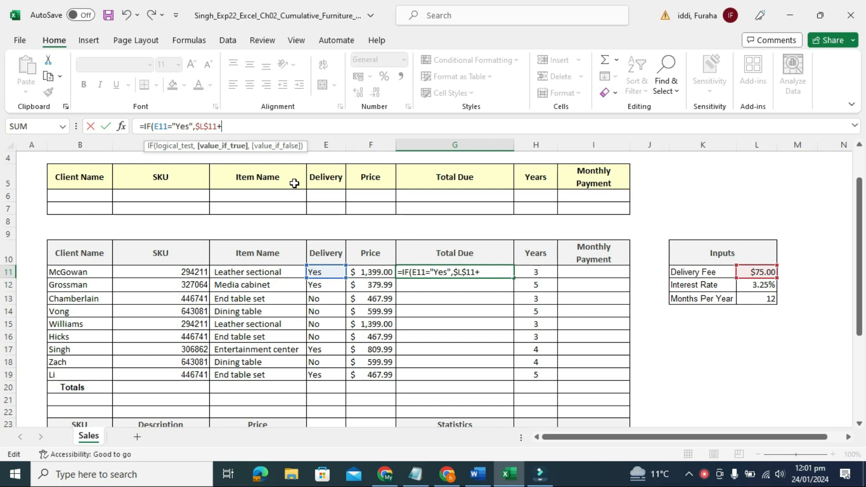
text(F11)
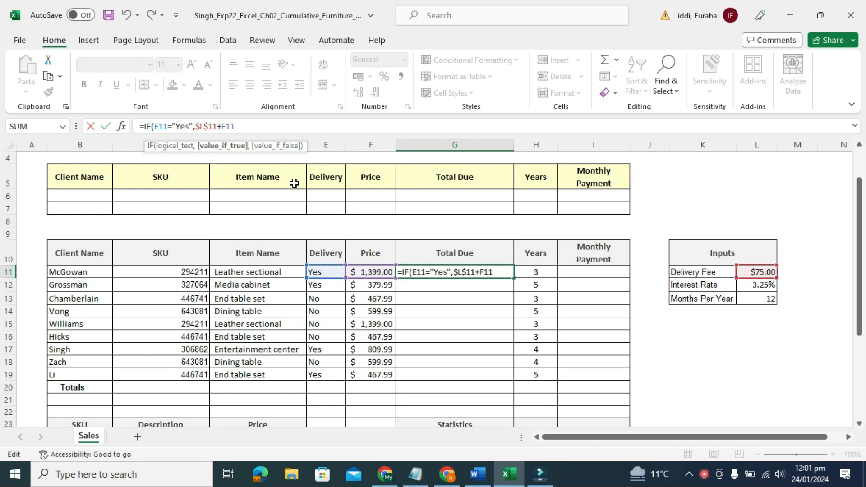
text(,)
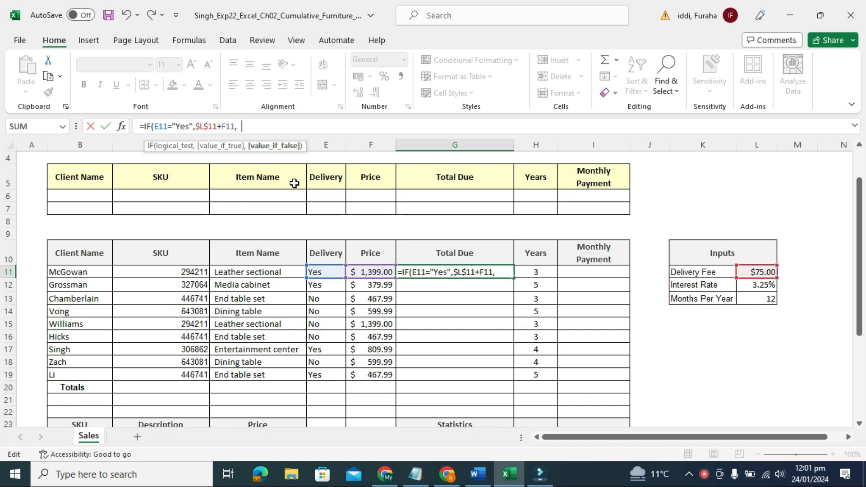
text(F11)
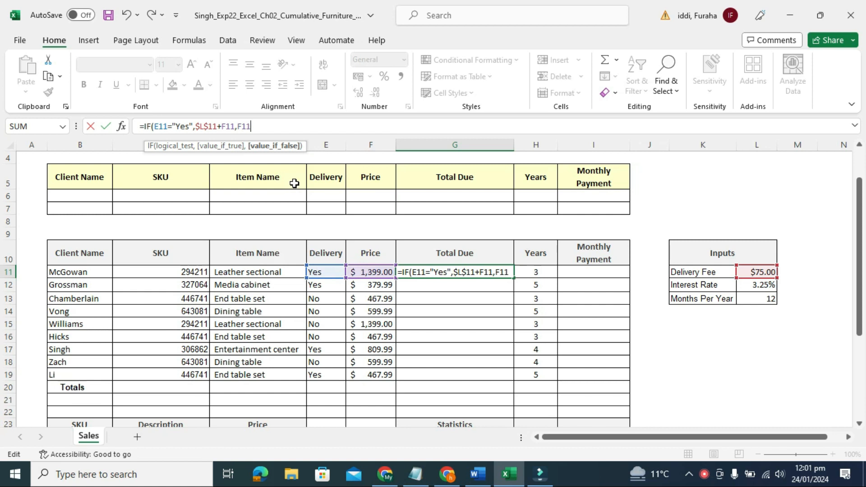
text())
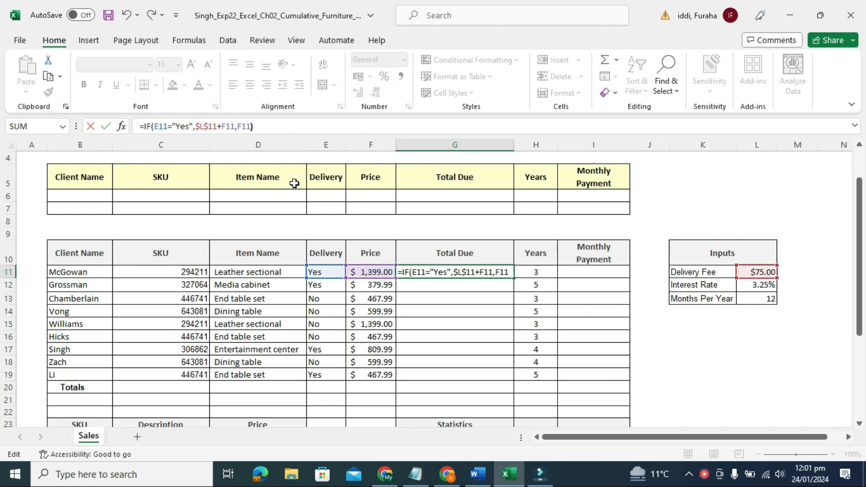
key(Return)
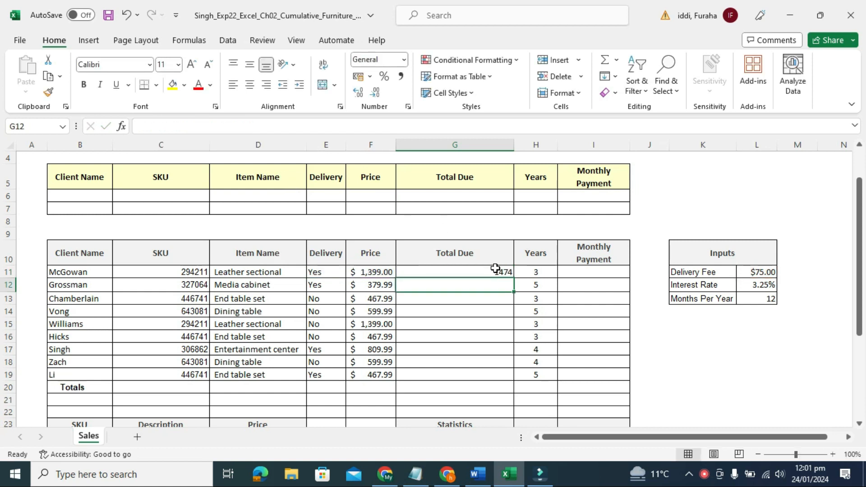
click(475, 267)
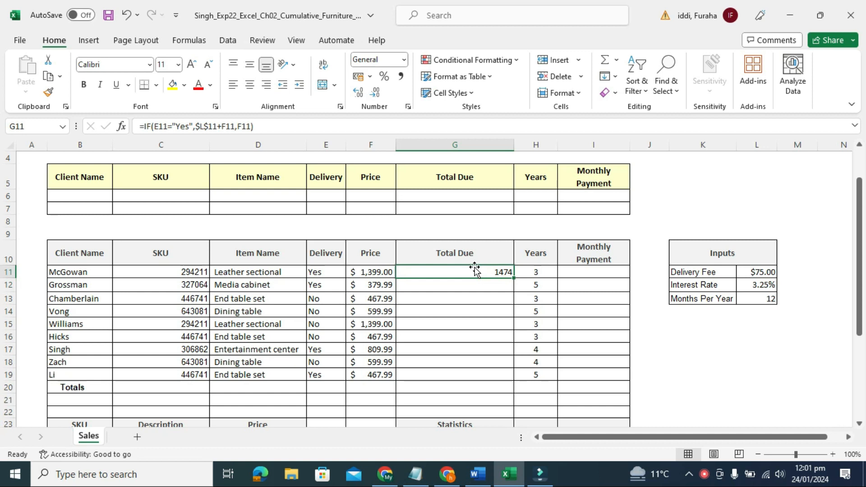
drag(515, 277, 508, 380)
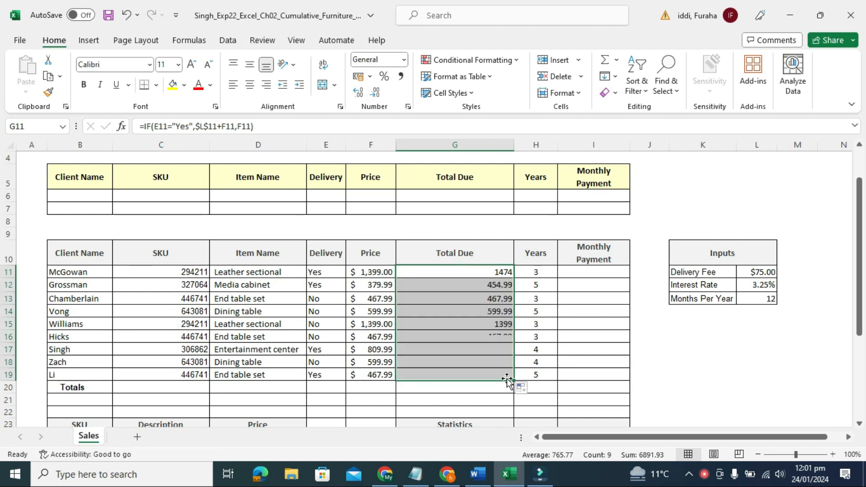
Step: Switch to the Word instructions and highlight "through G19 to complete column G." in Step 7 in turquoise
click(478, 473)
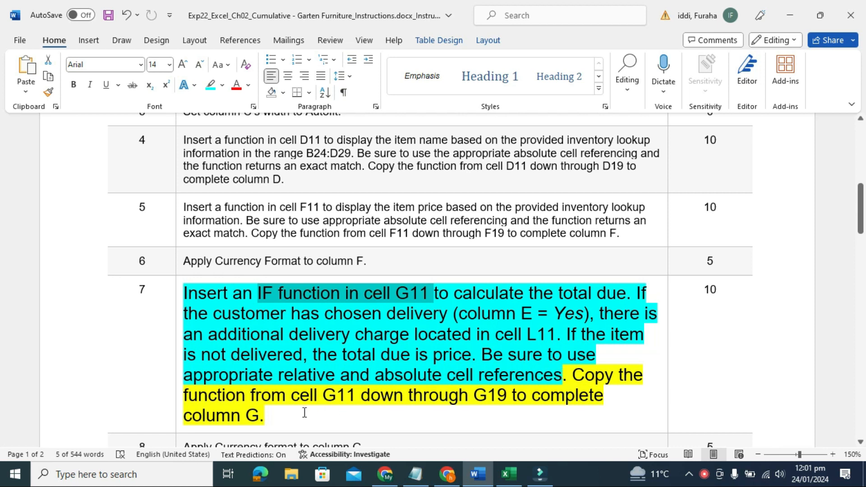
drag(469, 396, 561, 422)
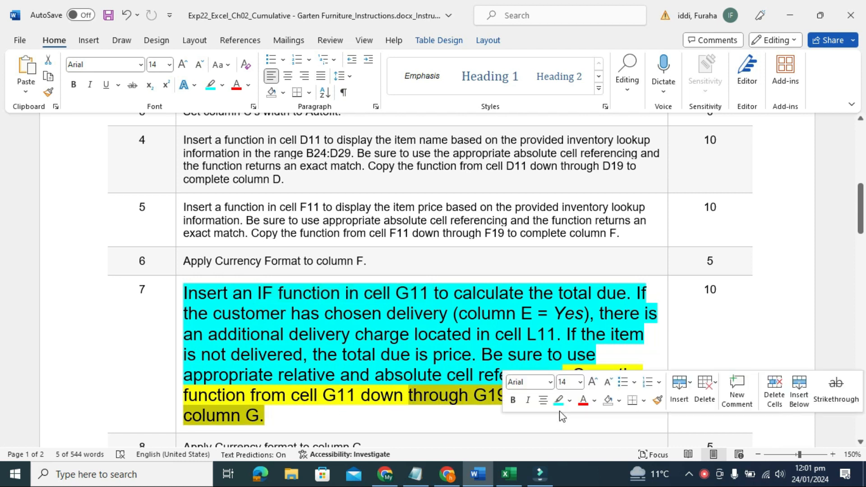
click(558, 400)
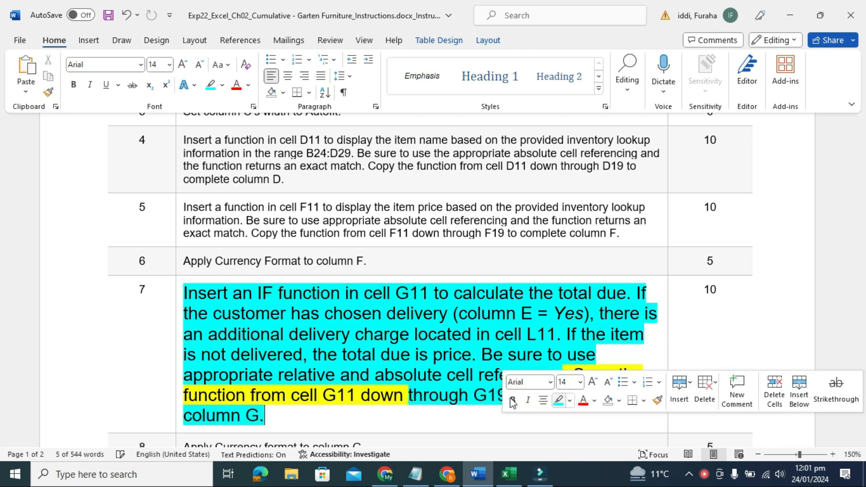
Step: Select "absolute cell references" in the Step 7 text and check it against the column G formula in the Excel workbook
click(452, 402)
drag(386, 379, 562, 376)
click(509, 475)
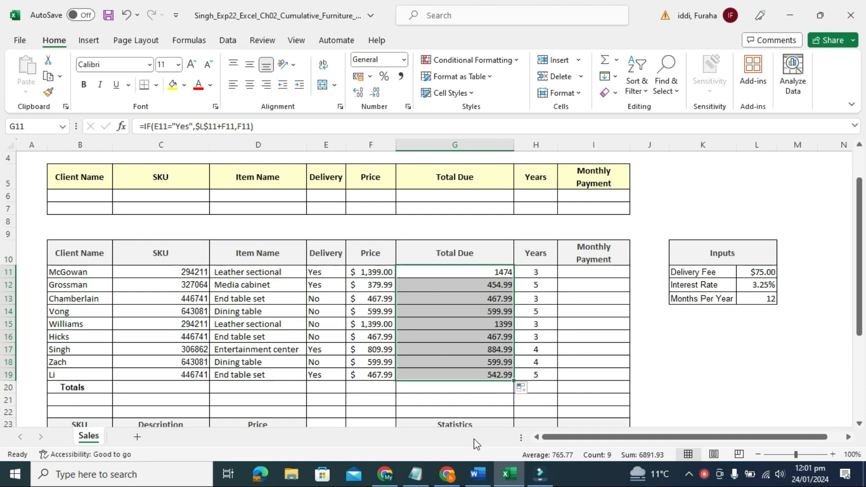
Step: Return to the Word instructions, remove the highlighting from the Step 7 text and set its font size to 9
click(478, 474)
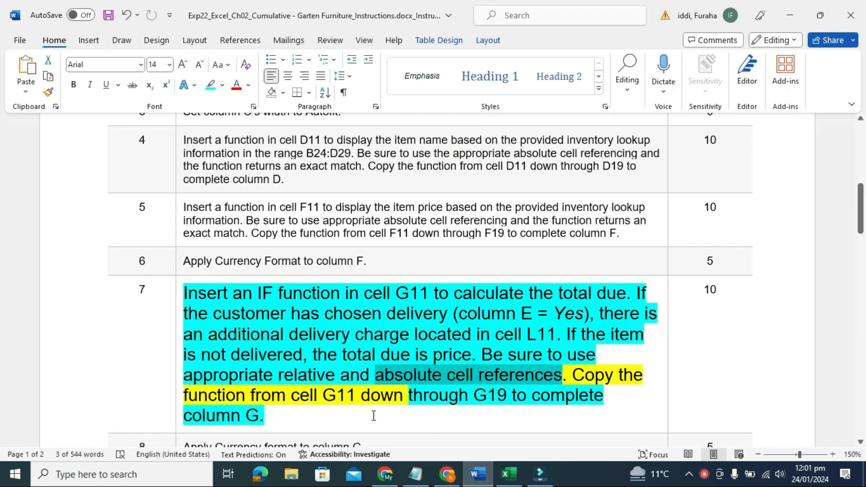
drag(265, 416, 184, 291)
click(256, 263)
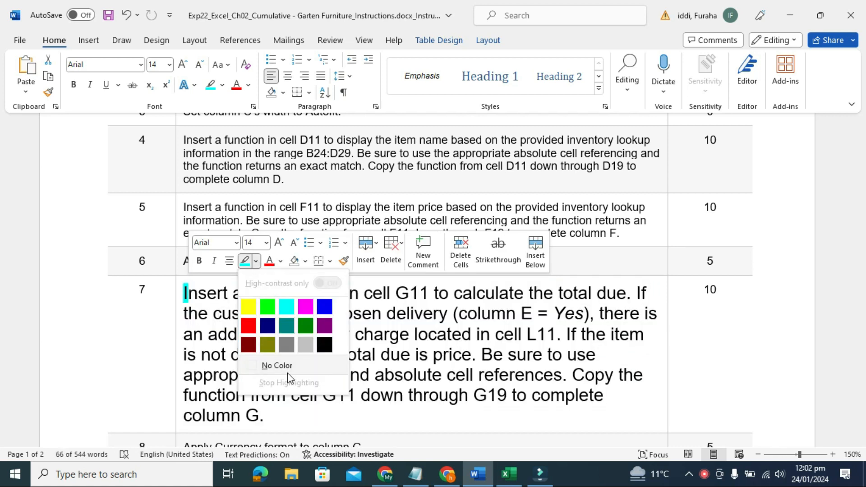
click(288, 362)
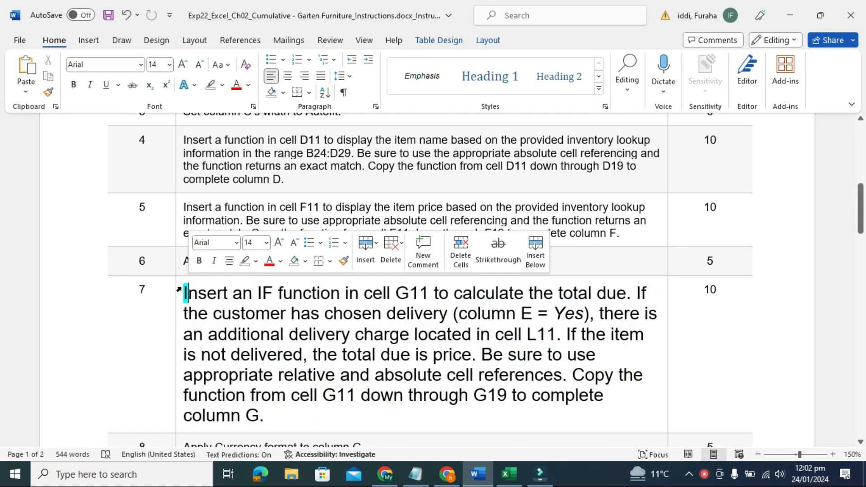
click(178, 289)
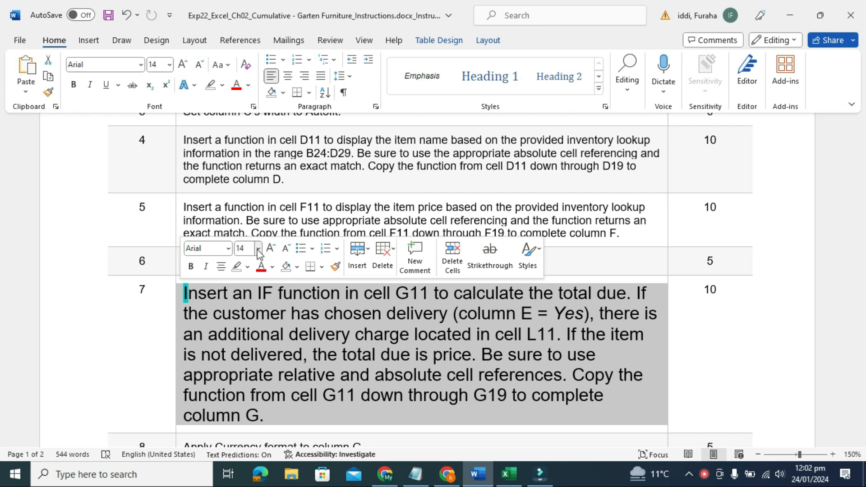
click(259, 252)
click(247, 30)
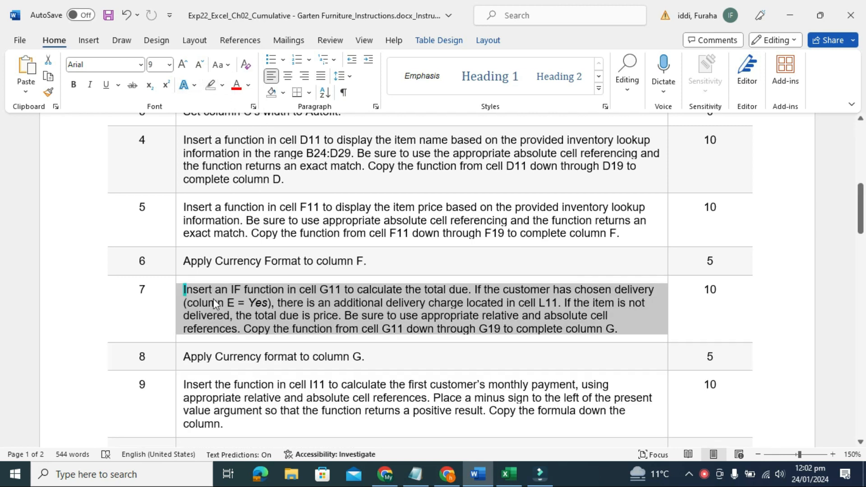
Step: Highlight the Step 8 text "Apply Currency format to column G." in yellow
click(175, 357)
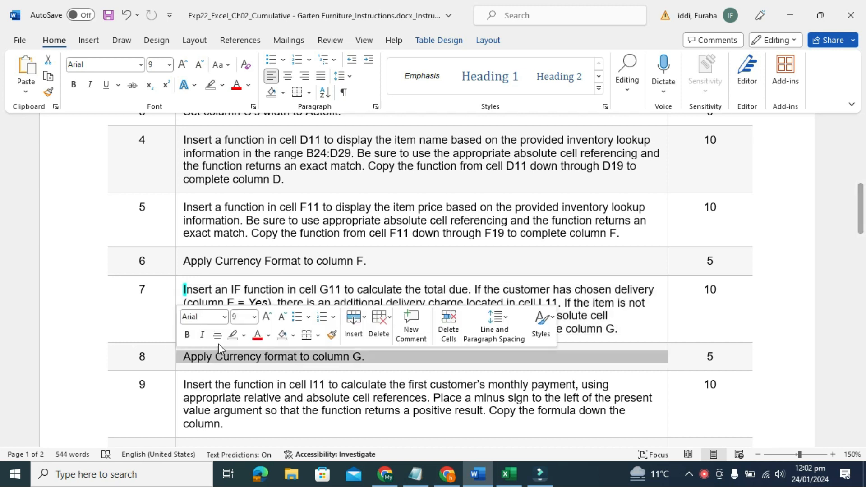
click(243, 335)
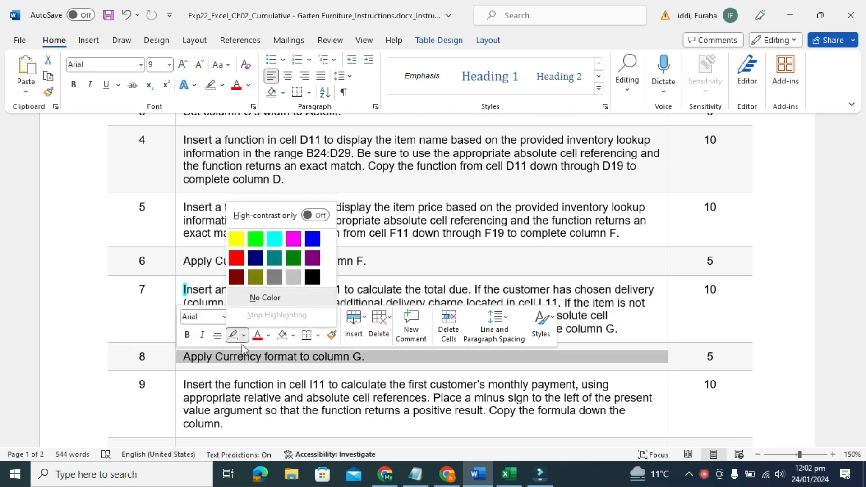
click(237, 239)
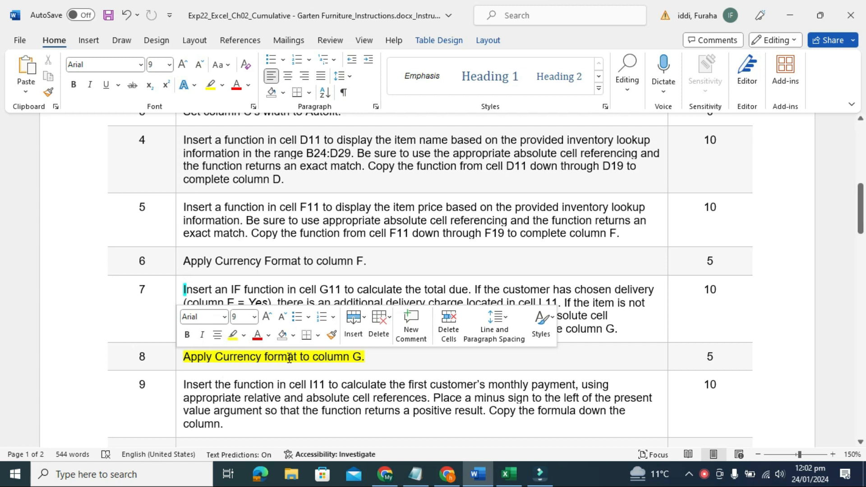
Step: Switch to the Excel workbook and apply the $ English (United States) accounting format to G11:G19
click(508, 474)
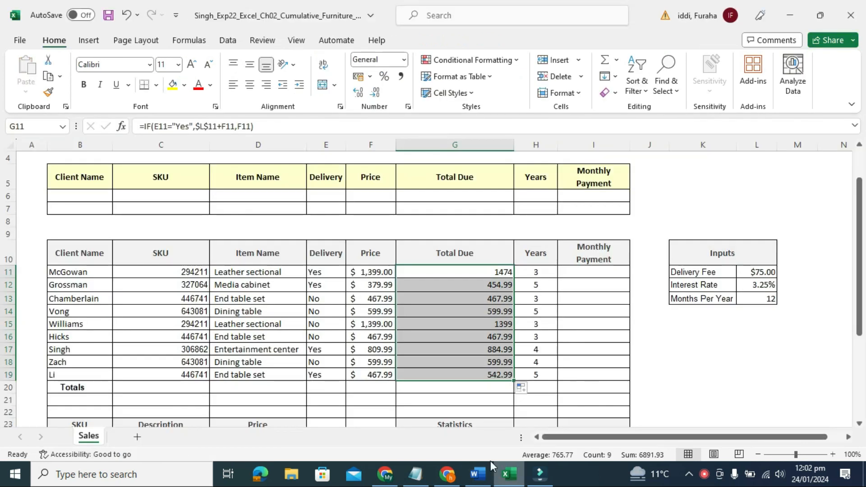
click(371, 76)
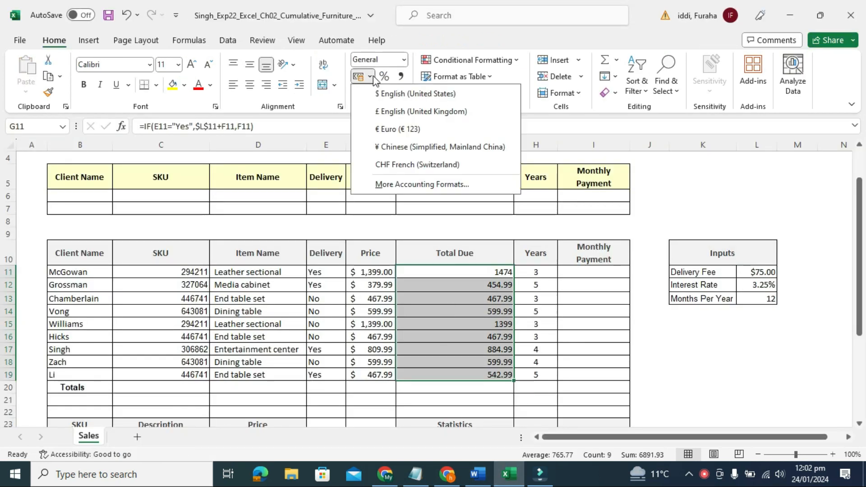
click(377, 94)
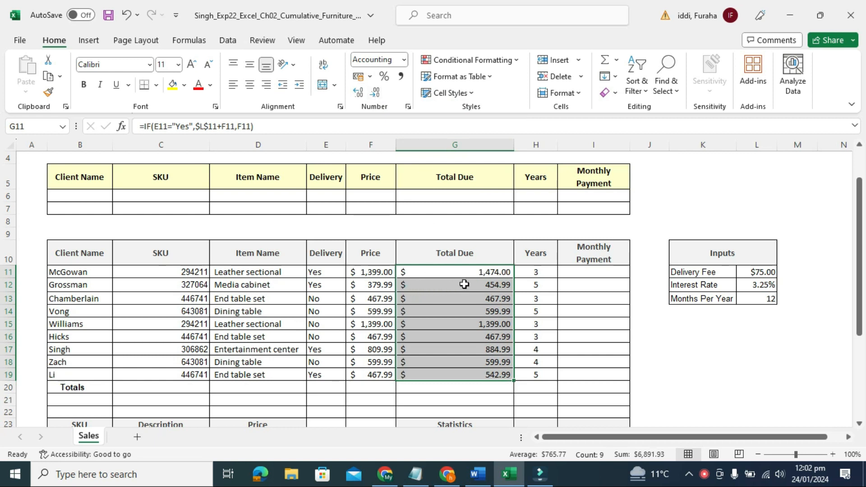
Step: Try the Currency number format on G11:G19 and restore the $ English (United States) accounting format
click(405, 63)
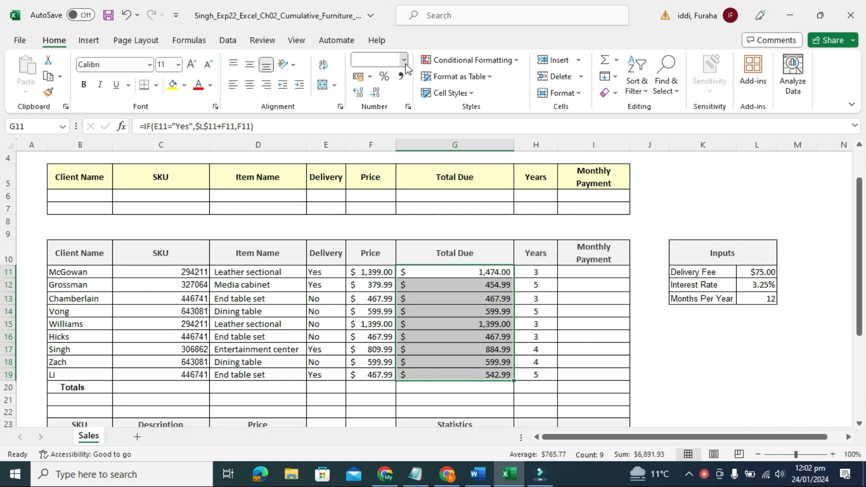
click(415, 151)
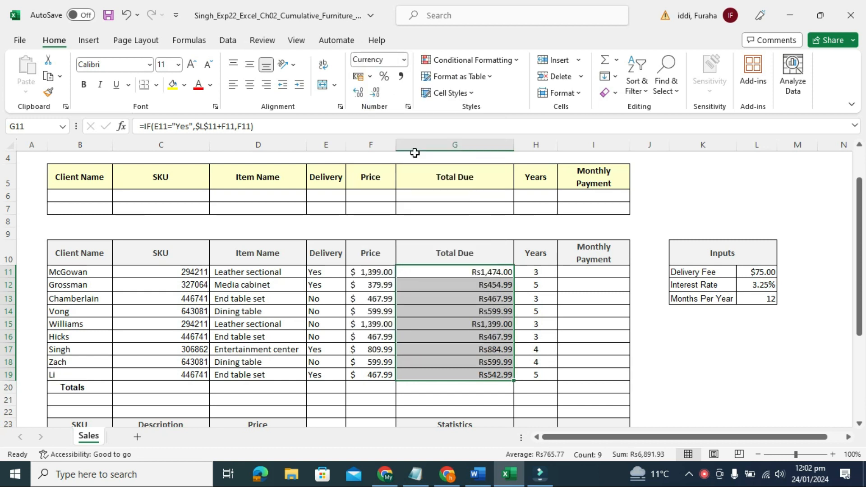
click(370, 76)
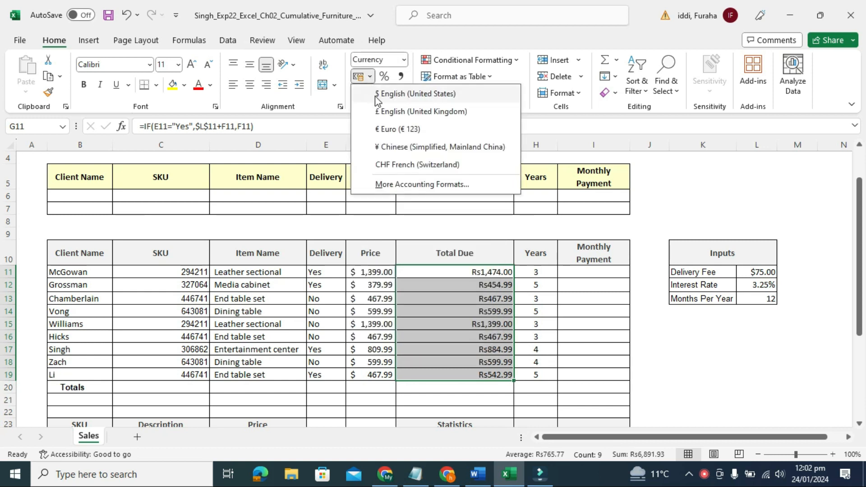
click(378, 95)
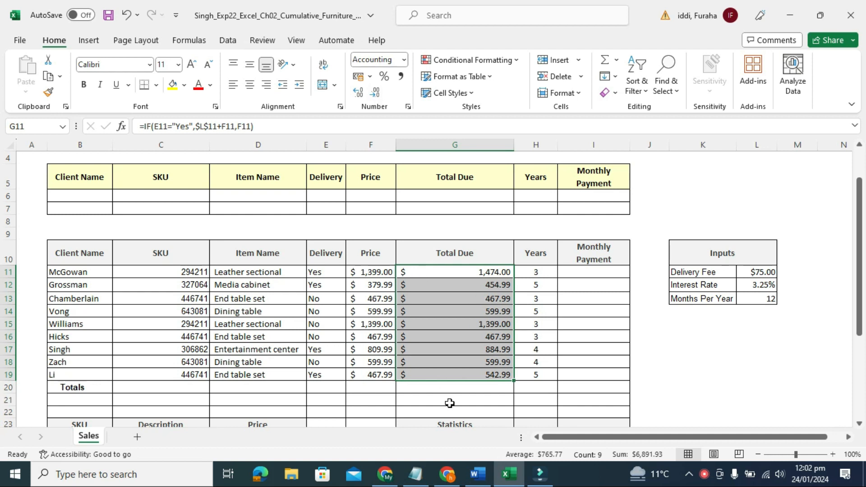
Step: Return to the Word instructions and remove the yellow highlighting from the Step 8 text
click(486, 478)
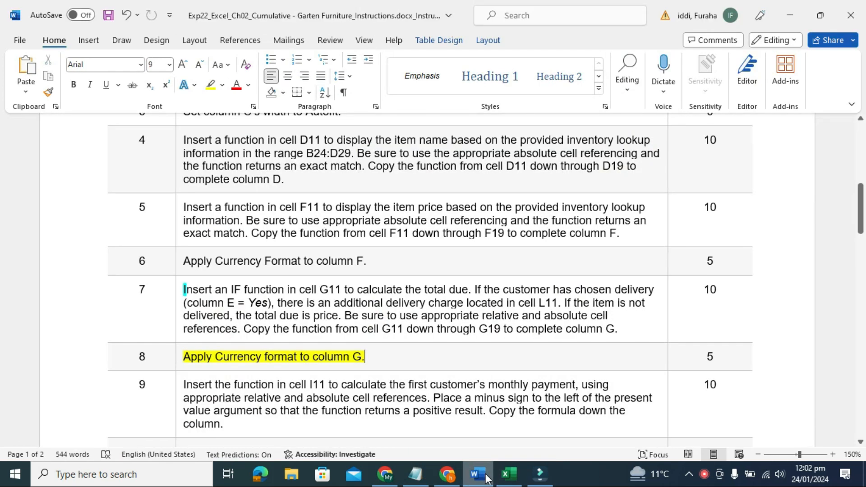
drag(375, 359, 185, 357)
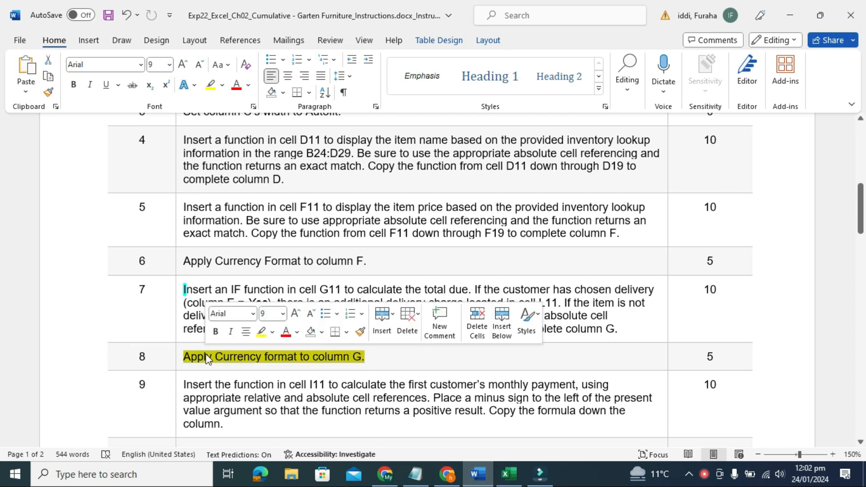
click(272, 334)
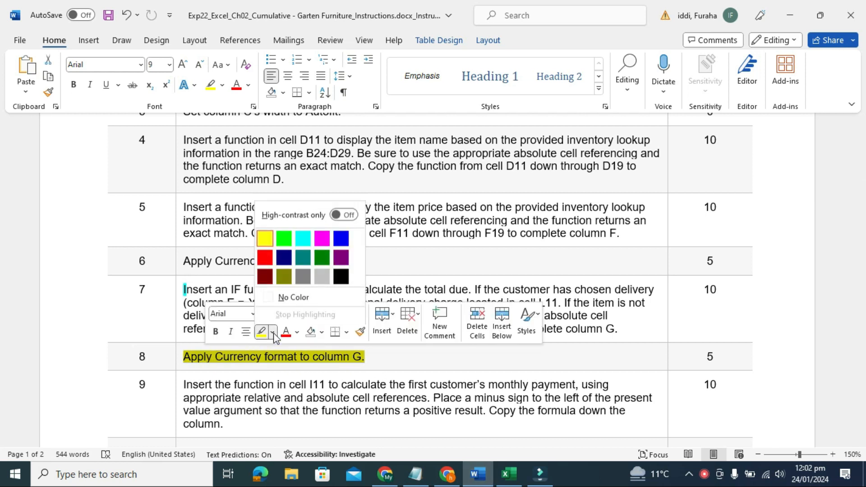
click(293, 294)
Step: Set the Step 9 instruction text to font size 14 and highlight it in yellow
click(180, 412)
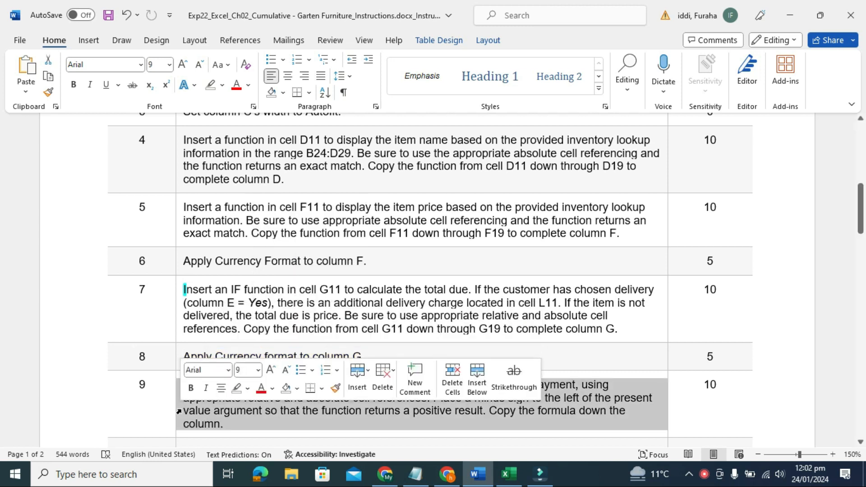
click(257, 370)
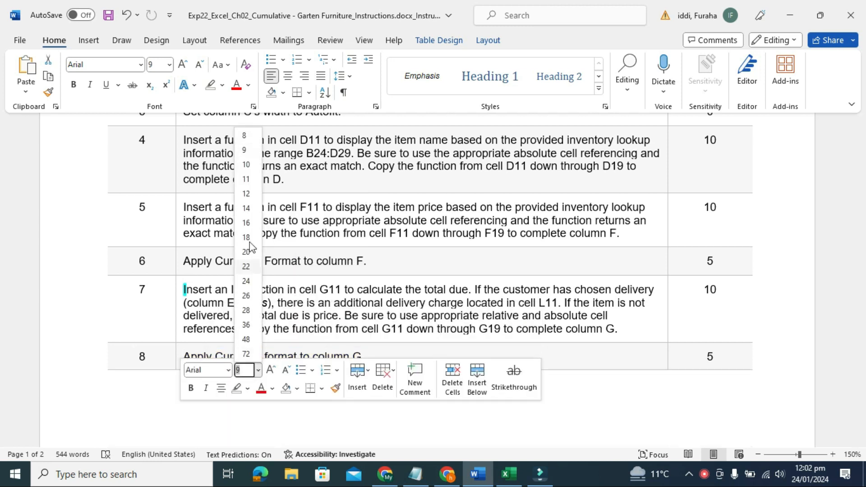
click(246, 209)
click(222, 85)
click(216, 130)
drag(861, 209, 864, 246)
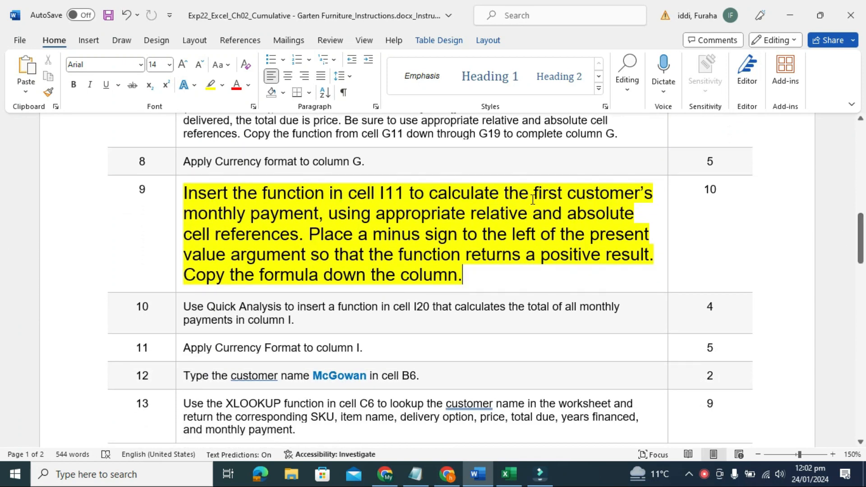
Step: Change the highlight to turquoise on the Step 9 text from "Insert the function in cell I11" through "positive result"
drag(194, 193, 640, 251)
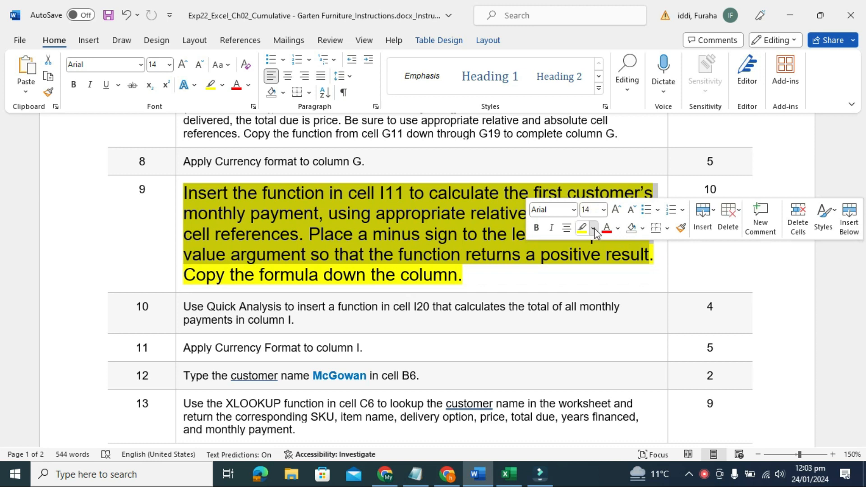
click(593, 228)
click(618, 276)
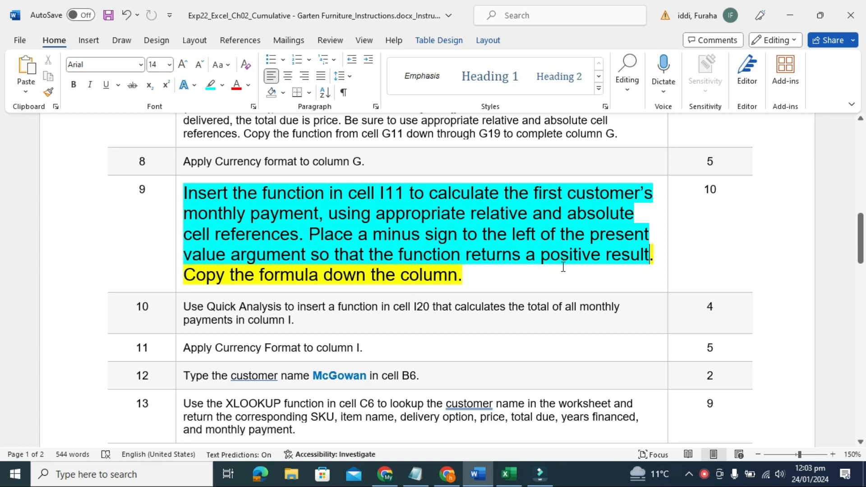
Step: Switch to the Excel workbook and start a PMT function in cell I11 with the rate $L$12/$L$13
click(506, 473)
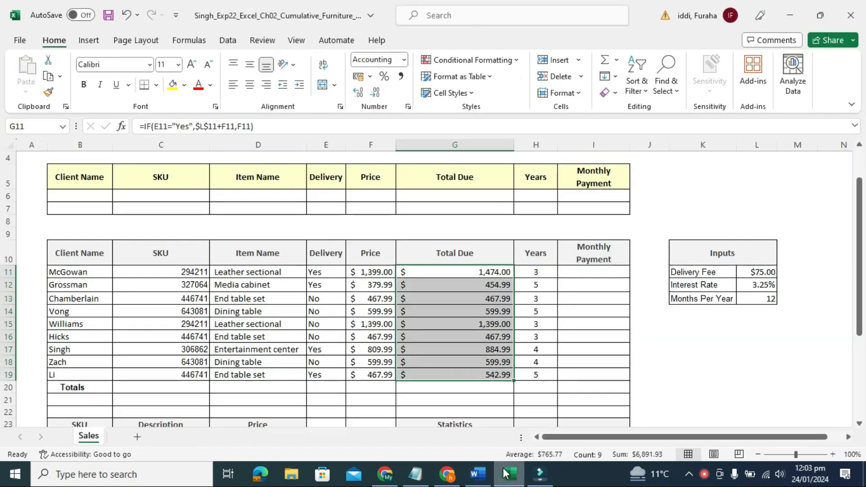
click(572, 270)
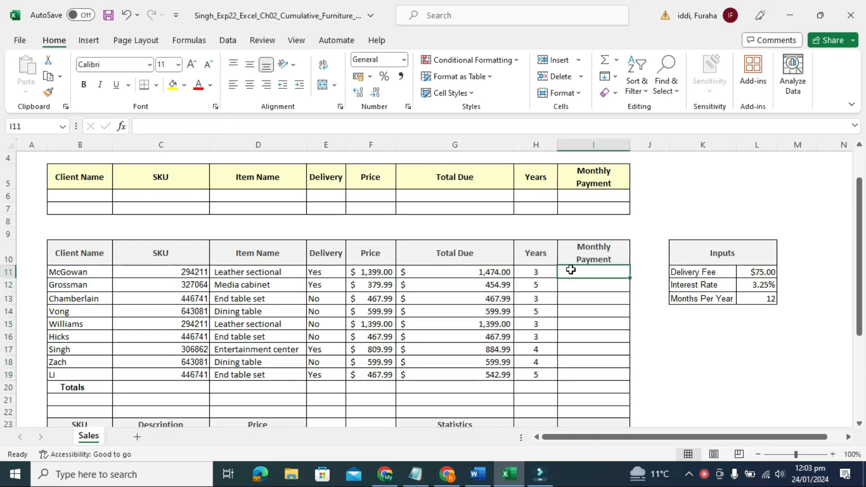
text(=)
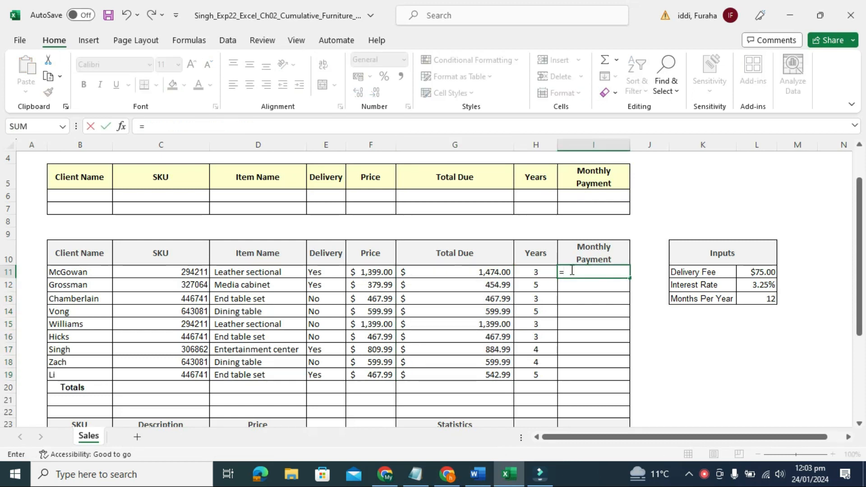
text(pmt)
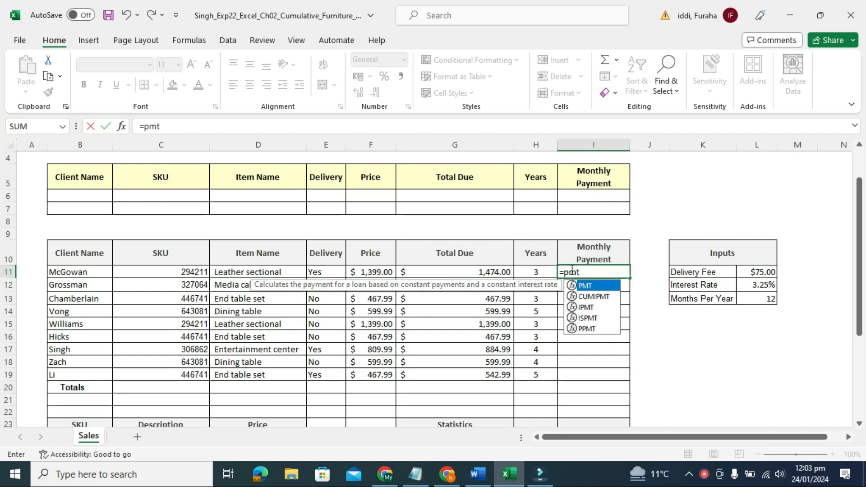
double_click(596, 286)
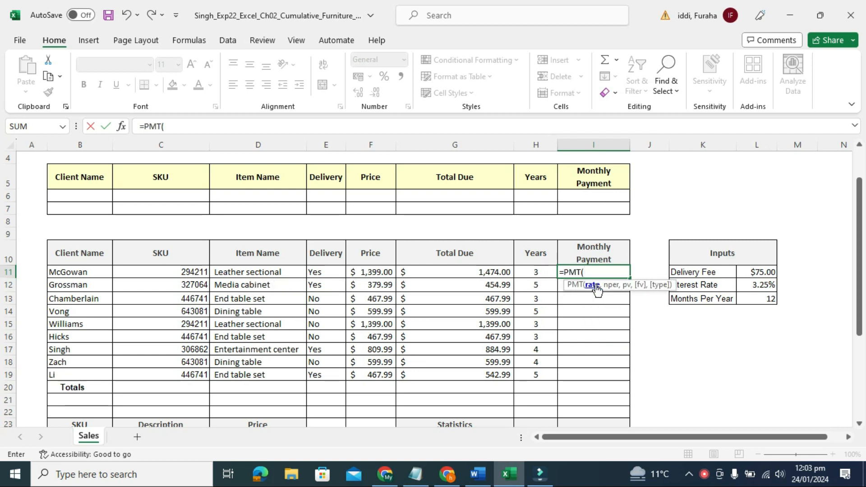
text($L$12)
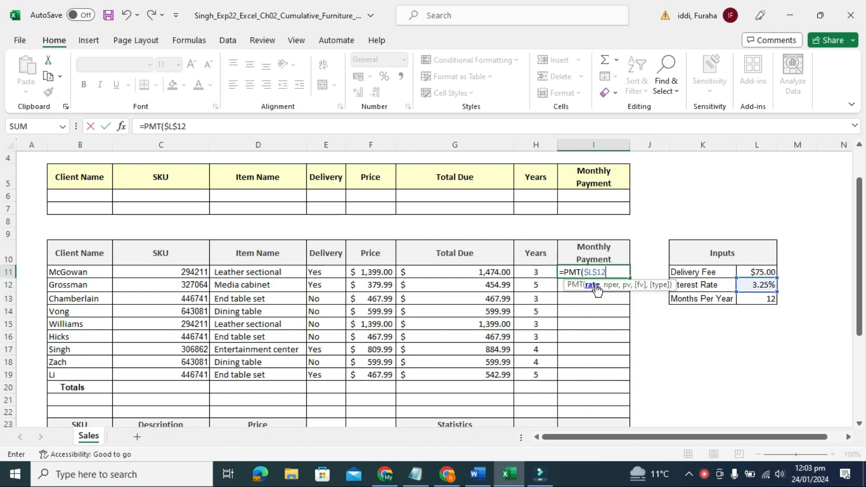
text(/L13)
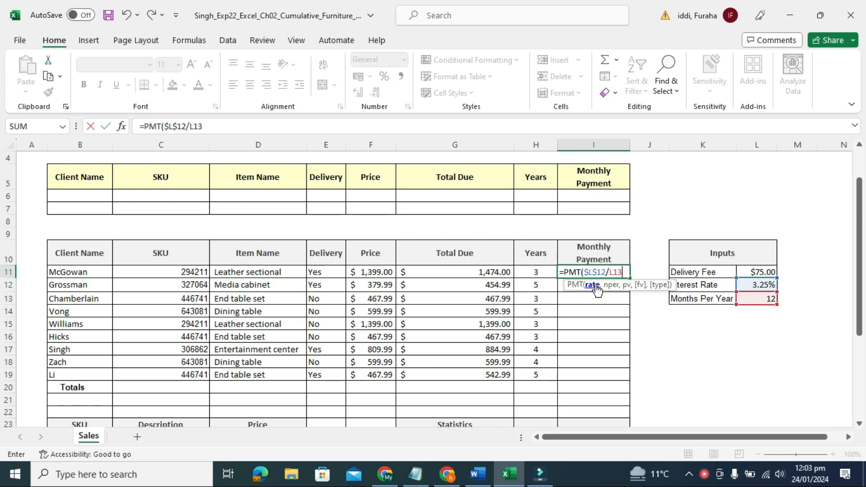
key(F4)
Step: Complete the PMT function in I11 with H11*$L$13 as the number of periods and -G11 as the present value
text(,H11*)
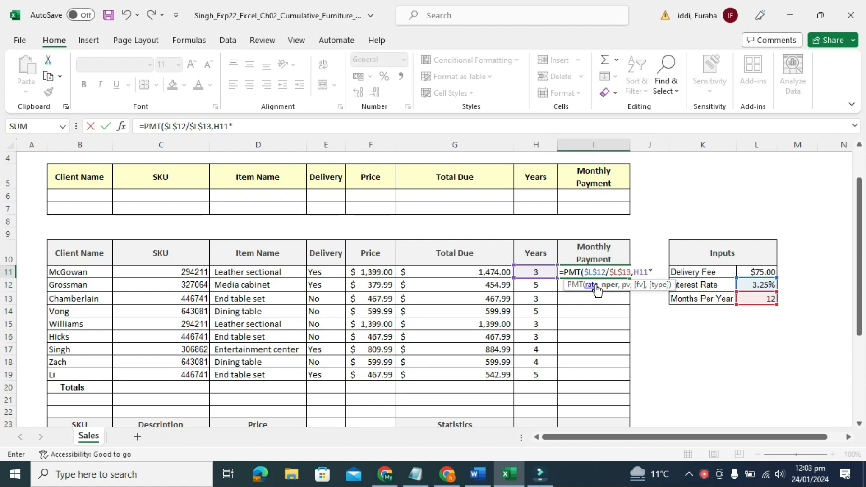
text(13)
key(F4)
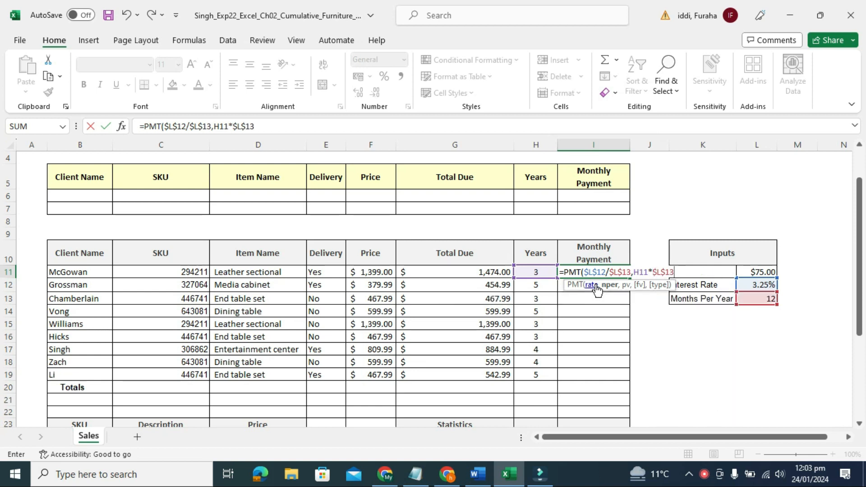
text(,)
text(-G1)
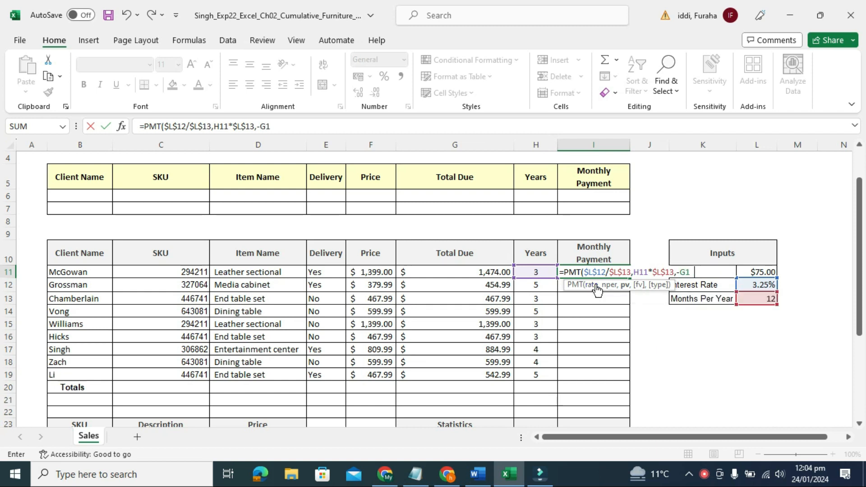
text(1))
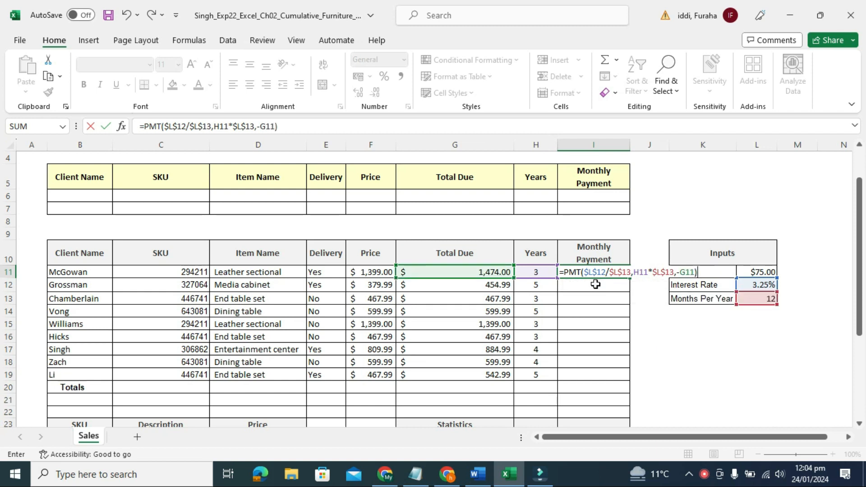
key(Return)
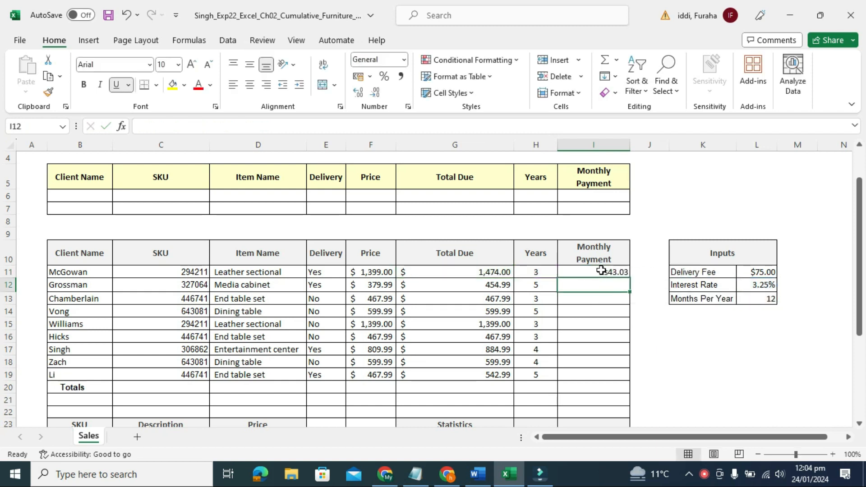
click(601, 270)
Step: Return to the Word instructions and highlight "Copy the formula down the column" in Step 9 in turquoise
click(479, 475)
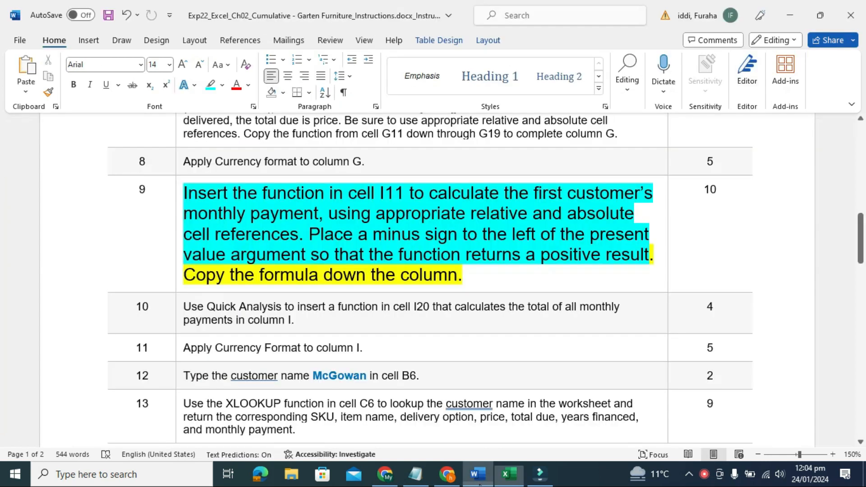
drag(184, 275, 450, 280)
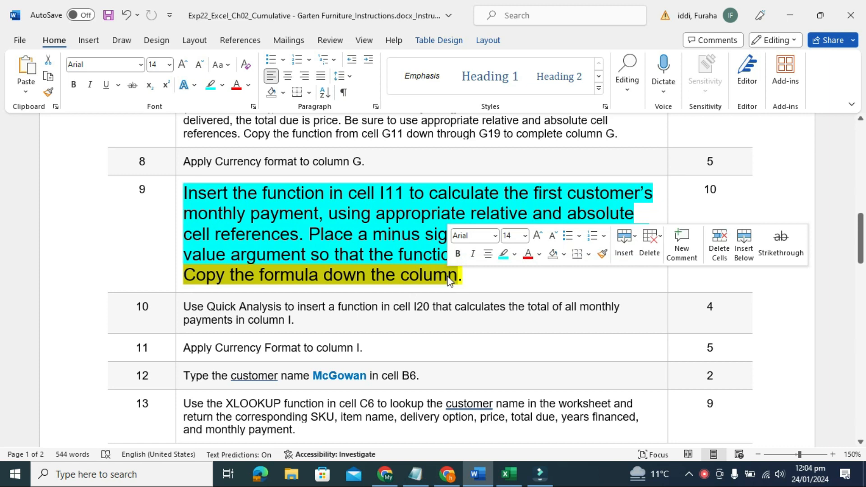
click(504, 254)
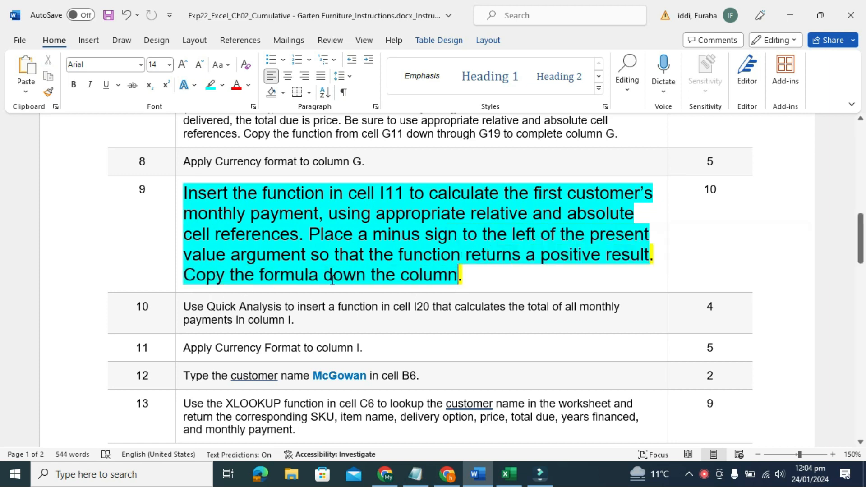
Step: Switch to the Excel workbook, copy the I11 formula down through I19 and apply the $ English (United States) accounting format
click(509, 474)
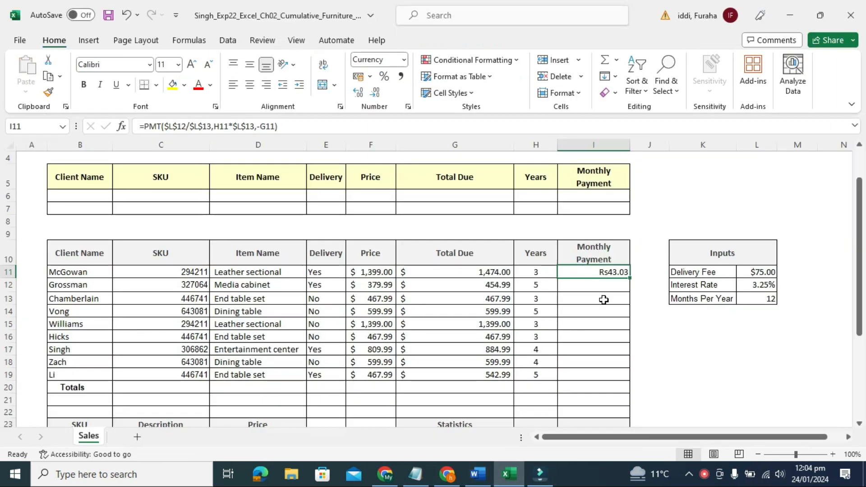
drag(630, 278, 609, 375)
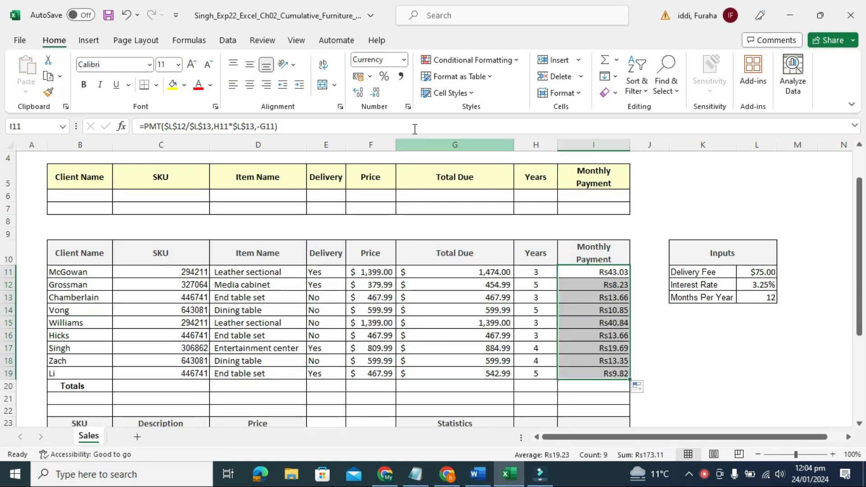
click(370, 77)
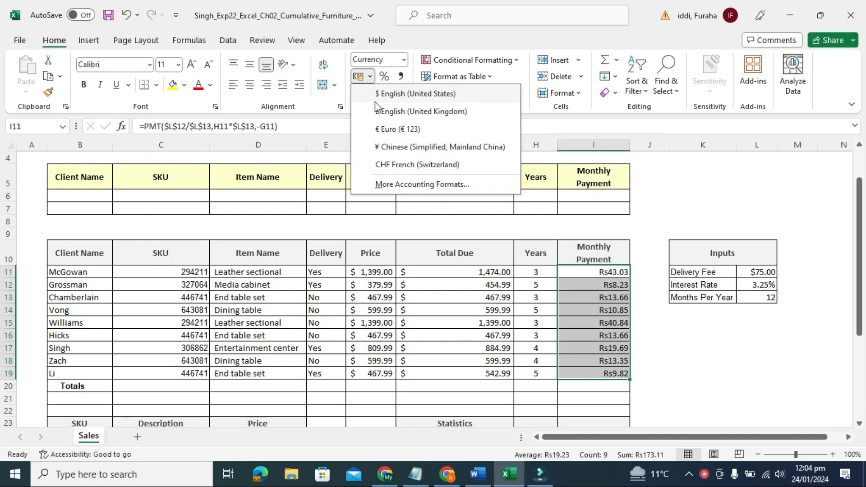
click(379, 94)
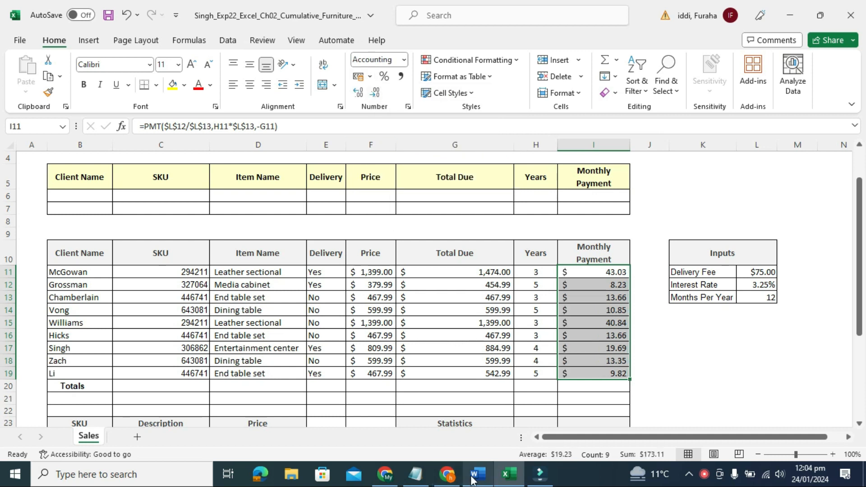
Step: Return to the Word instructions, remove the highlighting from the Step 9 text and set its font size to 9
click(474, 476)
drag(466, 276, 197, 200)
click(264, 174)
click(279, 277)
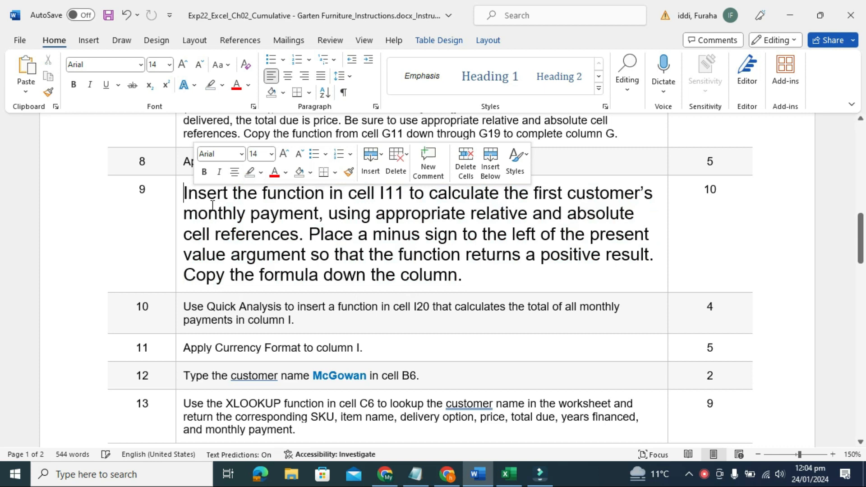
click(180, 194)
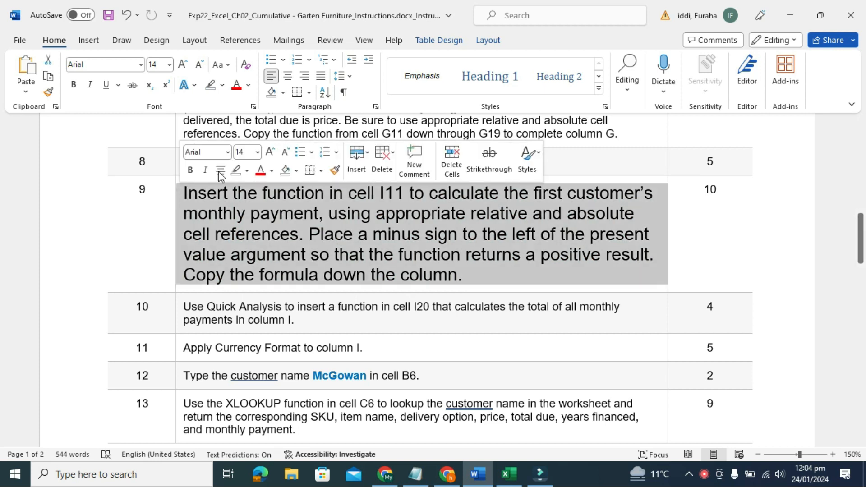
click(258, 156)
click(248, 177)
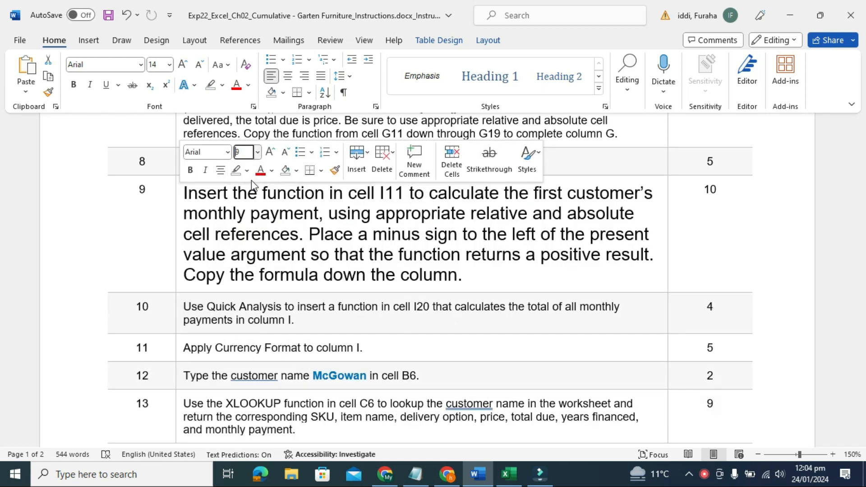
Step: Set the Step 10 instruction text to font size 12 and highlight it in yellow
click(175, 282)
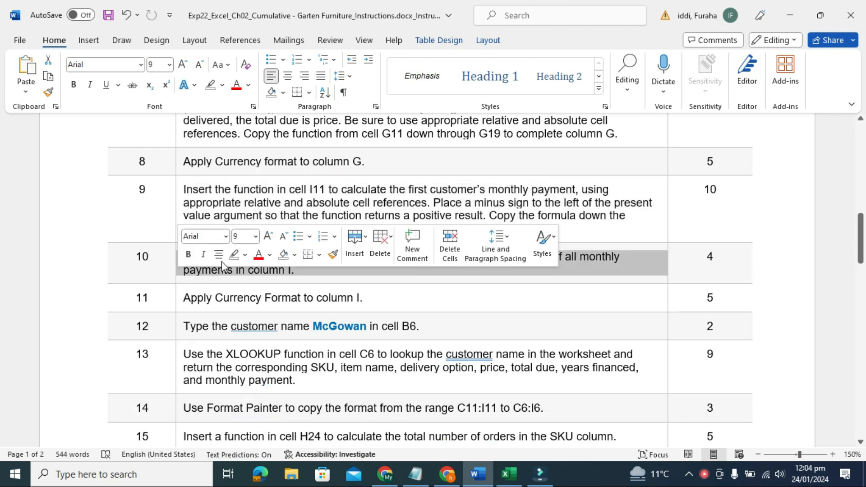
click(257, 237)
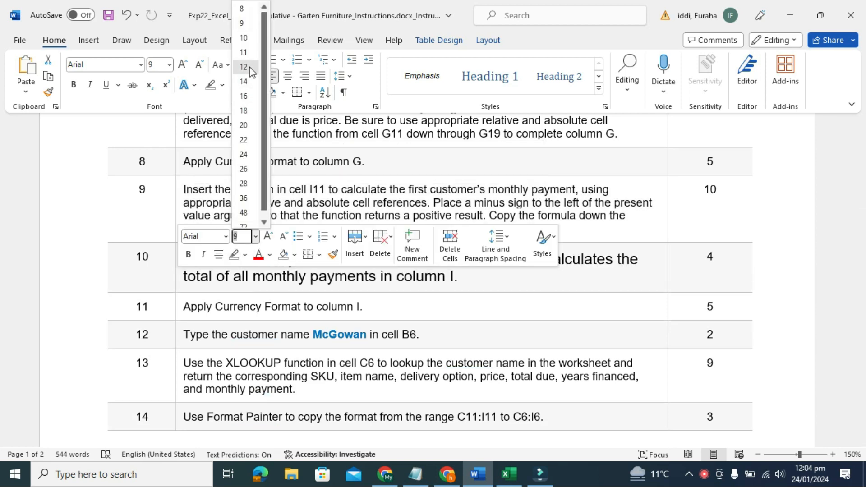
click(243, 67)
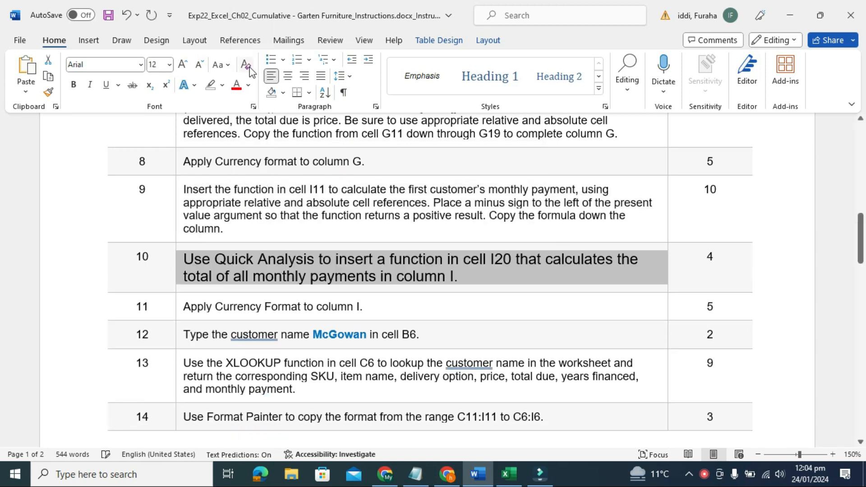
click(222, 85)
click(216, 132)
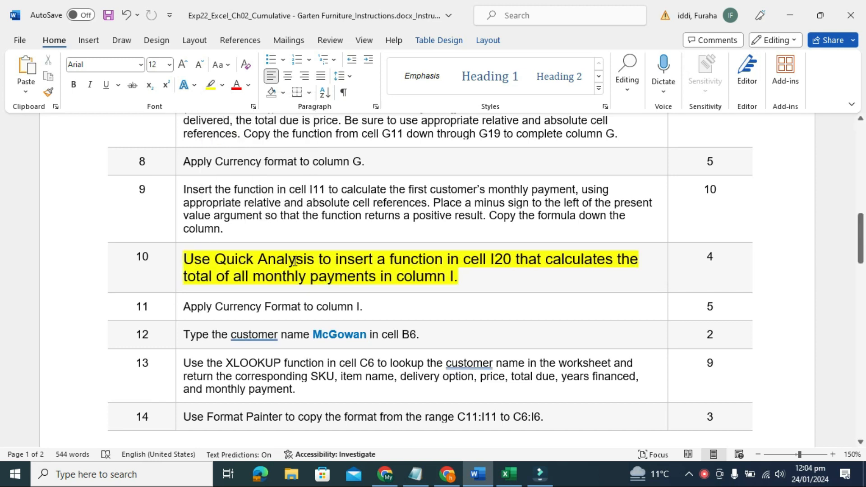
Step: Change the highlight to turquoise on "in cell I20 that calculates the total of all monthly payments in column I." in Step 10
drag(454, 262, 591, 278)
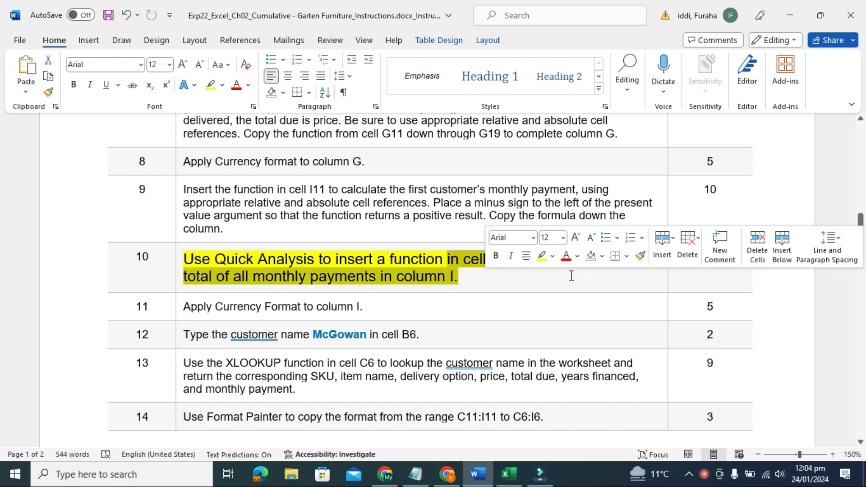
click(553, 256)
click(582, 301)
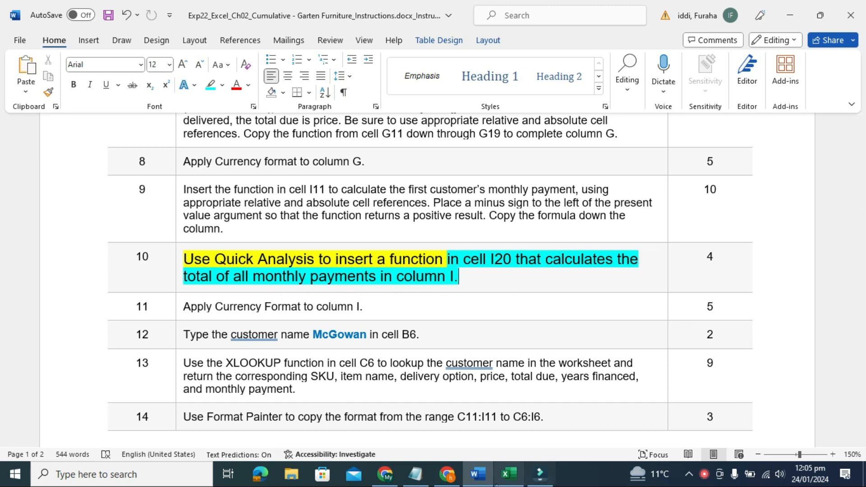
Step: Switch to the Excel workbook and select cell I20 in the Totals row
click(509, 474)
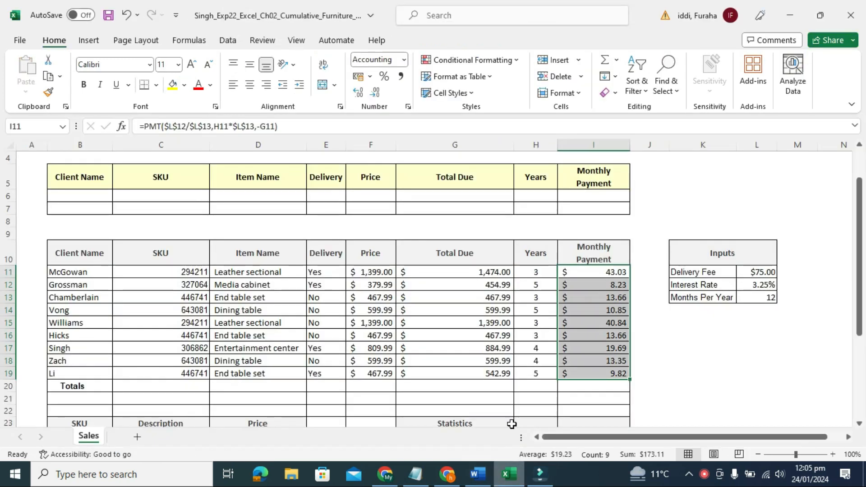
click(579, 387)
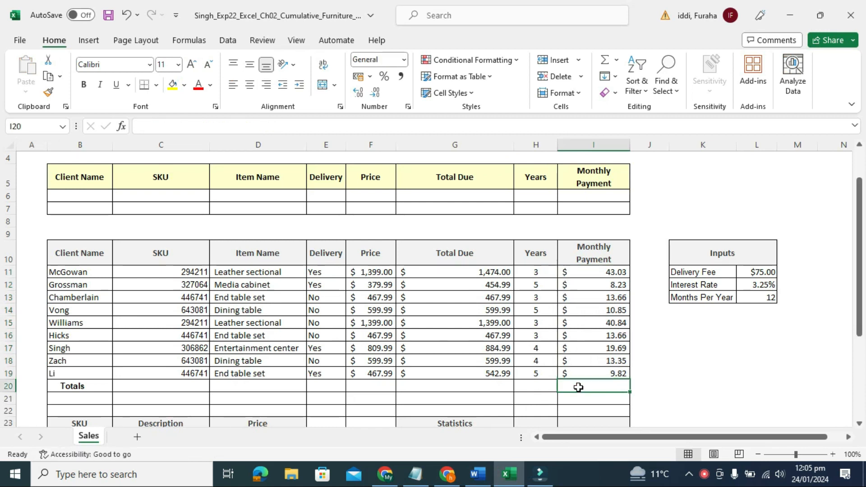